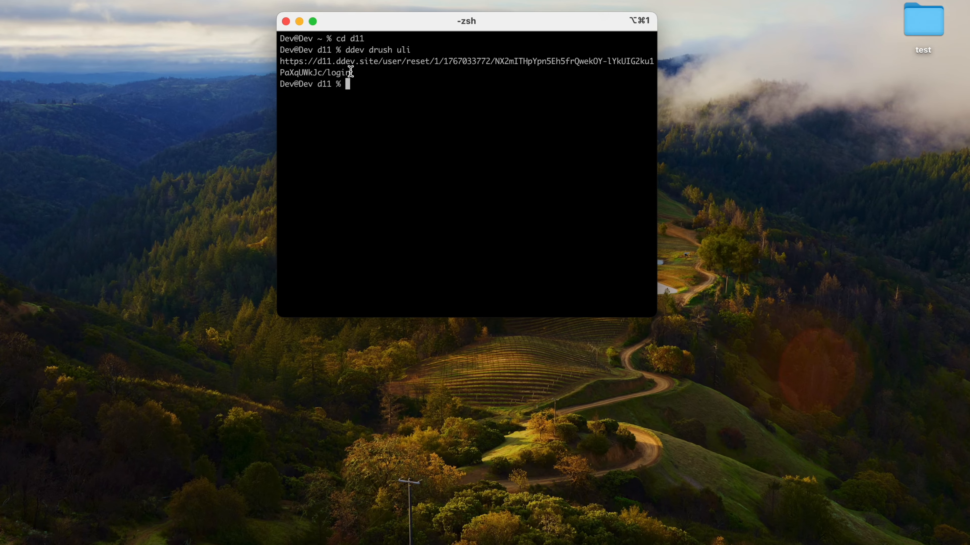
# - Copy the one-time login link printed in the terminal
pyautogui.moveTo(351, 71); pyautogui.dragTo(266, 62)
pyautogui.rightClick(324, 65)
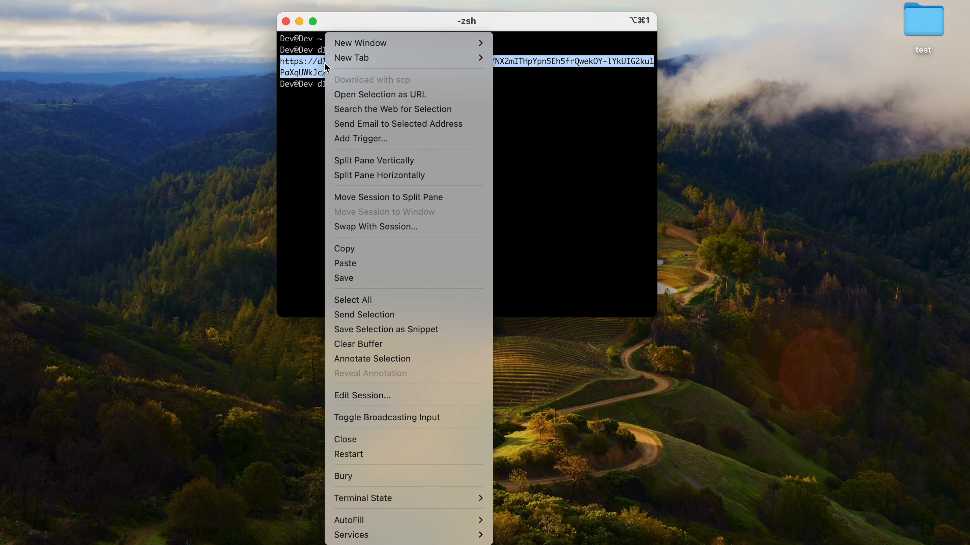
pyautogui.click(349, 248)
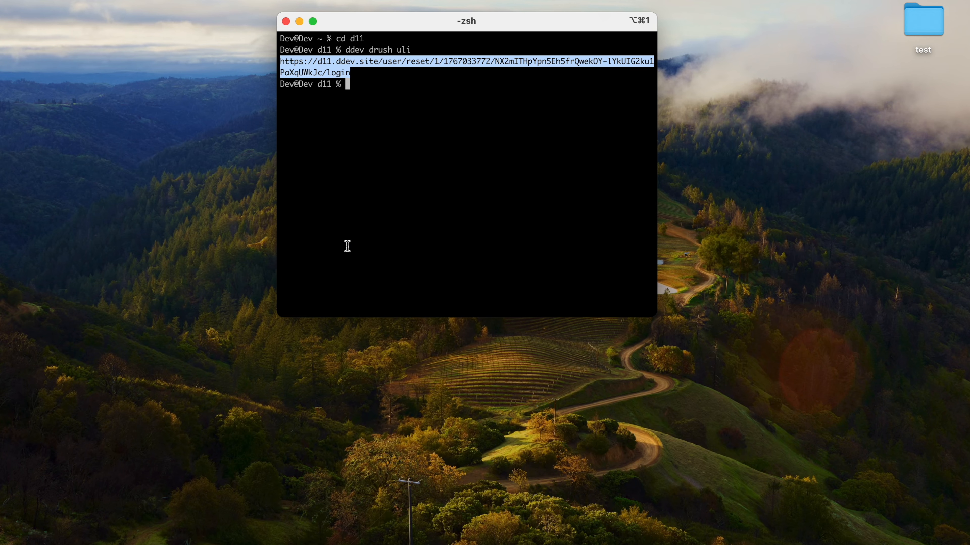
# - Switch to Chrome, load the copied one-time login link, and go to the DrupalLearn home page
pyautogui.click(471, 538)
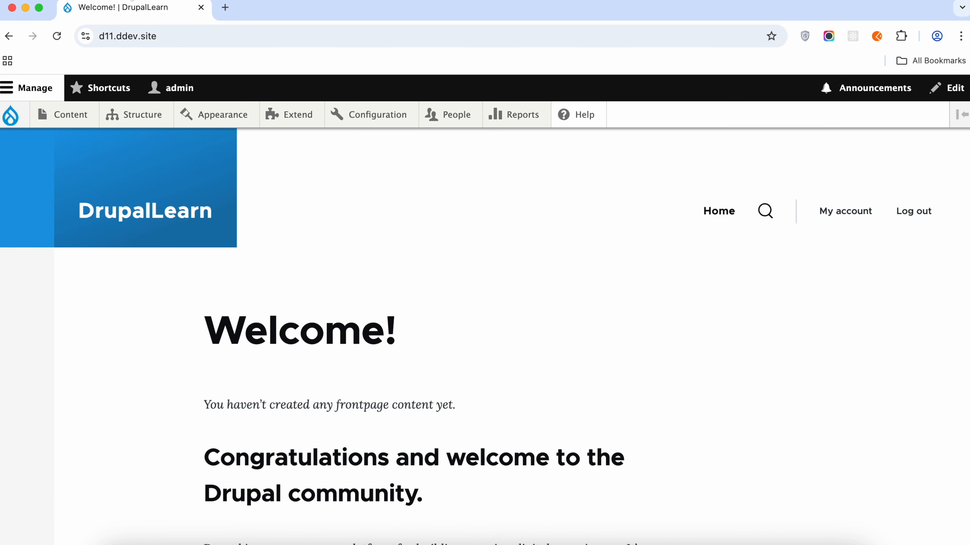
pyautogui.click(225, 8)
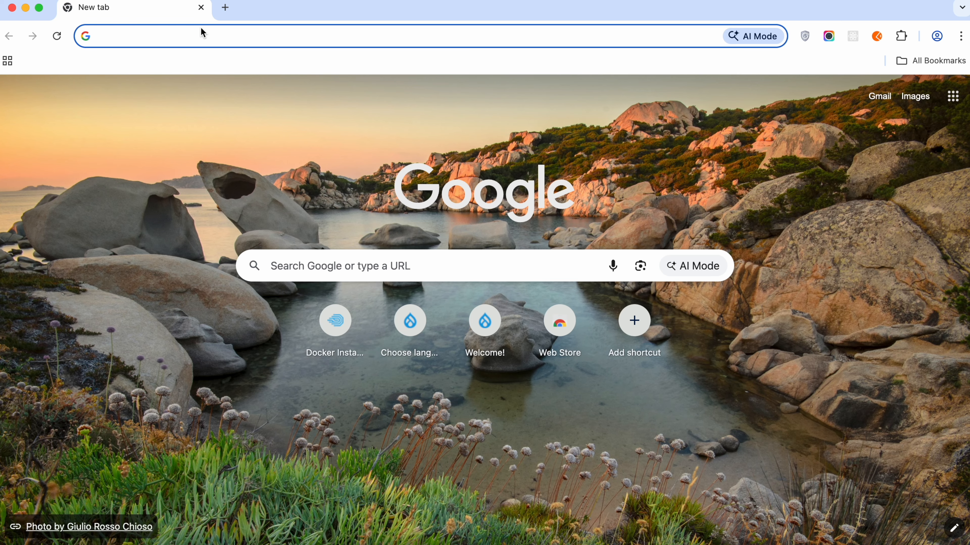
pyautogui.press('super+v')
pyautogui.press('Return')
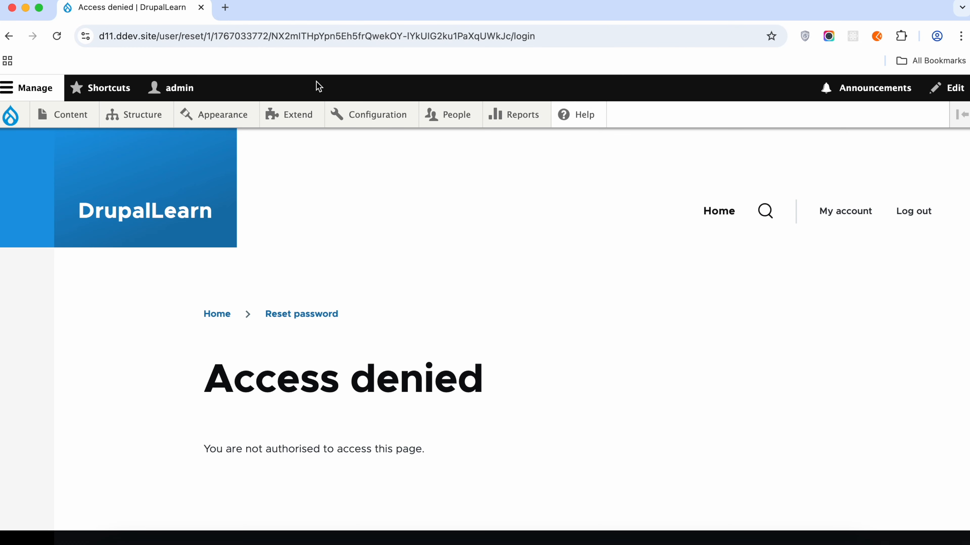
pyautogui.click(723, 211)
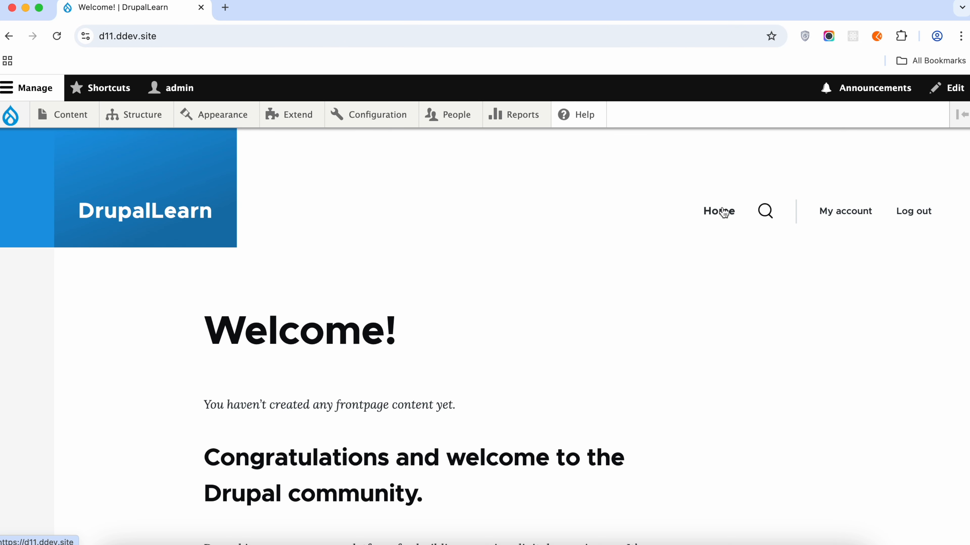
# - Open the form for adding a new view in a separate browser tab
pyautogui.moveTo(145, 125)
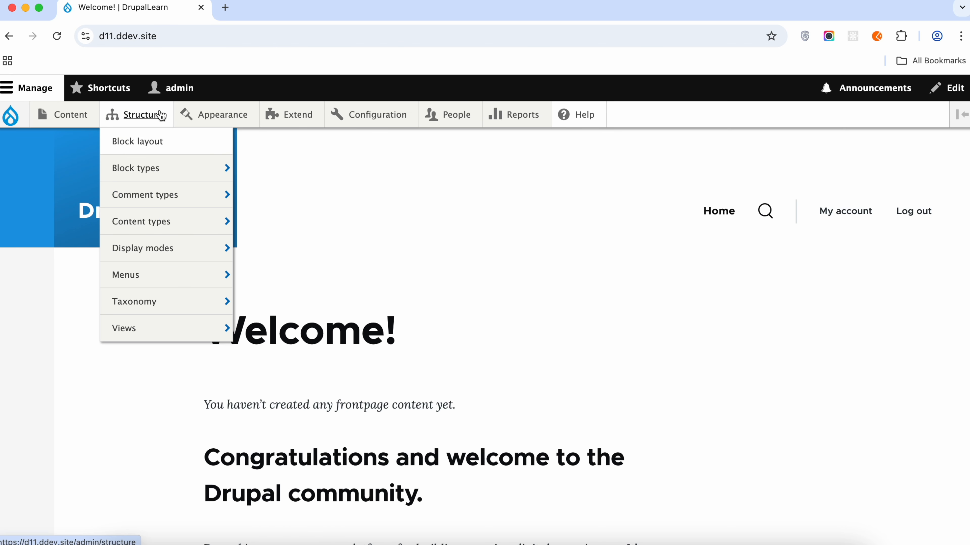
pyautogui.moveTo(150, 335)
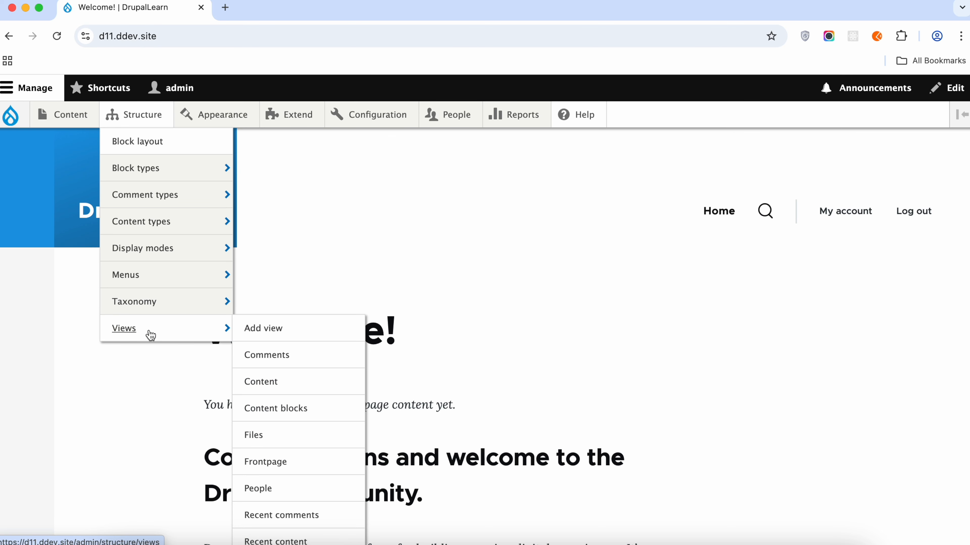
pyautogui.rightClick(285, 333)
pyautogui.click(318, 334)
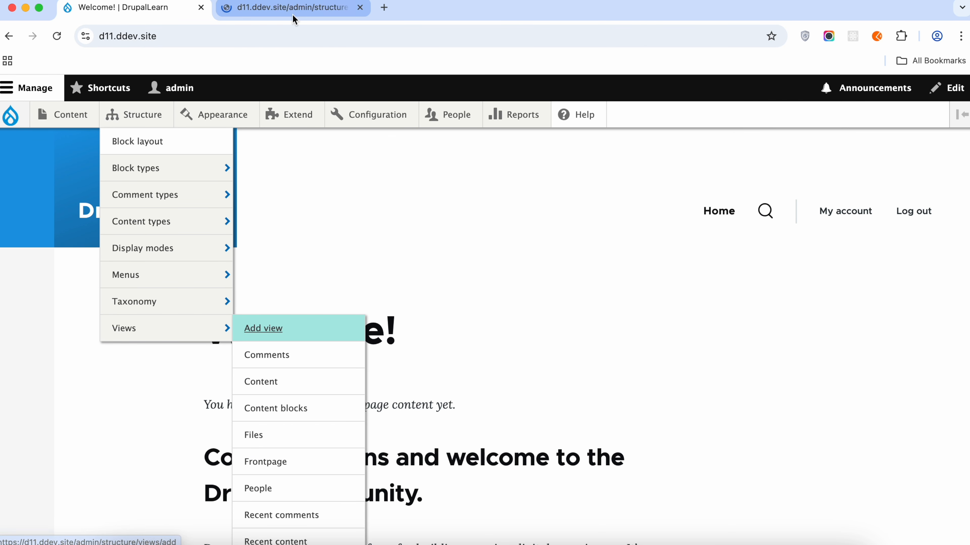
pyautogui.click(293, 18)
# - Name the new view "Contextual Filter"
pyautogui.click(134, 304)
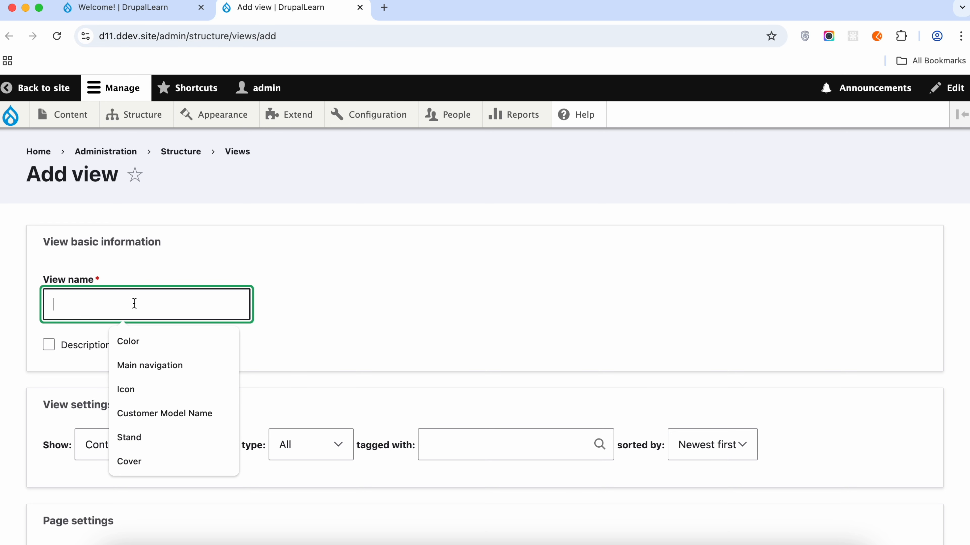
pyautogui.write('Co')
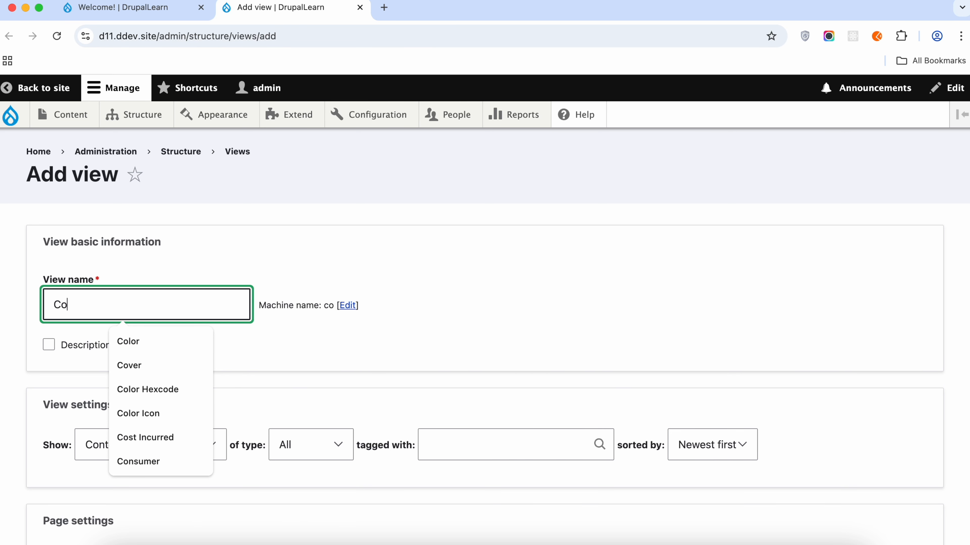
pyautogui.write('ntextu')
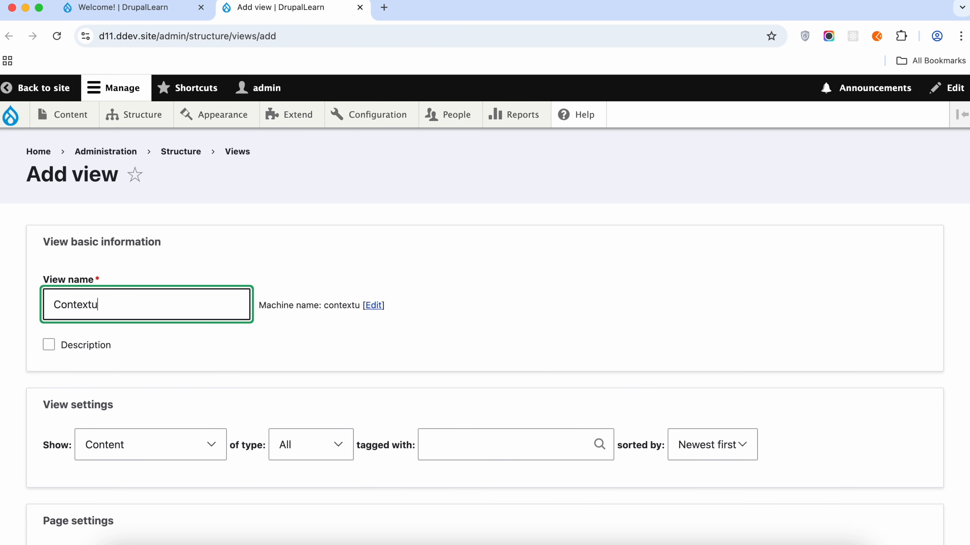
pyautogui.write('al Filter')
pyautogui.click(320, 355)
# - Limit the view to content of type Article
pyautogui.scroll(-5, 321, 355)
pyautogui.click(337, 264)
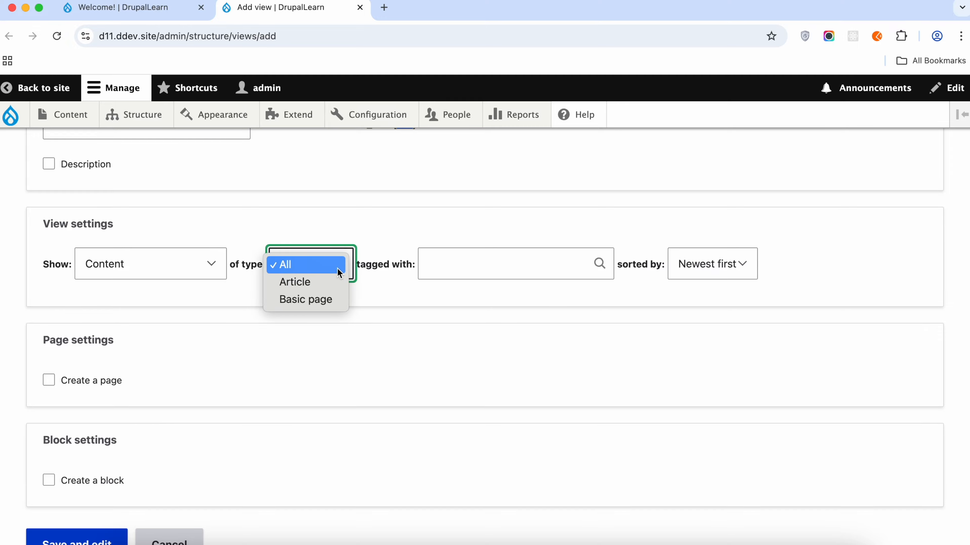
pyautogui.click(335, 282)
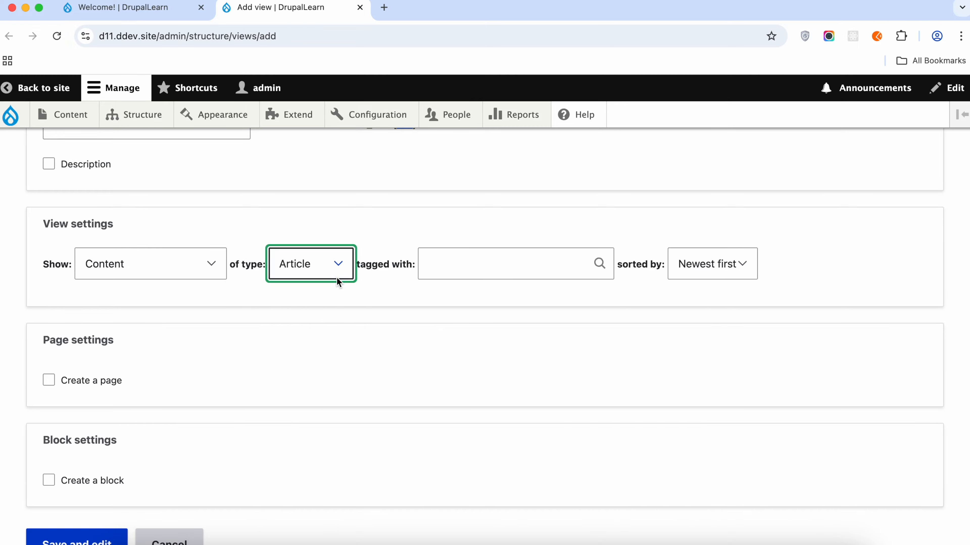
pyautogui.scroll(-2, 199, 354)
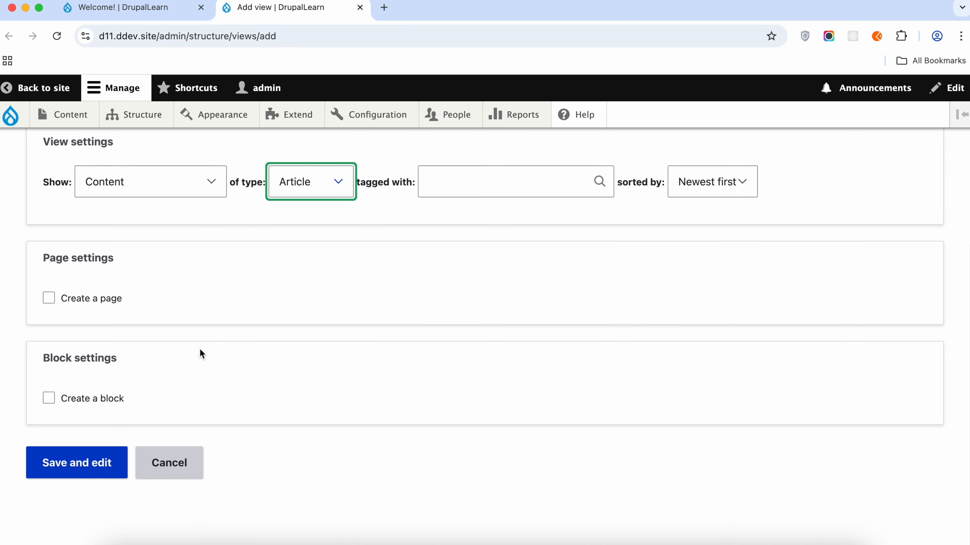
# - Create a block display for the view as an unformatted list of fields and save the view for editing
pyautogui.click(99, 405)
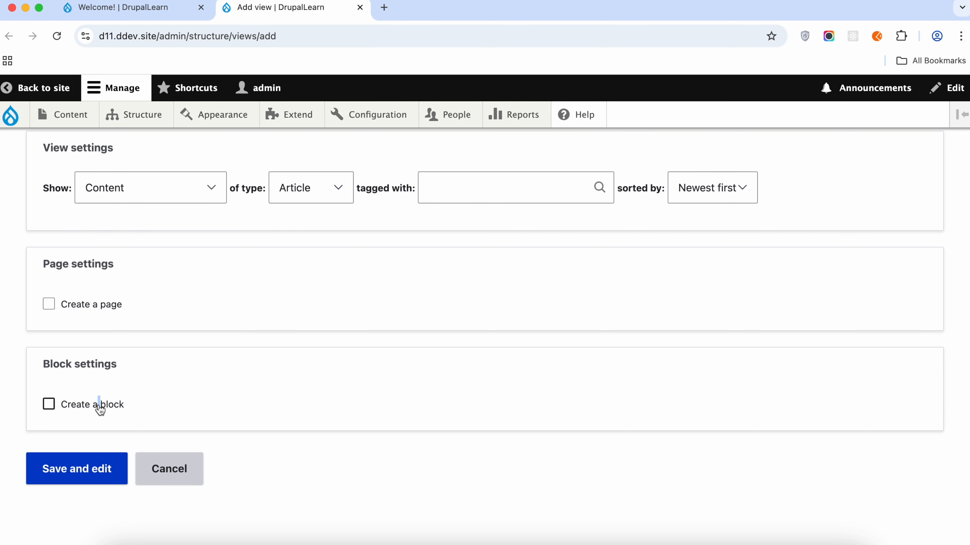
pyautogui.click(65, 405)
pyautogui.scroll(-7, 259, 387)
pyautogui.click(218, 276)
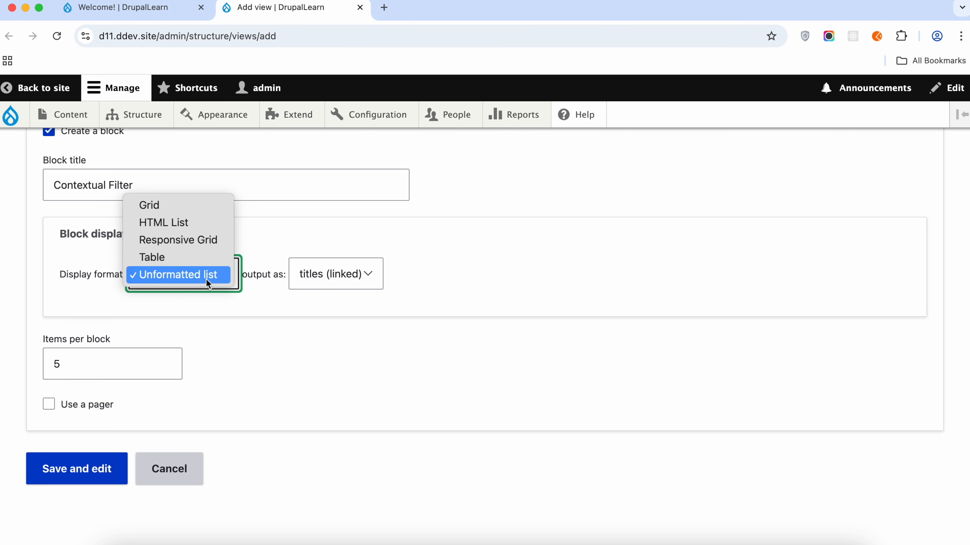
pyautogui.click(208, 276)
pyautogui.click(336, 274)
pyautogui.click(338, 292)
pyautogui.click(76, 468)
pyautogui.scroll(-3, 335, 280)
pyautogui.scroll(-6, 336, 280)
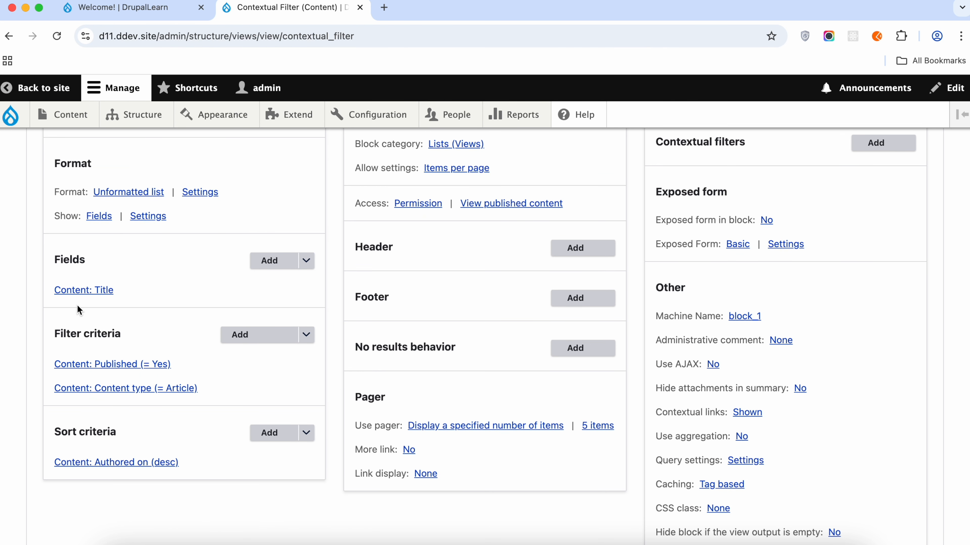
pyautogui.click(271, 264)
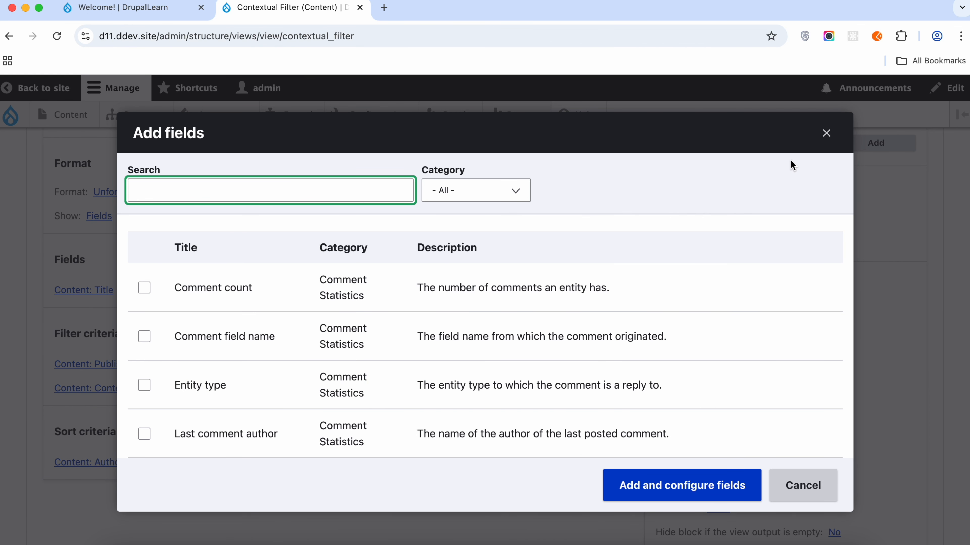
pyautogui.click(824, 134)
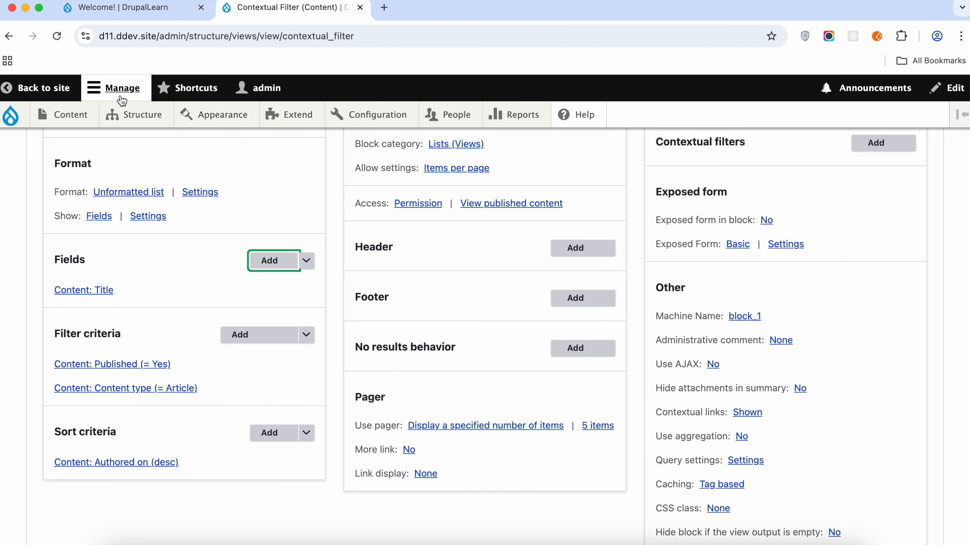
# - Open the Article content type's field management page in a separate tab and examine its available fields
pyautogui.moveTo(129, 119)
pyautogui.moveTo(163, 219)
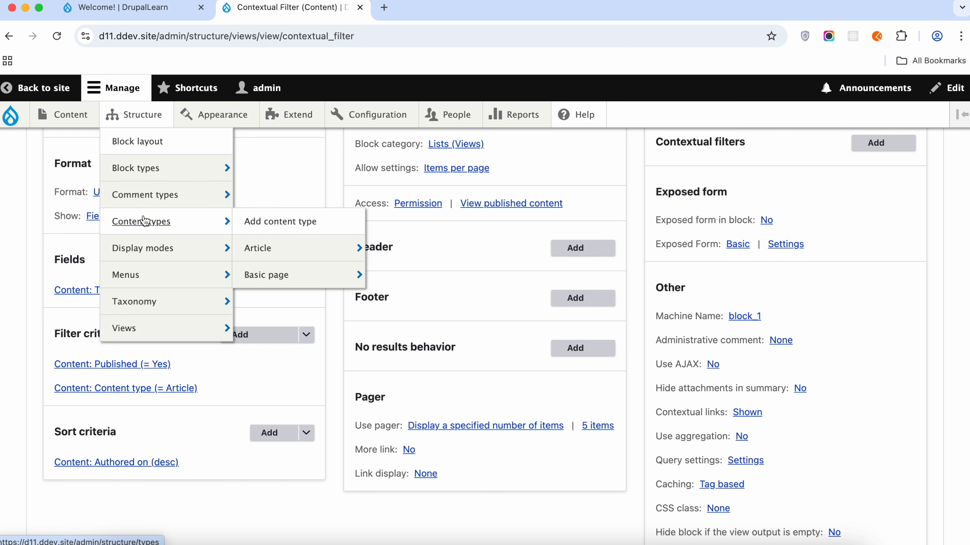
pyautogui.moveTo(318, 245)
pyautogui.rightClick(405, 249)
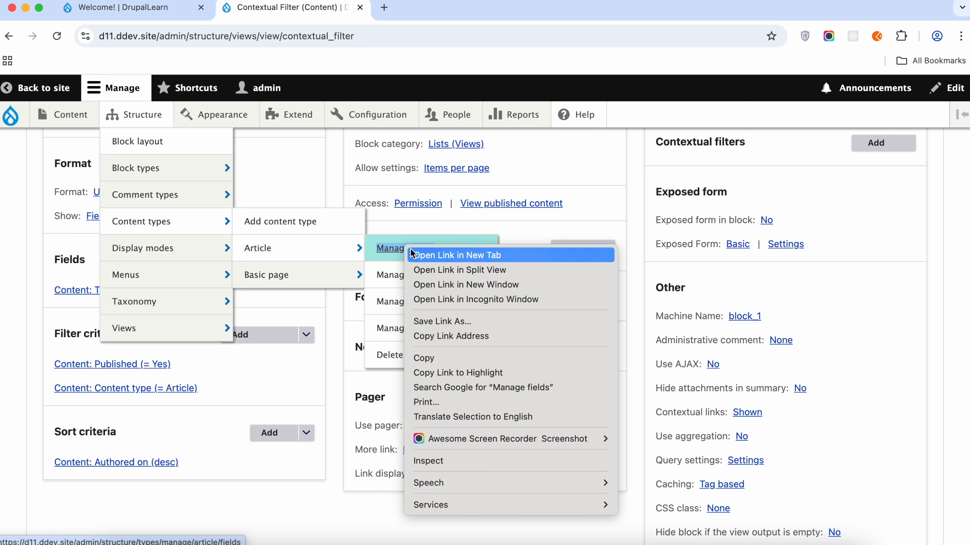
pyautogui.click(422, 255)
pyautogui.click(413, 17)
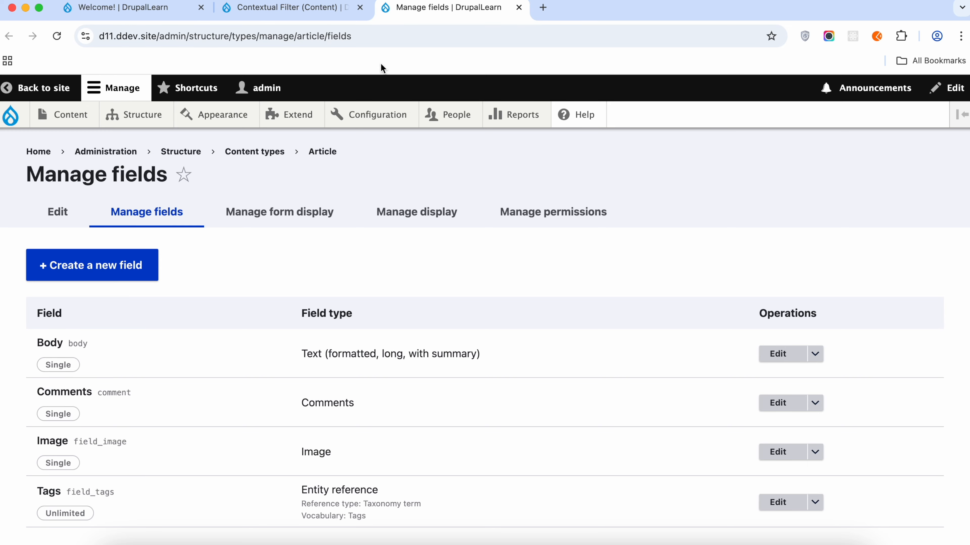
pyautogui.scroll(-2, 266, 289)
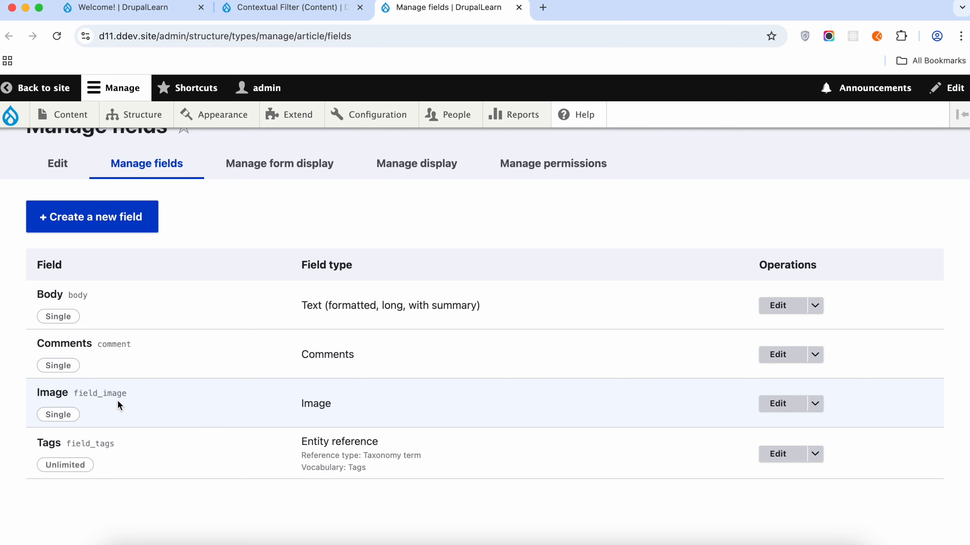
# - Return to the Contextual Filter view and add the Article's Image field to it with the default settings
pyautogui.click(262, 16)
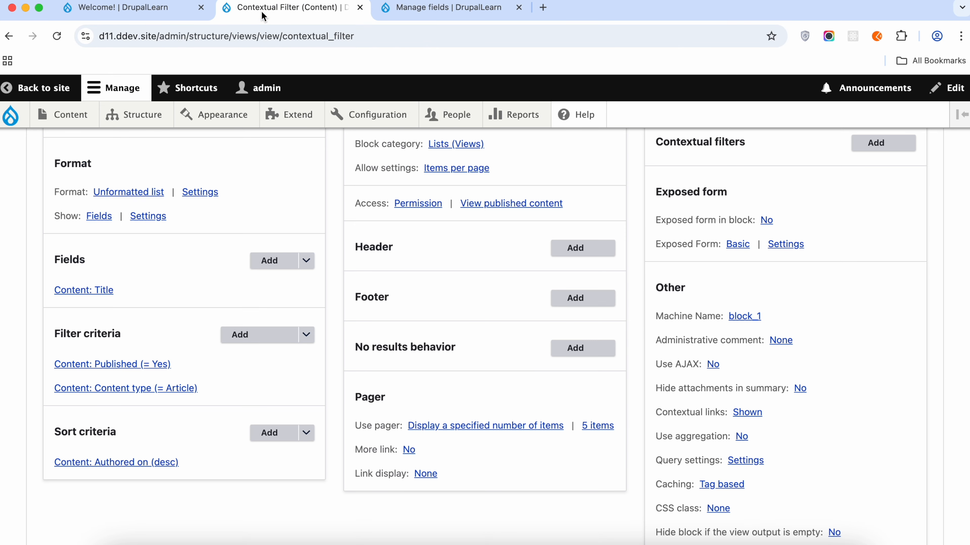
pyautogui.click(273, 260)
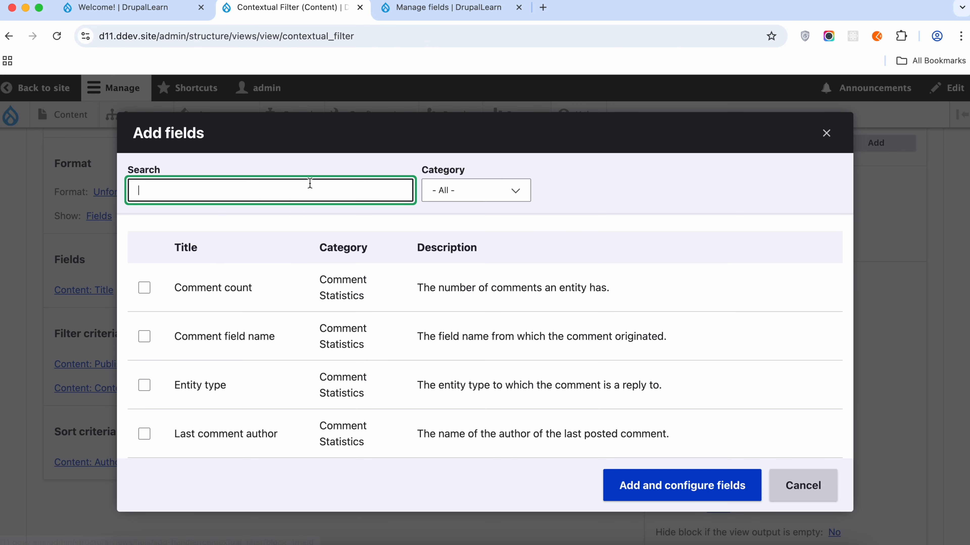
pyautogui.click(310, 184)
pyautogui.write('image')
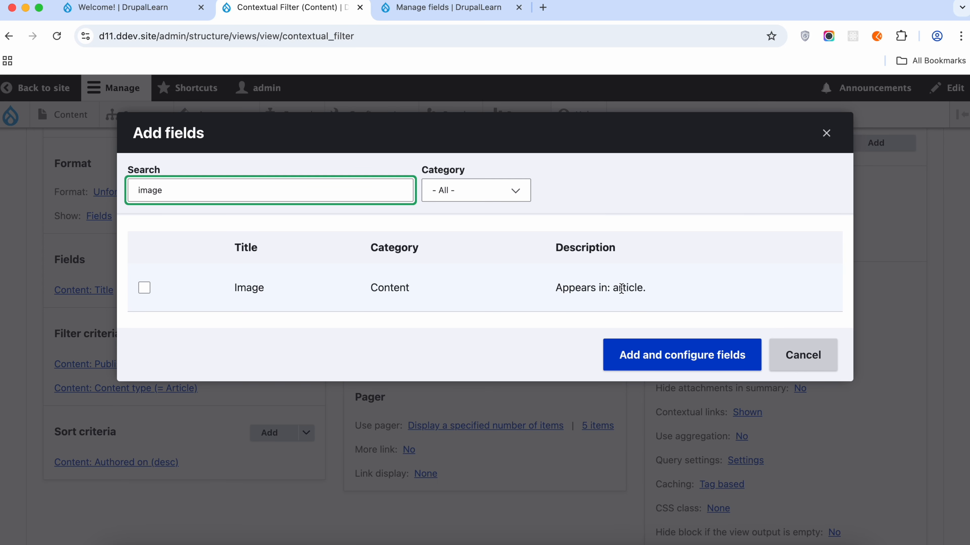
pyautogui.click(144, 288)
pyautogui.click(660, 375)
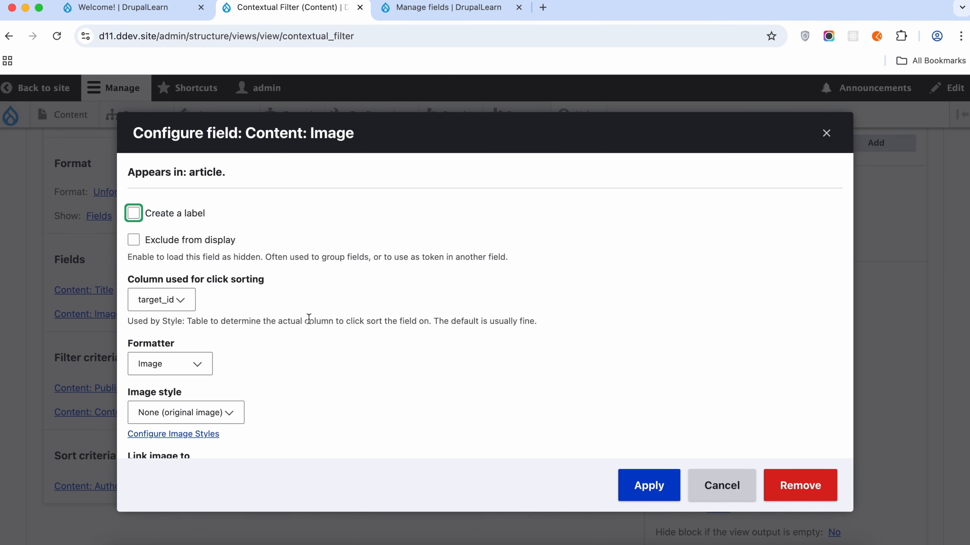
pyautogui.scroll(-3, 308, 319)
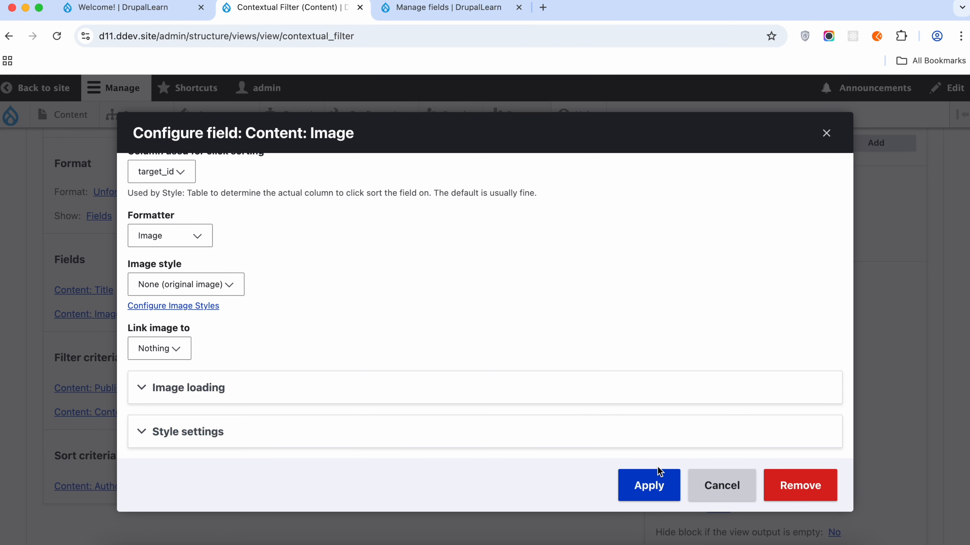
pyautogui.click(652, 482)
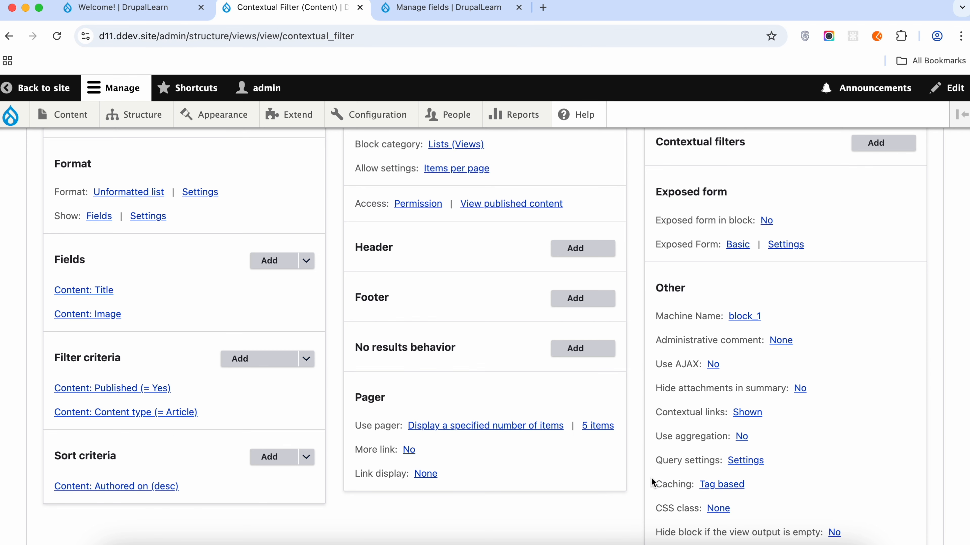
# - Remove the Title field from the Contextual Filter view and save the view
pyautogui.click(109, 294)
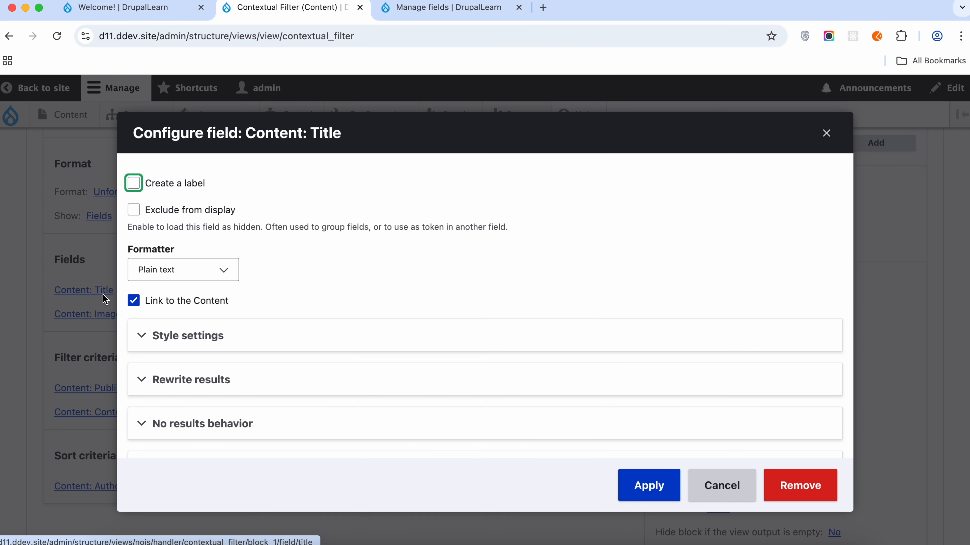
pyautogui.click(813, 482)
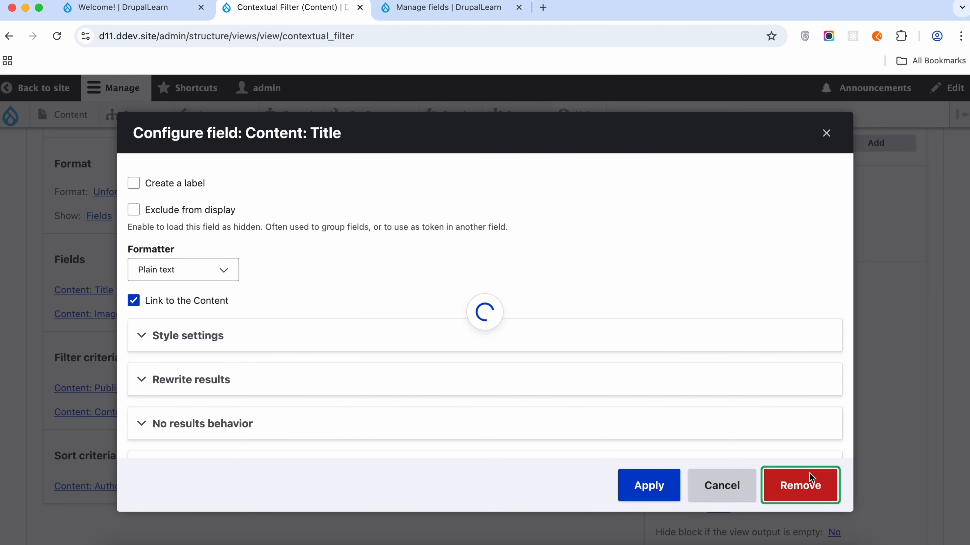
pyautogui.scroll(-10, 328, 357)
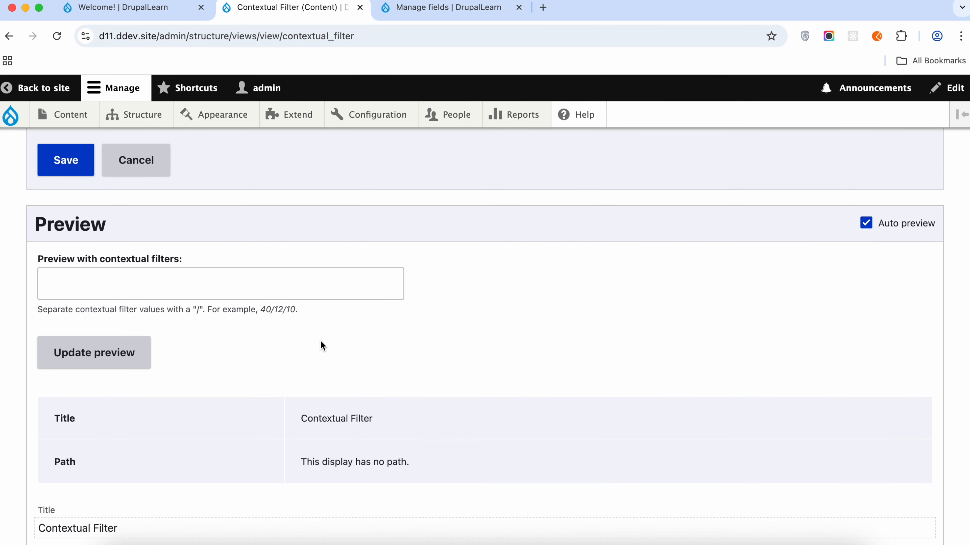
pyautogui.click(68, 162)
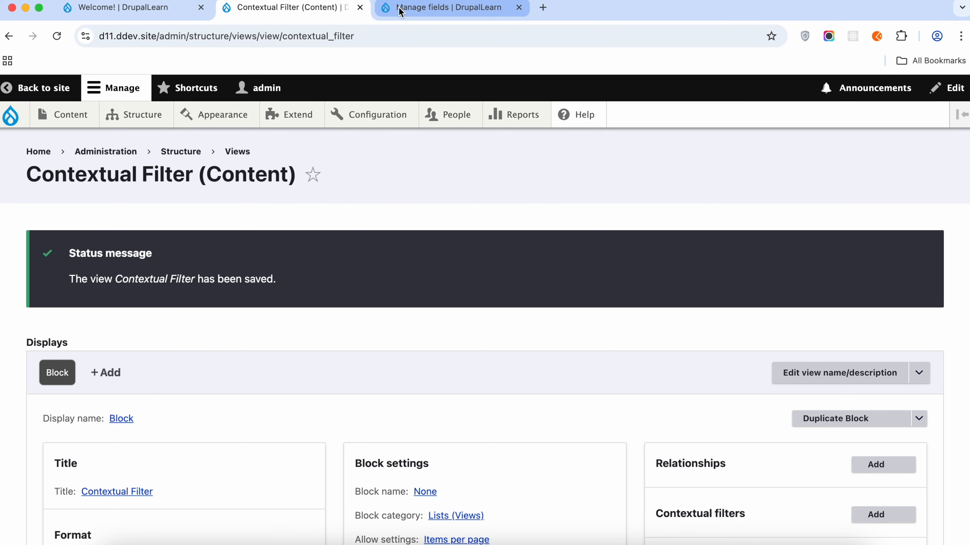
# - In the tab showing the Article content type's fields, open the form for adding a new Article
pyautogui.click(488, 12)
pyautogui.moveTo(76, 117)
pyautogui.moveTo(92, 142)
pyautogui.click(217, 141)
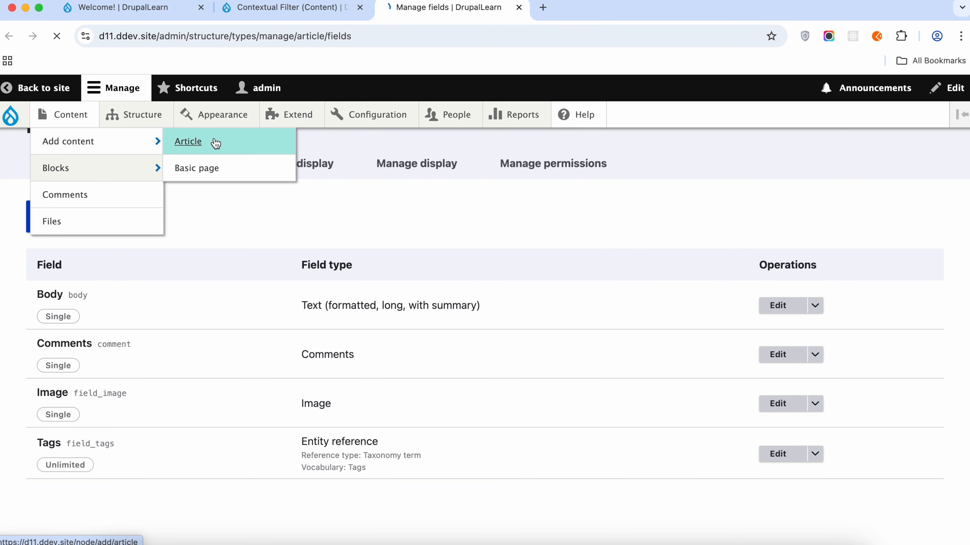
# - Enter Test Article as the title of the new Article
pyautogui.click(212, 268)
pyautogui.write('Test ')
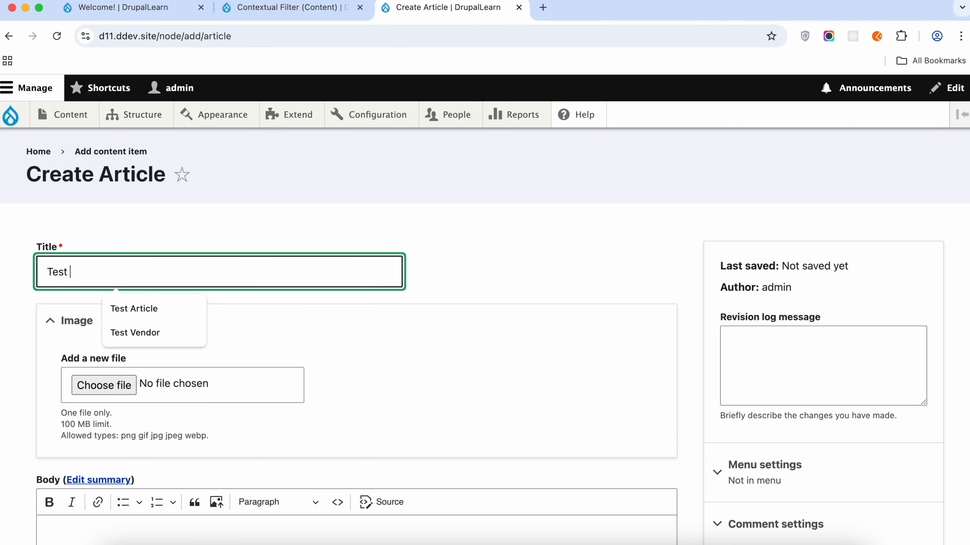
pyautogui.write('A')
pyautogui.click(170, 310)
# - Locate the Article's image upload field and open a new browser tab for finding a picture
pyautogui.scroll(-1, 352, 342)
pyautogui.scroll(-6, 353, 341)
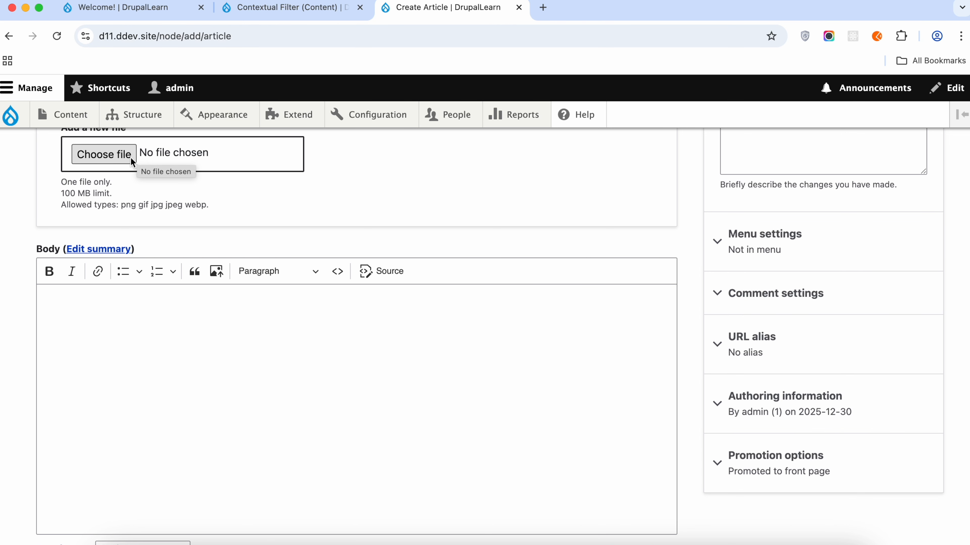
pyautogui.click(543, 8)
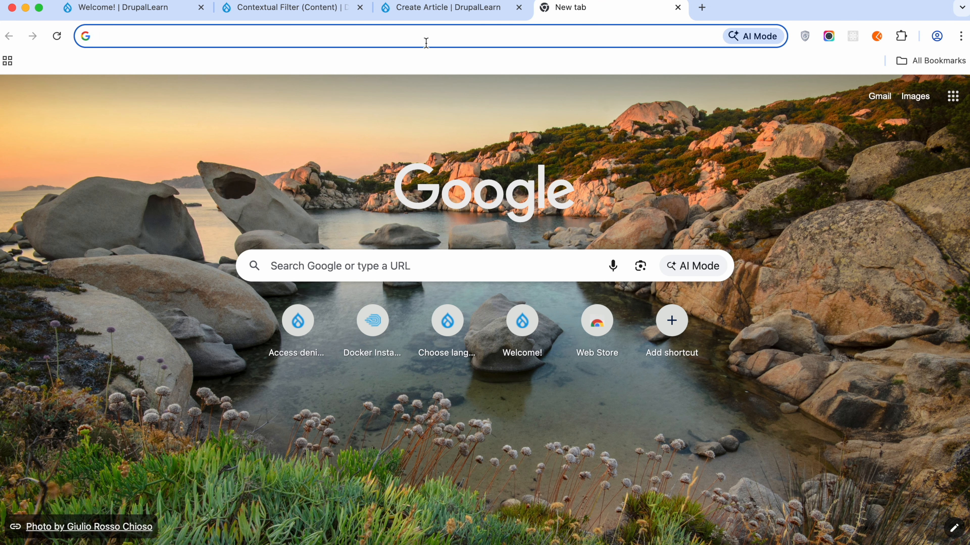
pyautogui.write('test i')
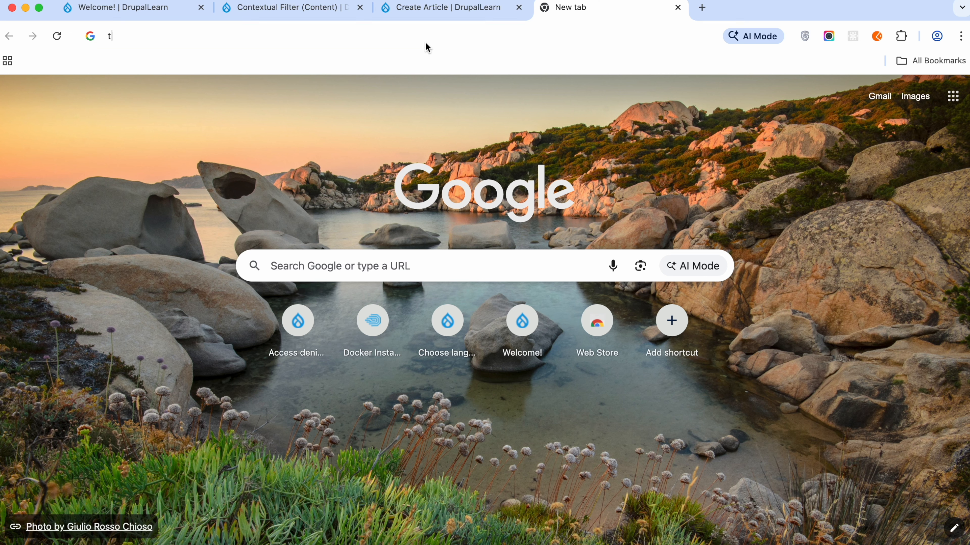
pyautogui.press('BackSpace')
pyautogui.press('BackSpace')
pyautogui.press('BackSpace')
pyautogui.press('BackSpace')
pyautogui.press('BackSpace')
pyautogui.press('BackSpace')
# - Search Google for "flower images" and look through the image results
pyautogui.write('flower')
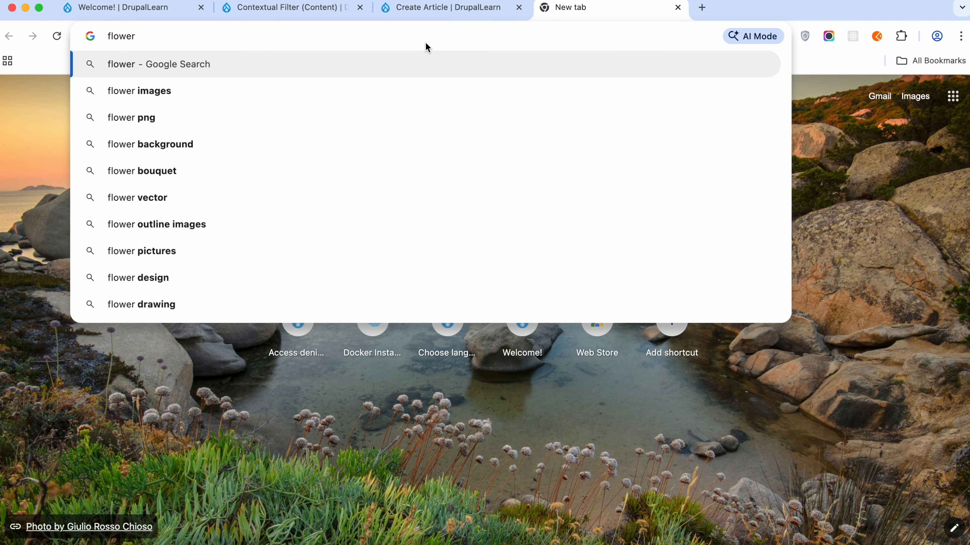
pyautogui.press('Down')
pyautogui.press('Return')
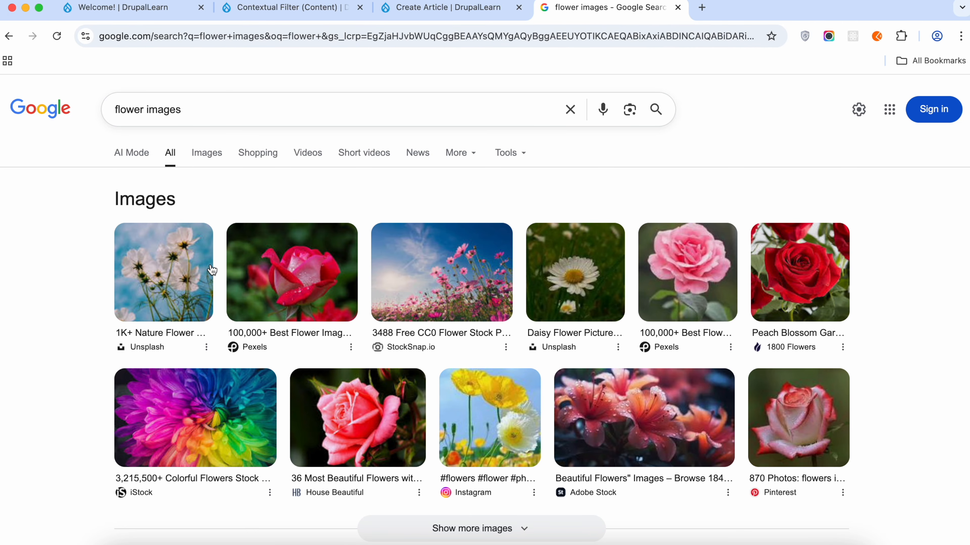
pyautogui.scroll(-1, 439, 316)
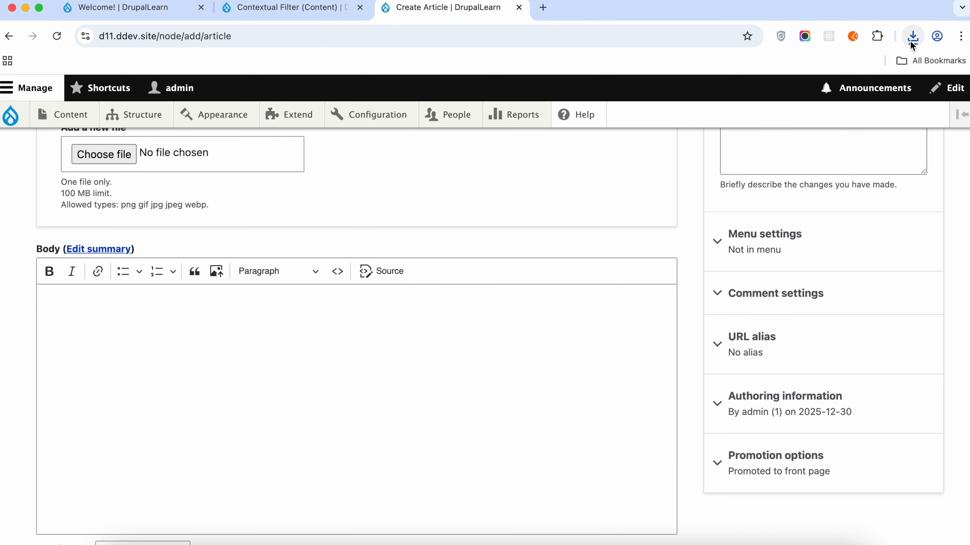
# - Upload the downloaded file pexels-pixabay-56866.jpg from the recent downloads as the Article's image
pyautogui.click(911, 41)
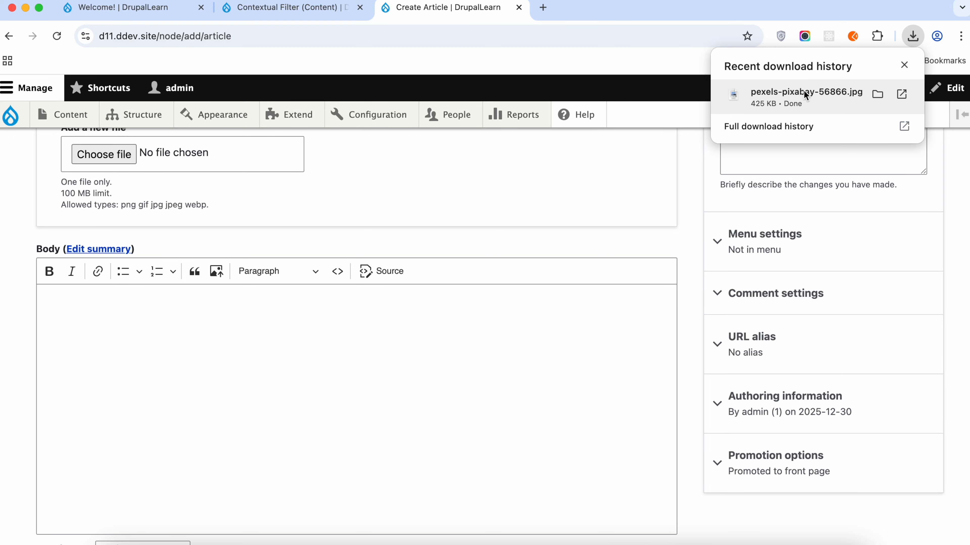
pyautogui.moveTo(804, 92); pyautogui.dragTo(191, 191)
pyautogui.moveTo(126, 161); pyautogui.dragTo(132, 153)
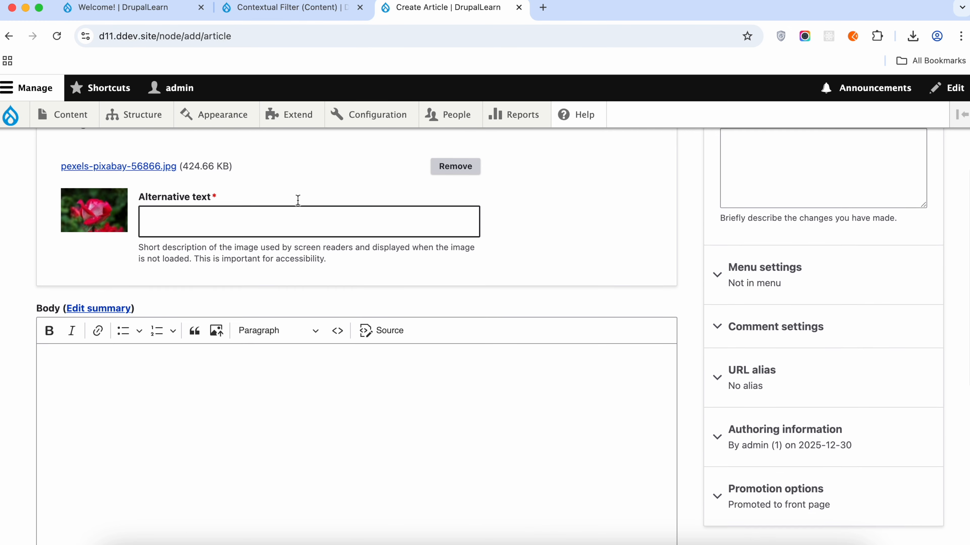
# - Set the uploaded image's alternative text to Rose
pyautogui.scroll(2, 298, 200)
pyautogui.click(184, 290)
pyautogui.write('R')
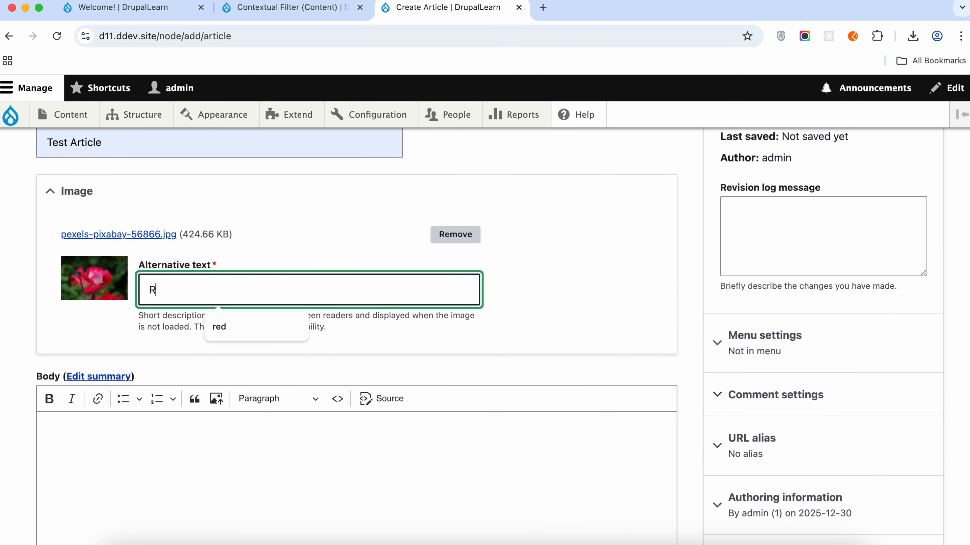
pyautogui.write('ose')
pyautogui.click(278, 257)
# - Place the cursor in the Article's Body, and search Google for "Rose flower" in a new tab
pyautogui.scroll(-8, 167, 248)
pyautogui.click(156, 232)
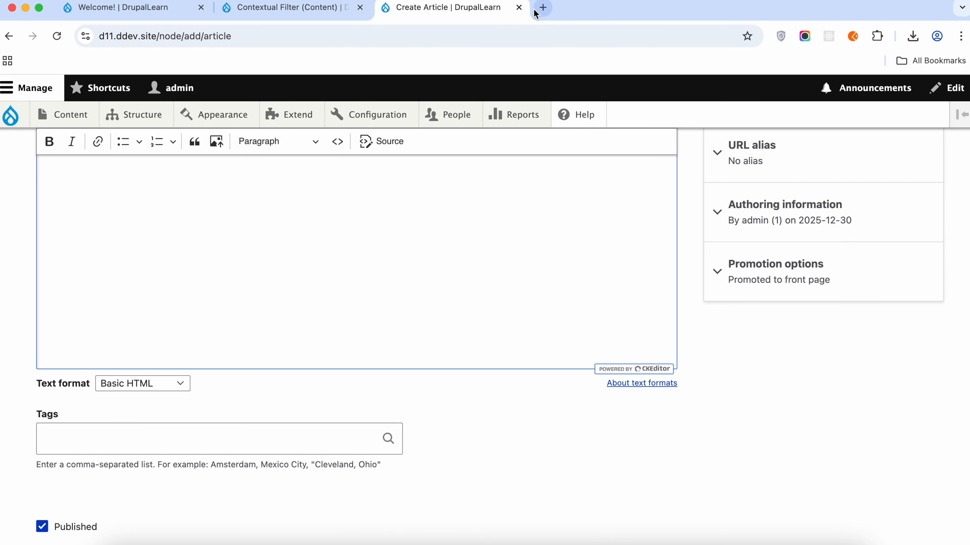
pyautogui.click(541, 8)
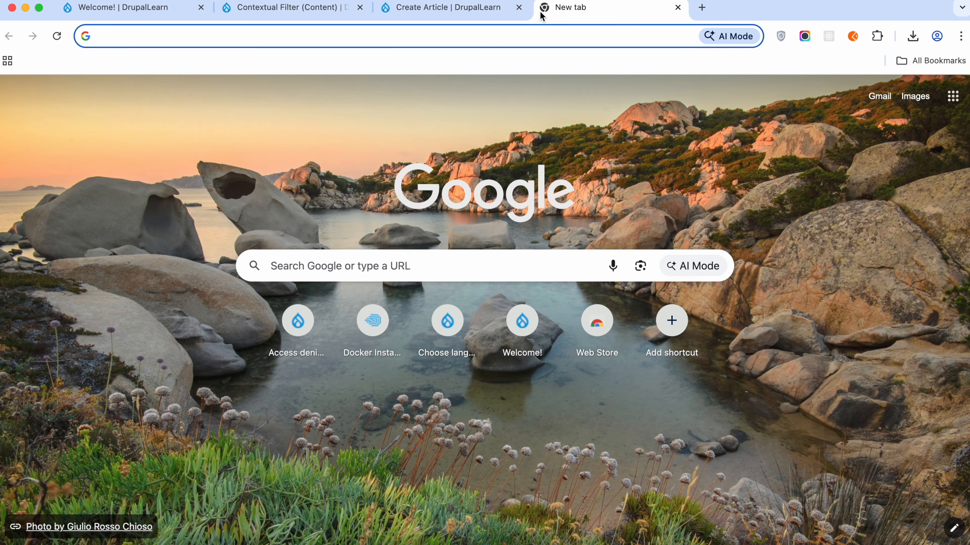
pyautogui.write('Ros')
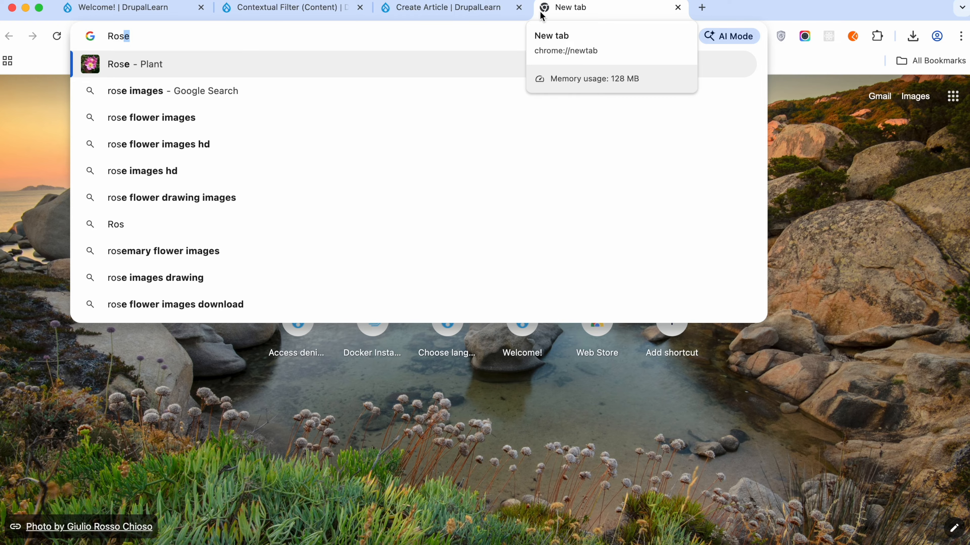
pyautogui.write('e flow')
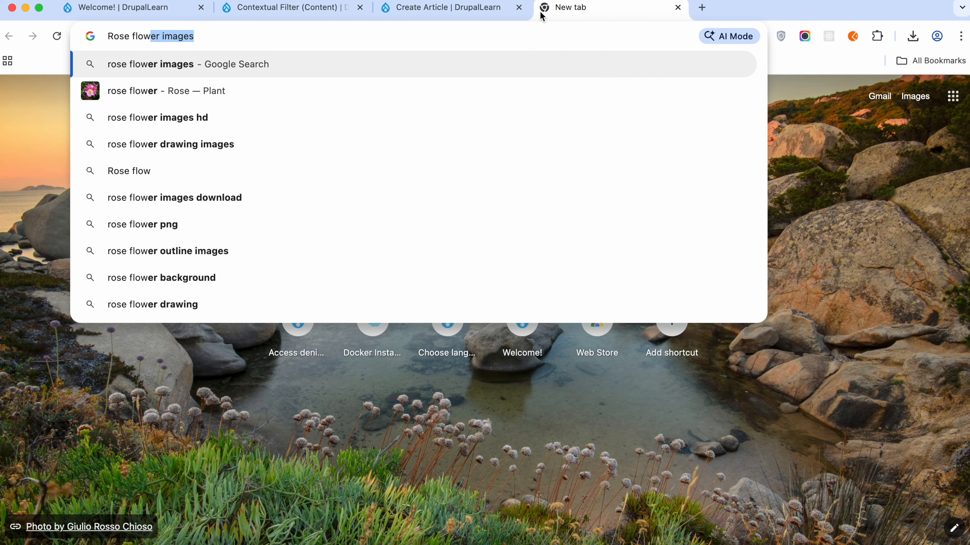
pyautogui.write('er')
pyautogui.press('Delete')
pyautogui.press('Return')
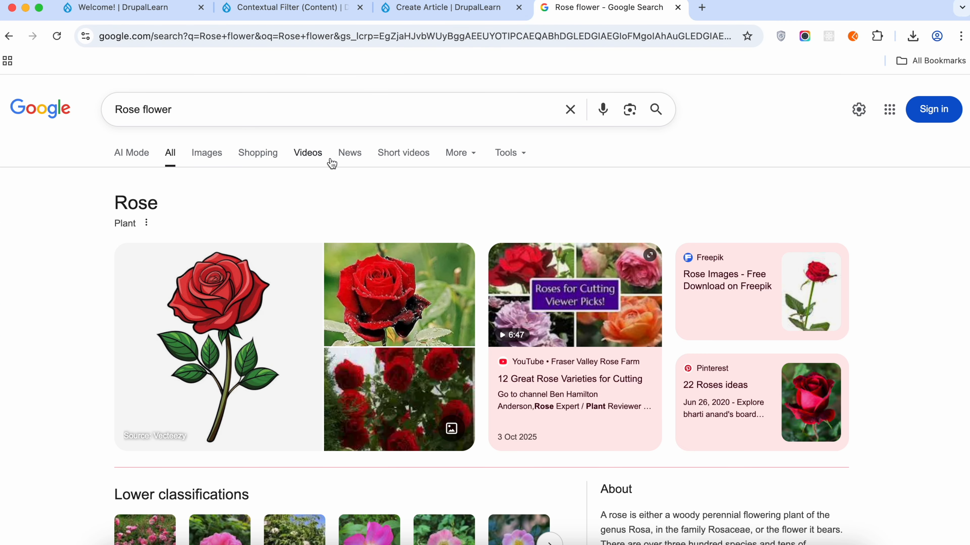
# - Copy the short About description of the rose from the search results
pyautogui.scroll(-6, 450, 214)
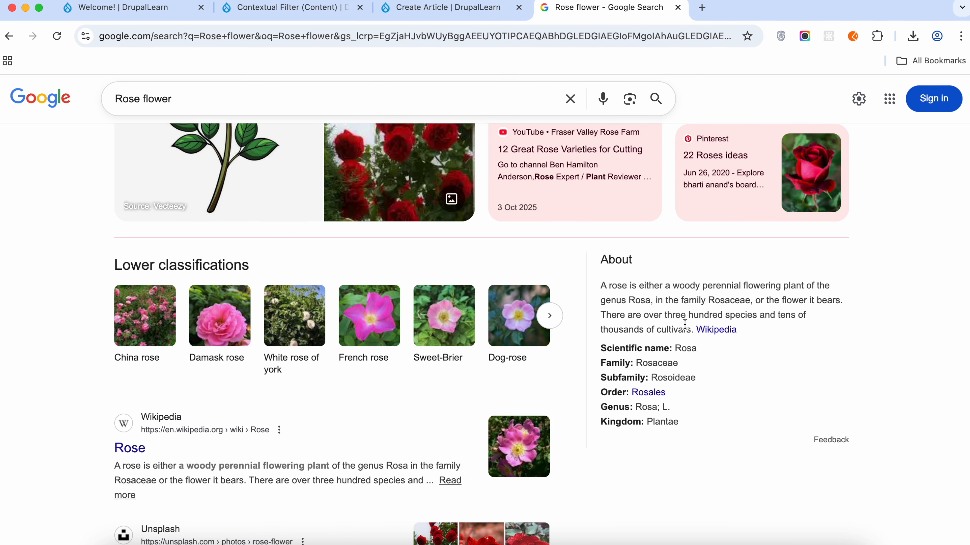
pyautogui.moveTo(688, 327); pyautogui.dragTo(602, 286)
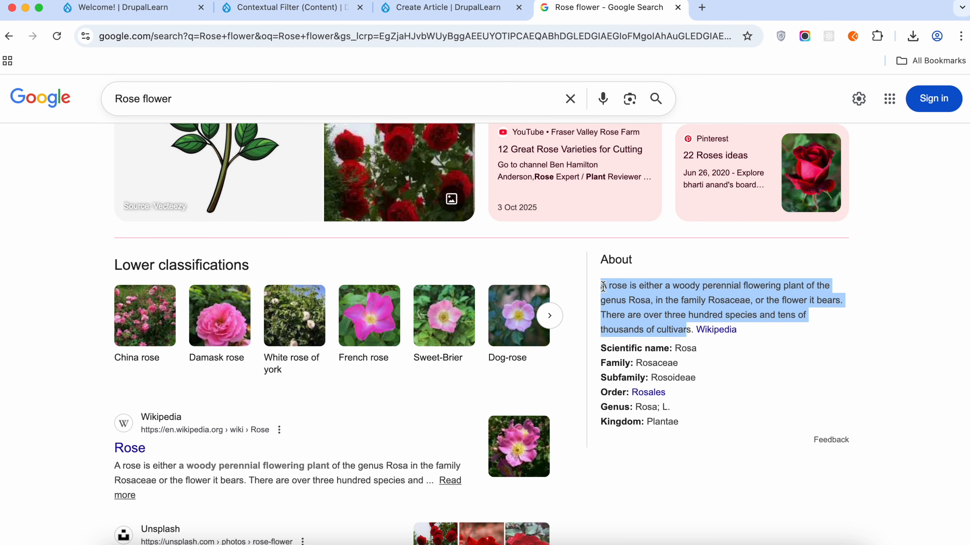
pyautogui.rightClick(602, 286)
pyautogui.click(617, 315)
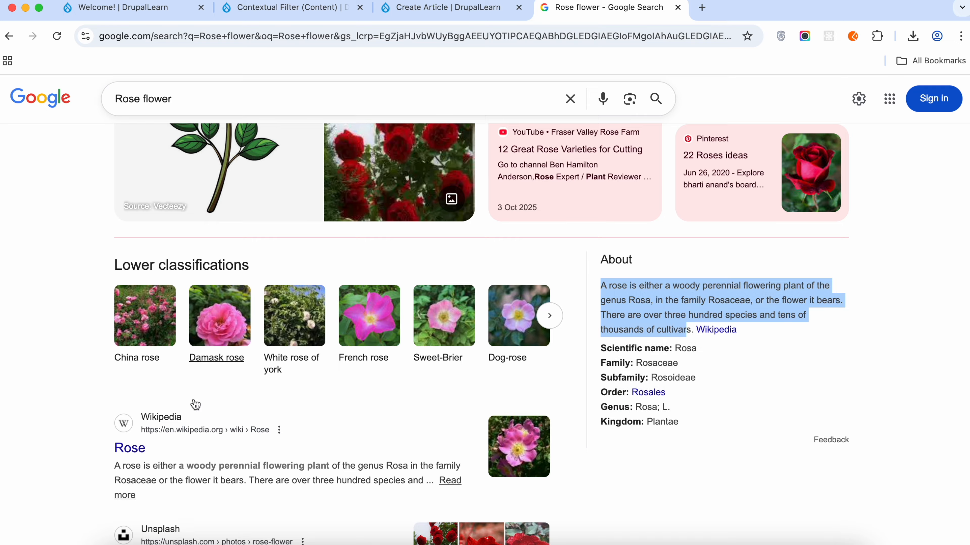
# - Open Wikipedia's Rose article from the search results and copy its entire introductory paragraph
pyautogui.click(129, 449)
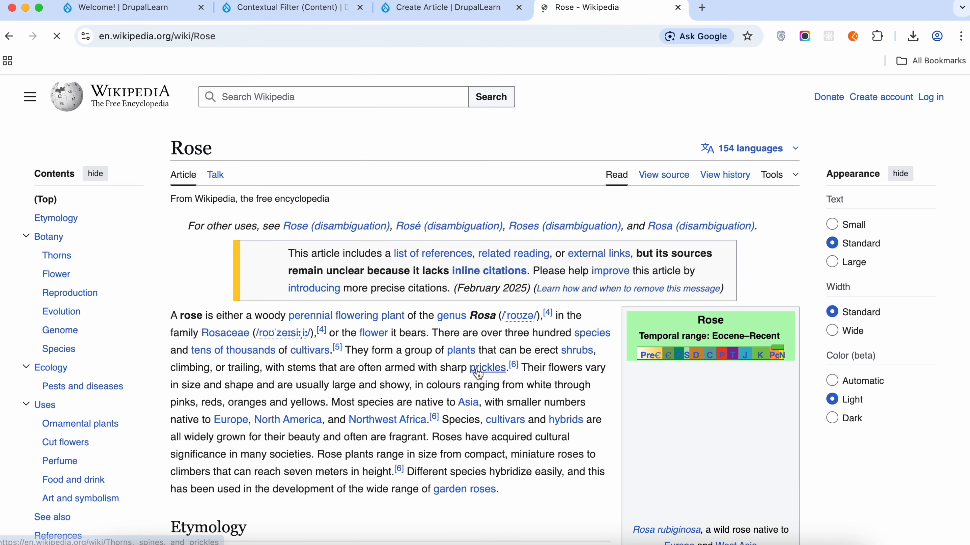
pyautogui.moveTo(510, 496); pyautogui.dragTo(169, 317)
pyautogui.rightClick(337, 382)
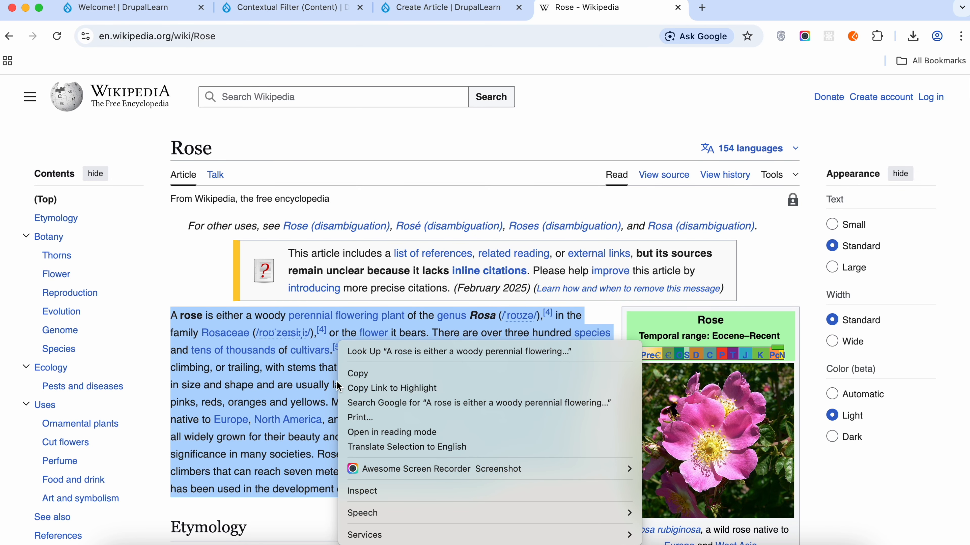
pyautogui.click(358, 376)
# - Return to the Create Article form, paste the copied rose paragraph into the Body and save the Article
pyautogui.click(434, 7)
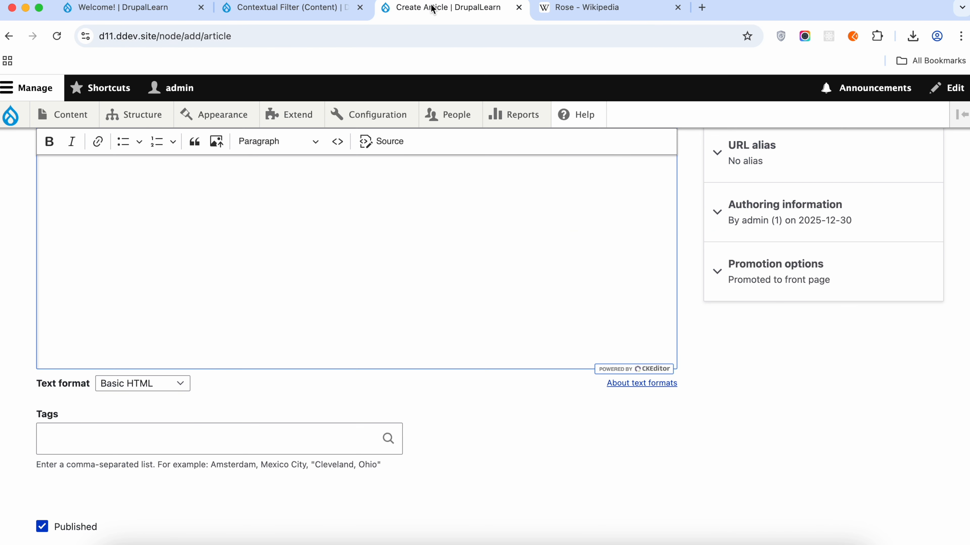
pyautogui.press('super+v')
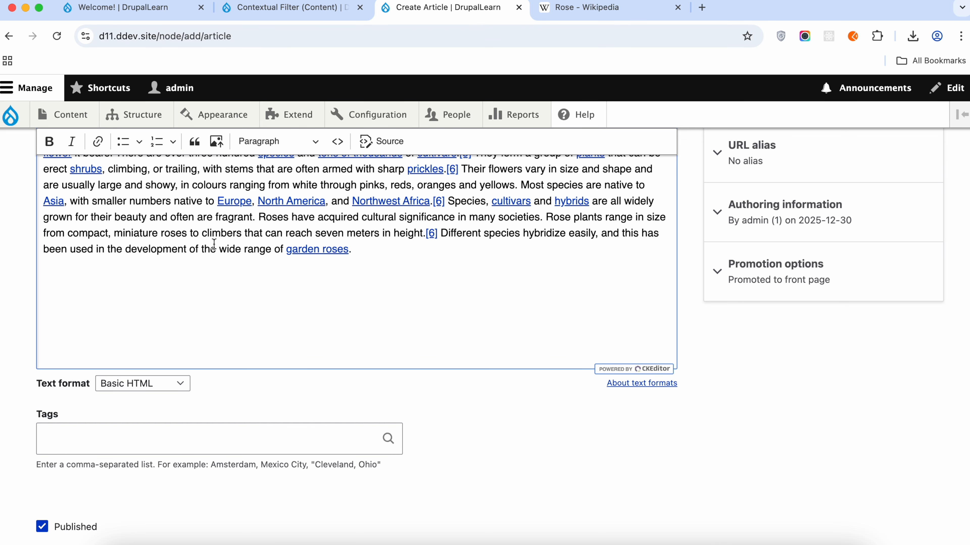
pyautogui.scroll(-3, 332, 349)
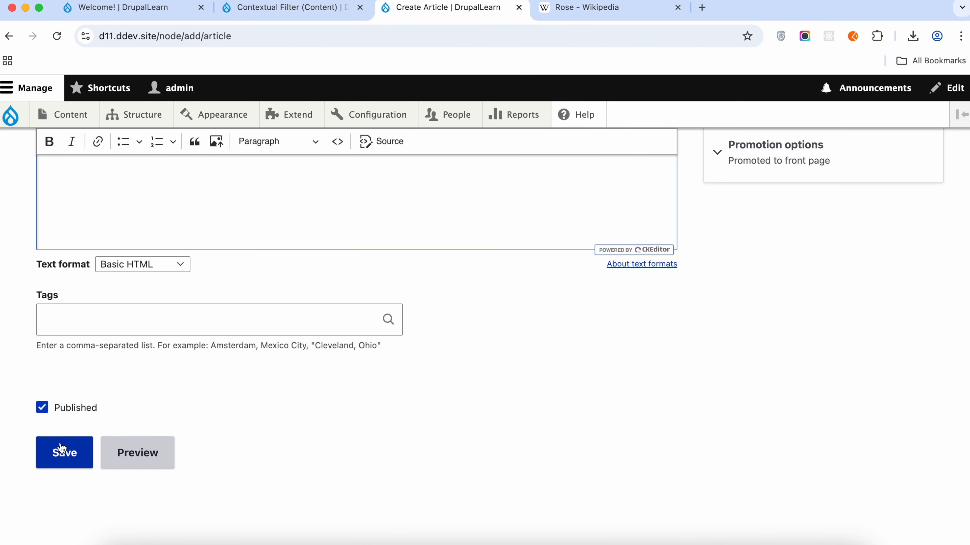
pyautogui.click(62, 452)
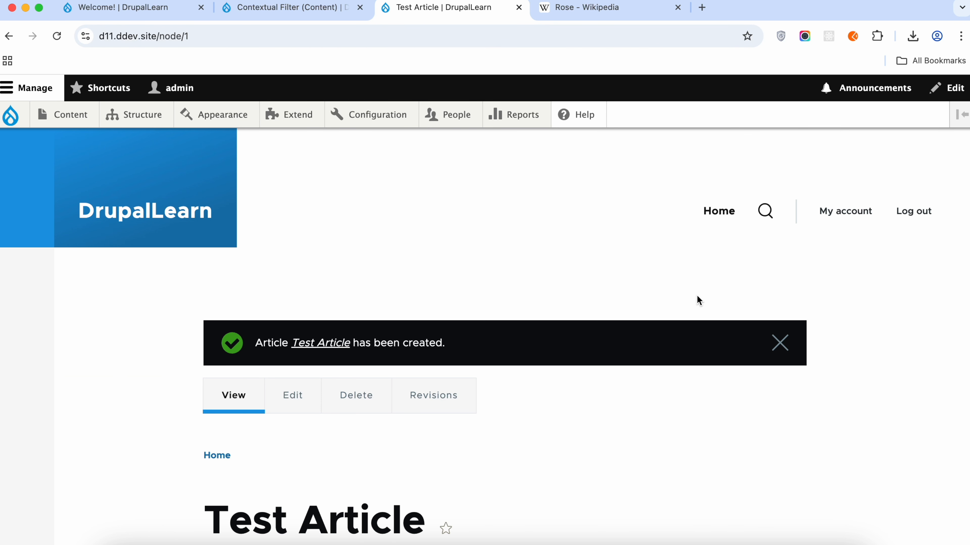
# - Dismiss the status message and review the Test Article page's title, rose image, body text and comments section
pyautogui.click(780, 342)
pyautogui.scroll(-8, 588, 335)
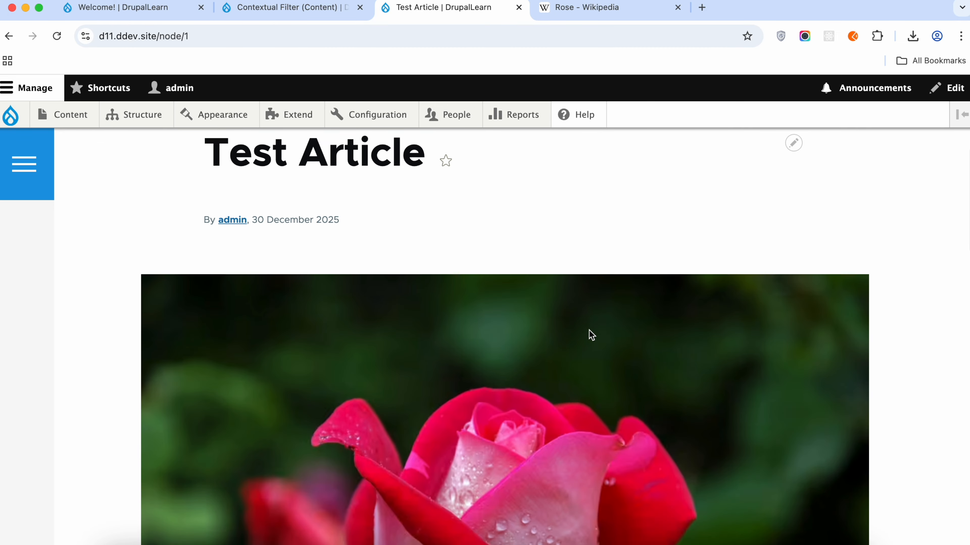
pyautogui.scroll(-3, 383, 271)
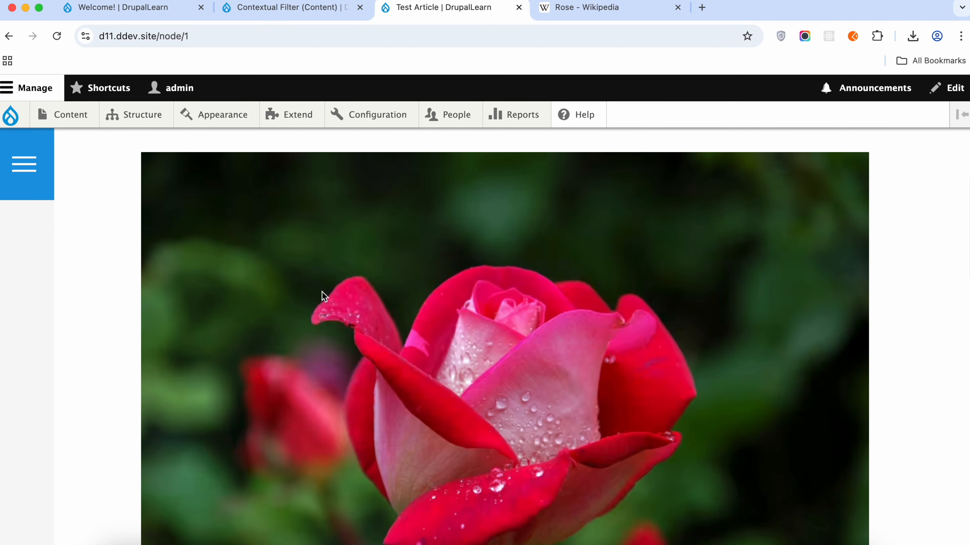
pyautogui.scroll(-9, 322, 292)
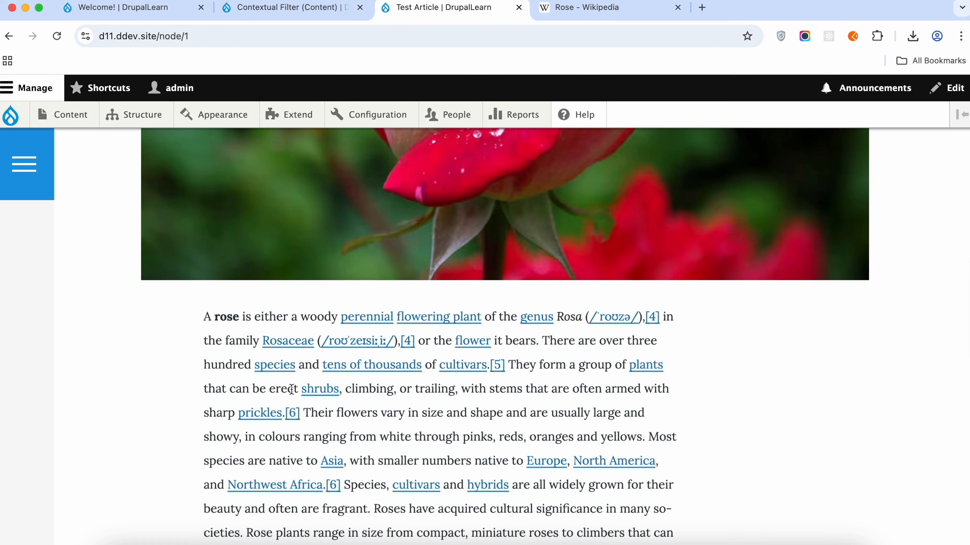
pyautogui.scroll(-6, 291, 389)
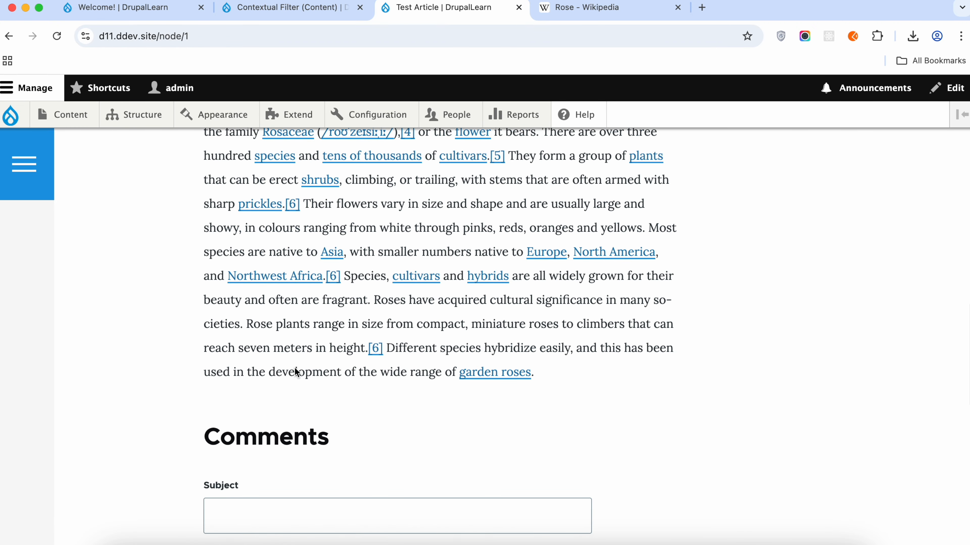
pyautogui.scroll(3, 579, 237)
pyautogui.scroll(-6, 474, 362)
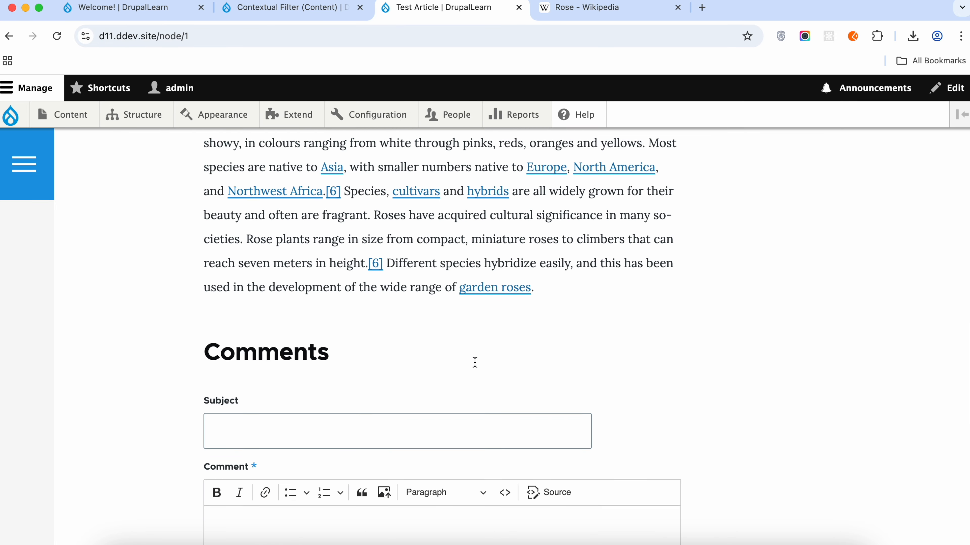
pyautogui.scroll(9, 474, 363)
pyautogui.scroll(6, 475, 361)
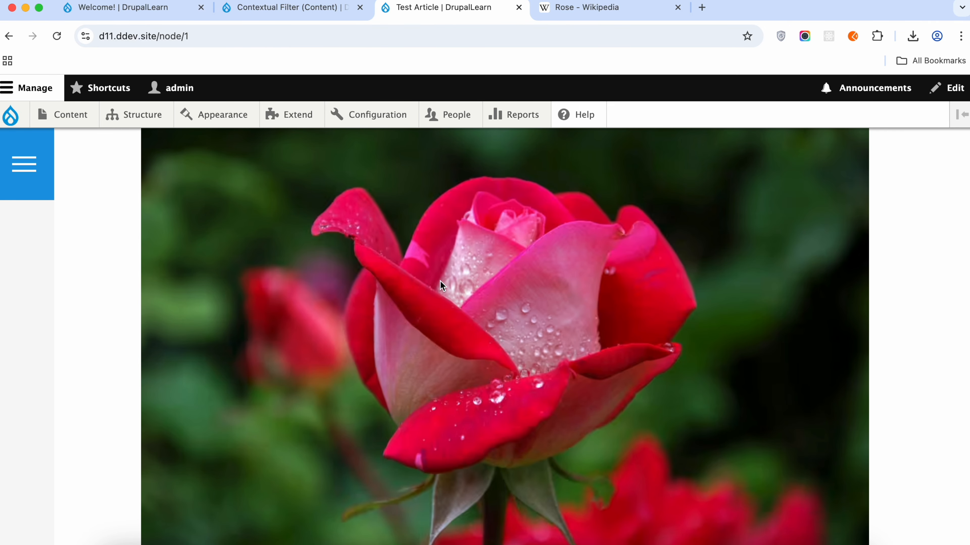
pyautogui.scroll(-2, 446, 312)
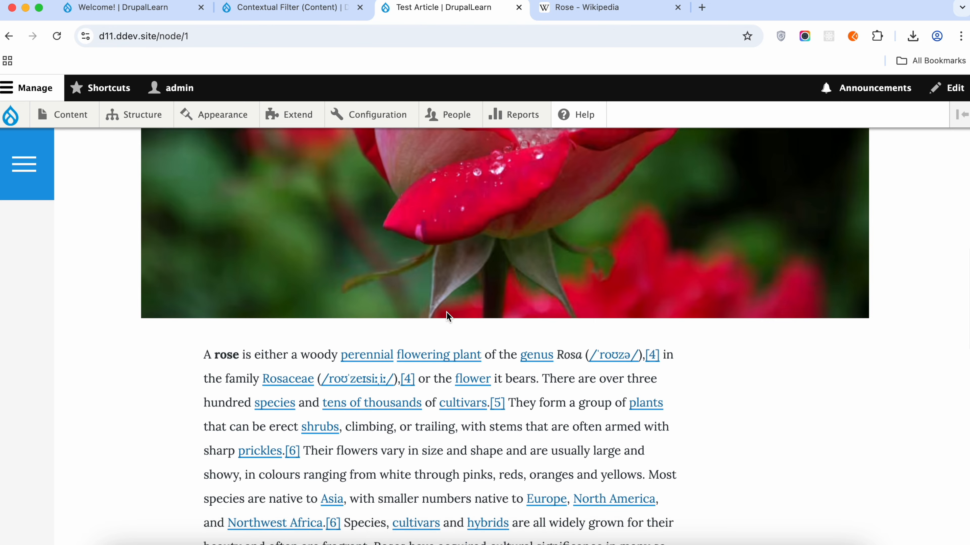
pyautogui.scroll(6, 446, 313)
pyautogui.scroll(-7, 446, 312)
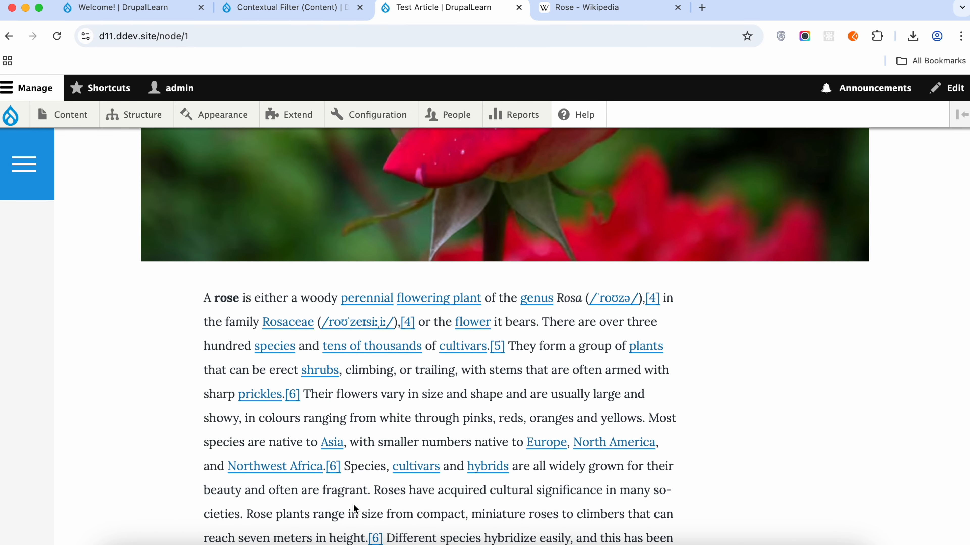
pyautogui.scroll(-5, 353, 506)
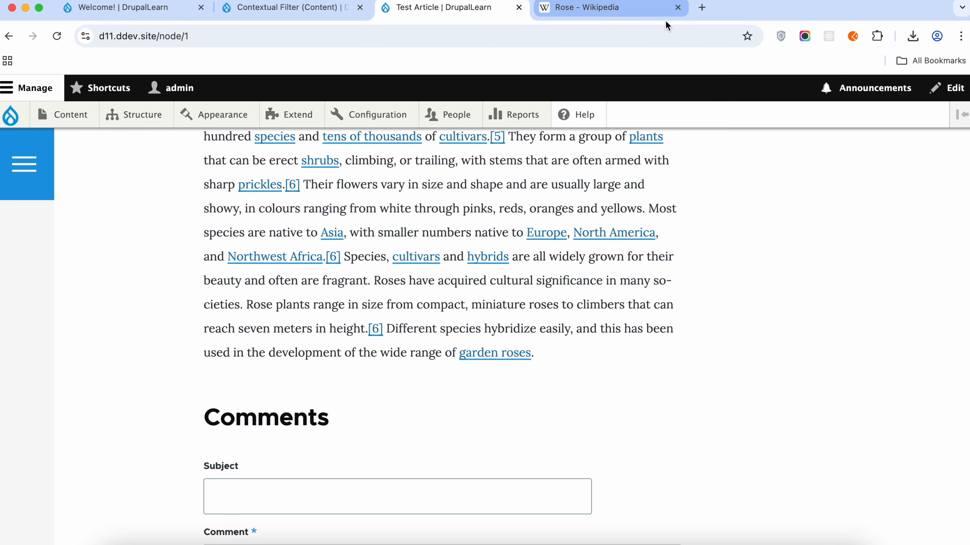
# - Close the Wikipedia Rose tab and return to the Contextual Filter view's edit page
pyautogui.click(681, 16)
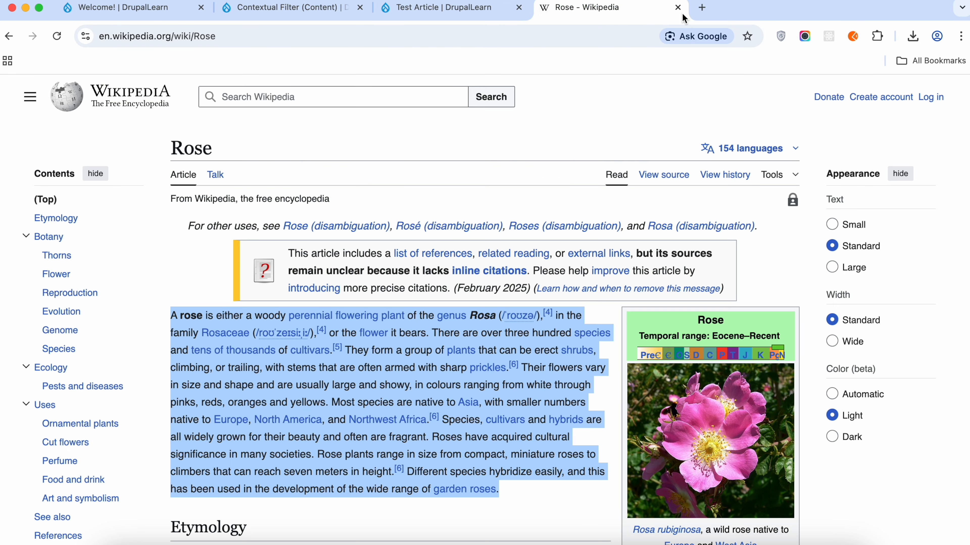
pyautogui.click(677, 8)
pyautogui.click(313, 12)
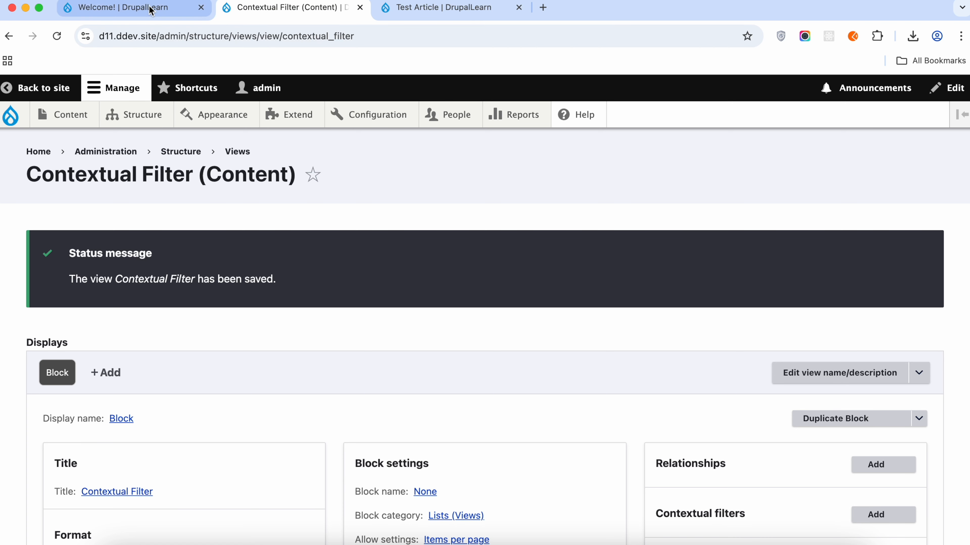
# - Open the Manage display settings of the Article content type from the site's Welcome page
pyautogui.click(154, 13)
pyautogui.moveTo(160, 114)
pyautogui.moveTo(142, 178)
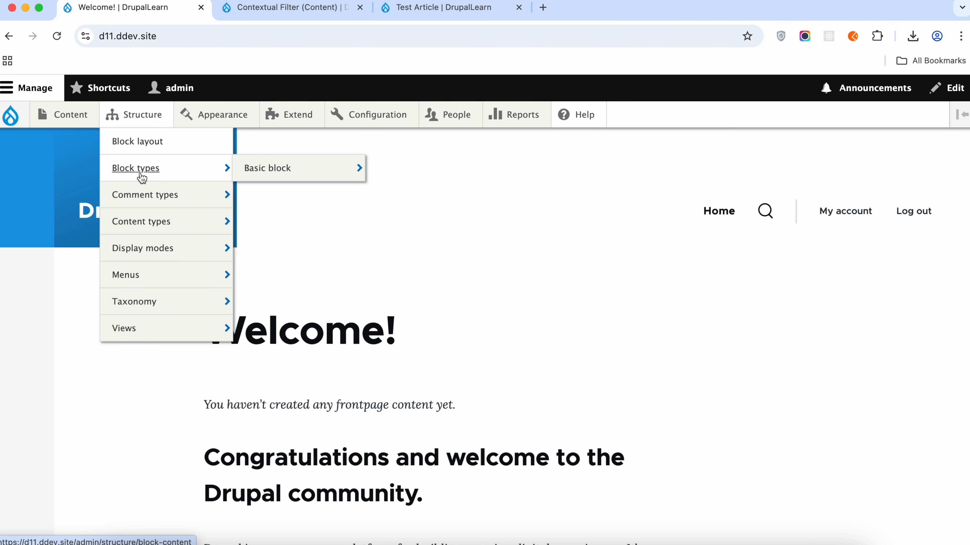
pyautogui.moveTo(153, 224)
pyautogui.moveTo(262, 260)
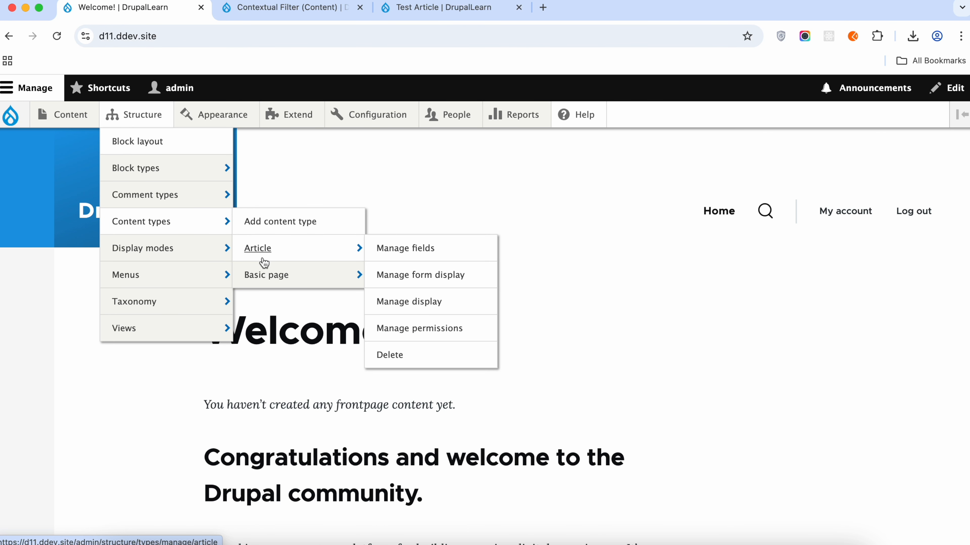
pyautogui.click(410, 301)
# - Move the Image field below Body in the Article's default display and save the settings
pyautogui.scroll(-2, 241, 337)
pyautogui.scroll(-3, 240, 322)
pyautogui.moveTo(42, 264); pyautogui.dragTo(47, 320)
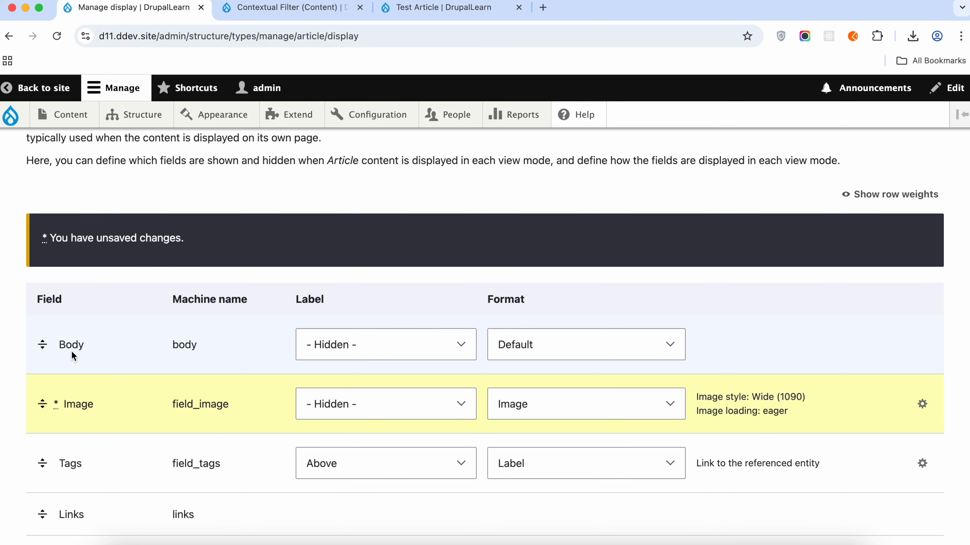
pyautogui.scroll(-8, 165, 381)
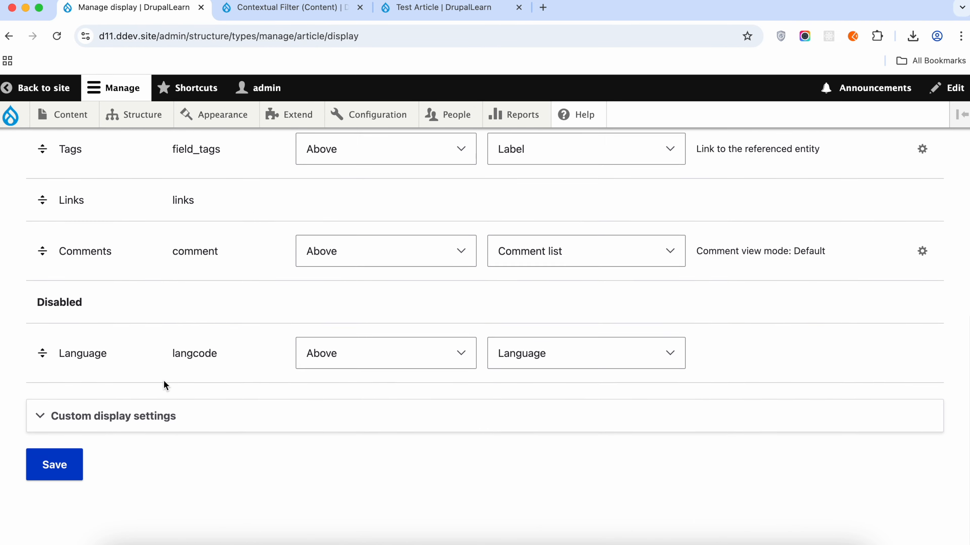
pyautogui.click(79, 465)
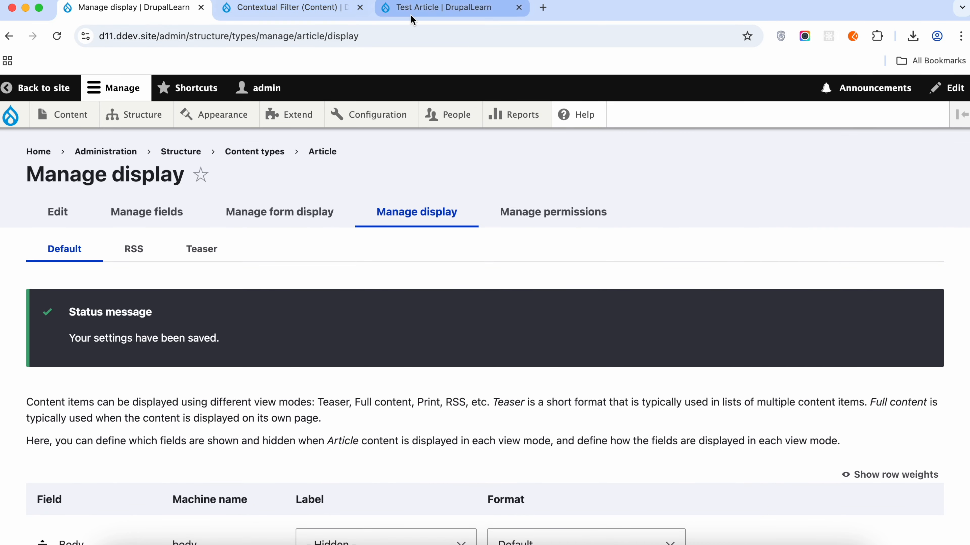
# - Reload the Test Article page and check where the rose image sits relative to the body text
pyautogui.click(443, 8)
pyautogui.click(56, 36)
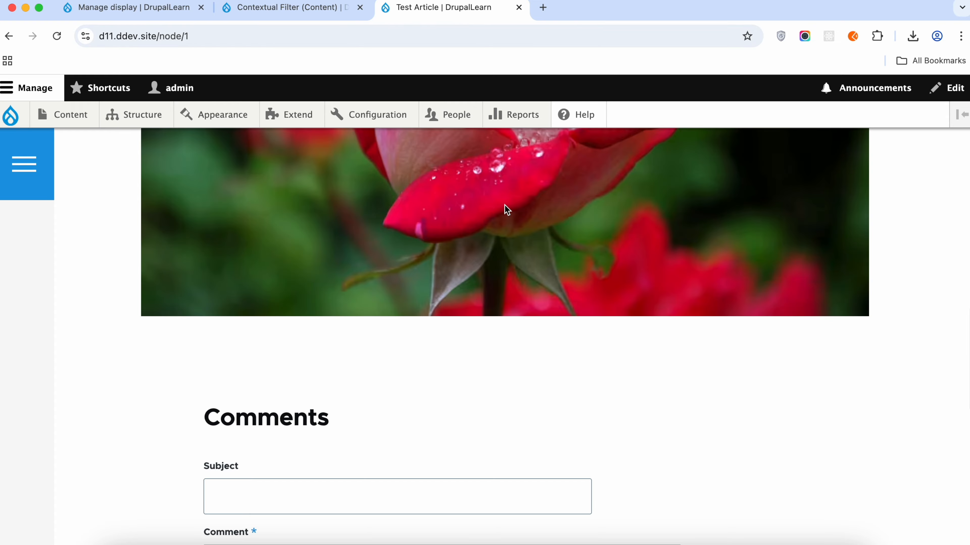
pyautogui.scroll(5, 505, 208)
pyautogui.scroll(3, 505, 208)
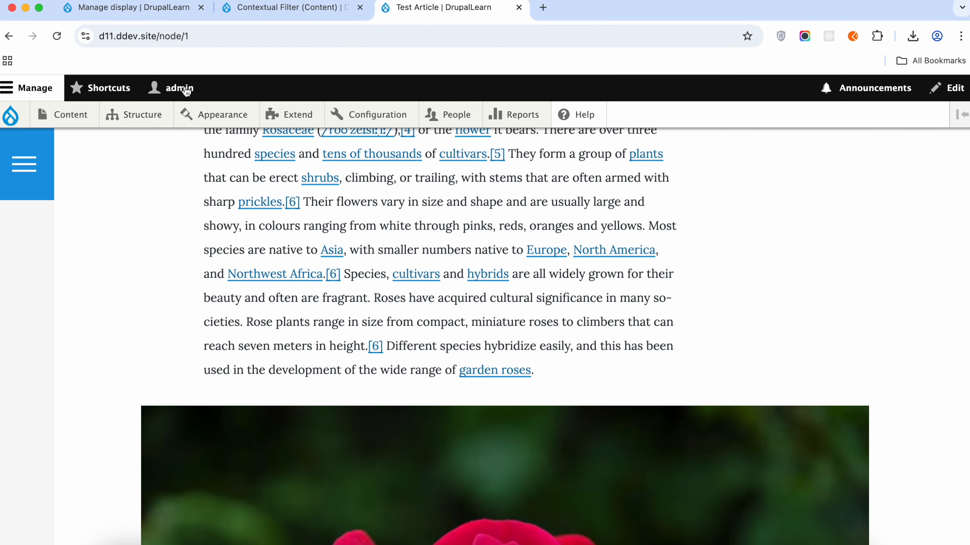
# - Set the Article Image field's image style to Medium (220×220), save the display settings and reload the Test Article page
pyautogui.click(164, 10)
pyautogui.scroll(-7, 497, 302)
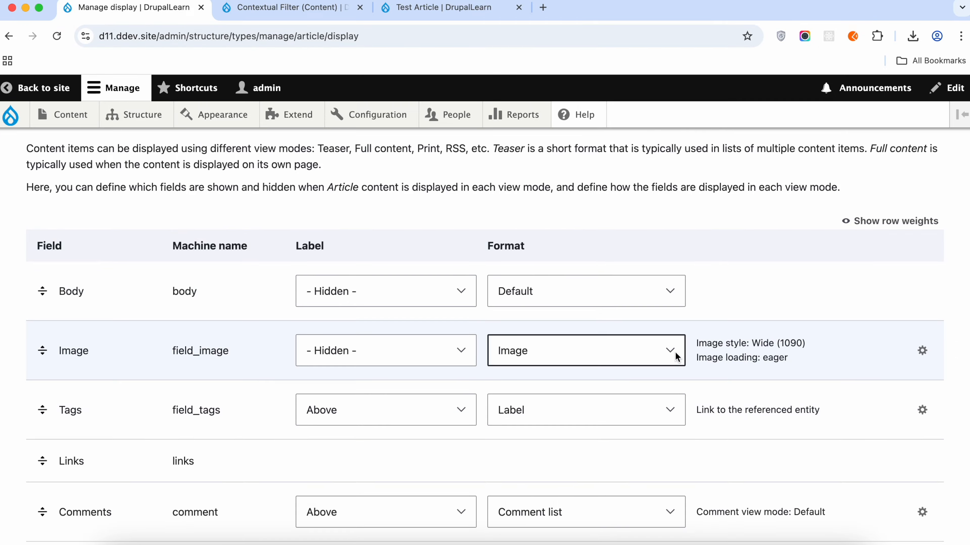
pyautogui.click(922, 353)
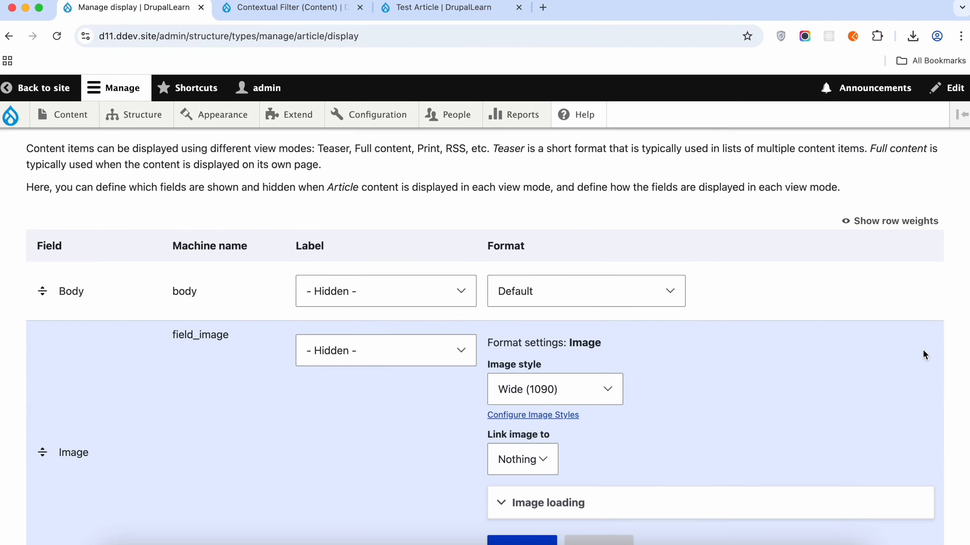
pyautogui.click(587, 388)
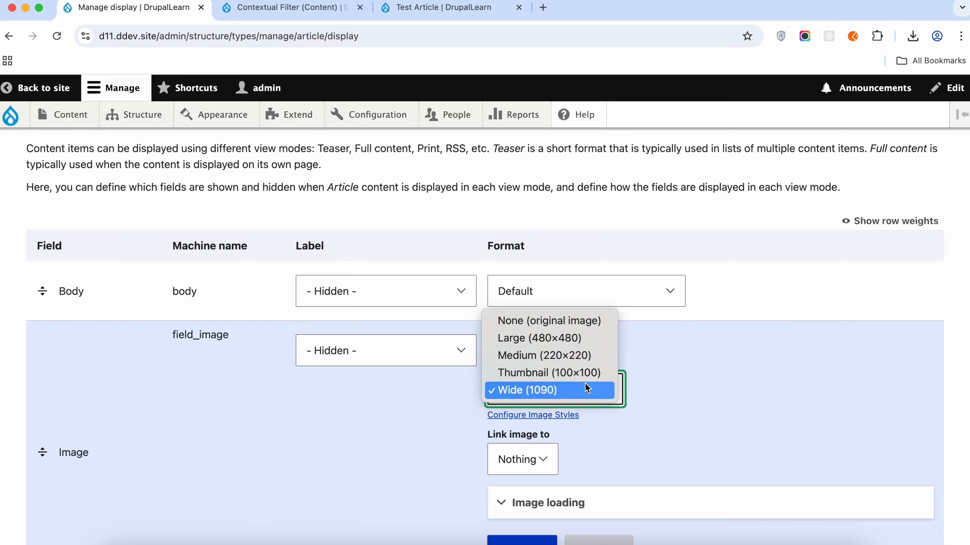
pyautogui.click(553, 359)
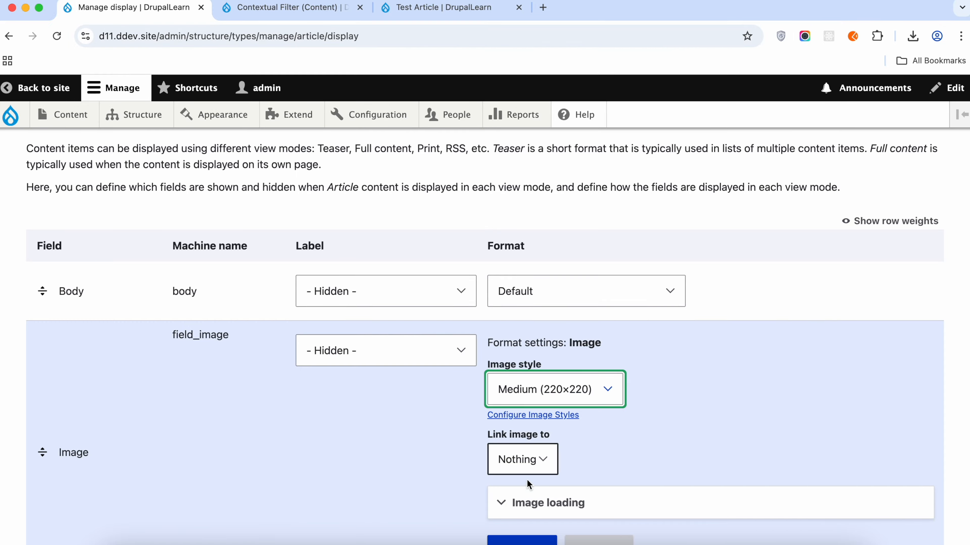
pyautogui.scroll(-1, 528, 473)
pyautogui.scroll(-2, 528, 473)
pyautogui.click(520, 457)
pyautogui.scroll(-6, 642, 403)
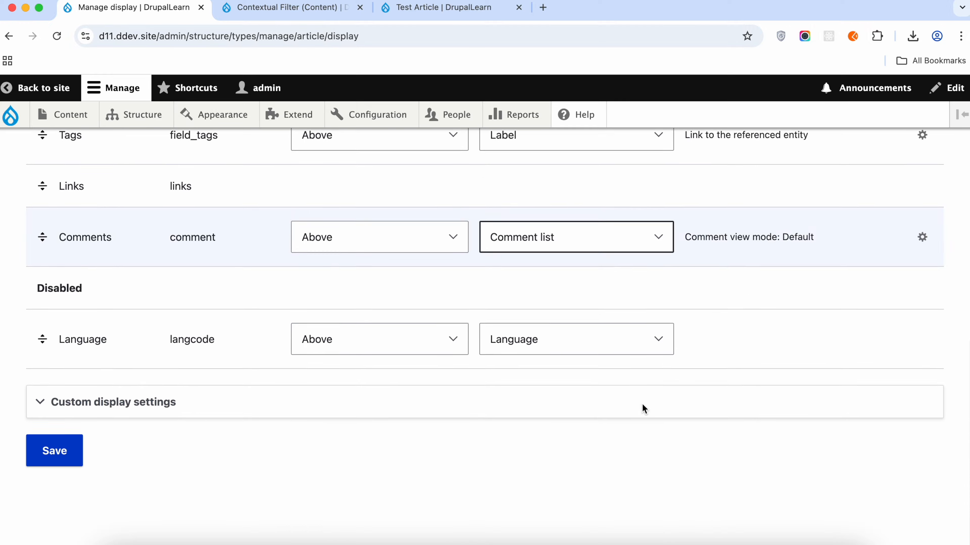
pyautogui.click(65, 478)
pyautogui.click(421, 6)
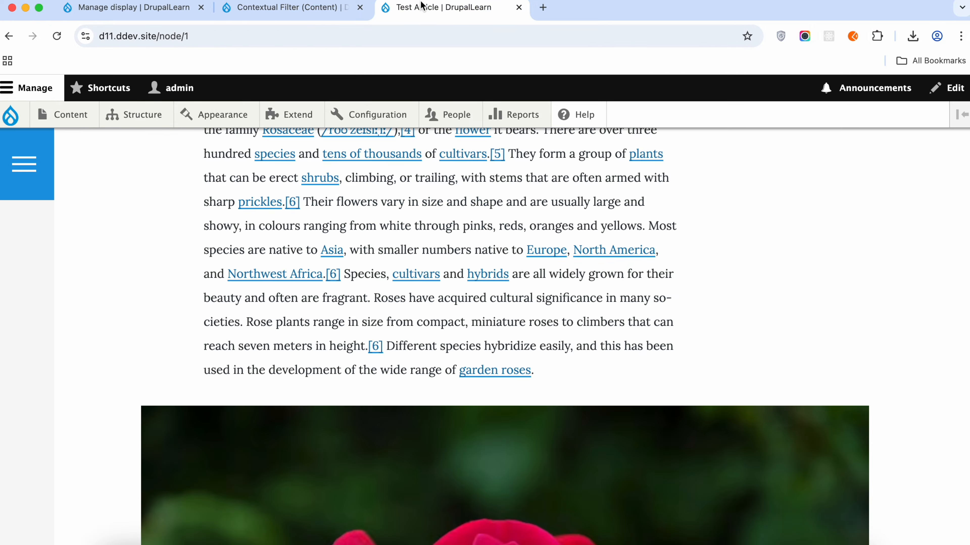
pyautogui.click(64, 36)
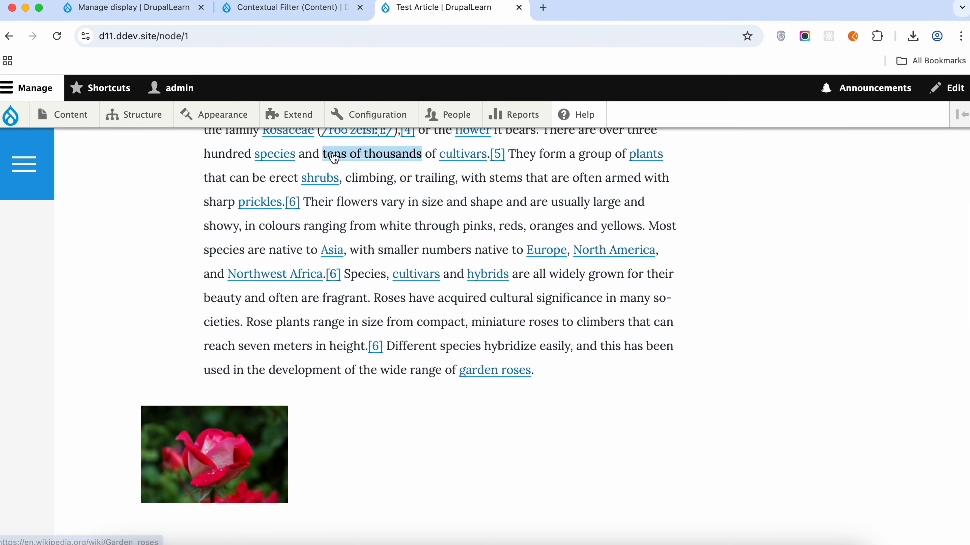
# - Set the Article Image field's image style to Large (480×480) and save the display settings
pyautogui.click(187, 12)
pyautogui.scroll(-7, 500, 276)
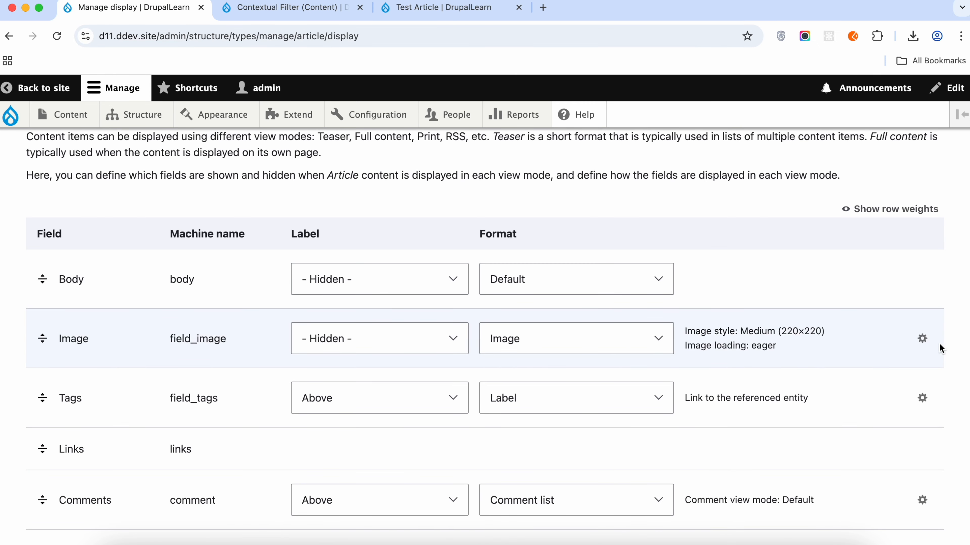
pyautogui.click(922, 338)
pyautogui.click(553, 377)
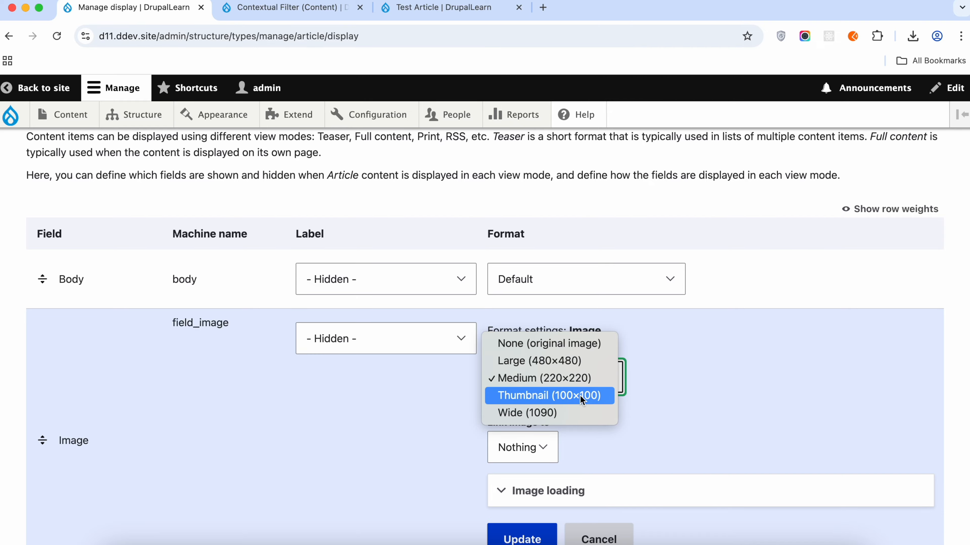
pyautogui.click(577, 365)
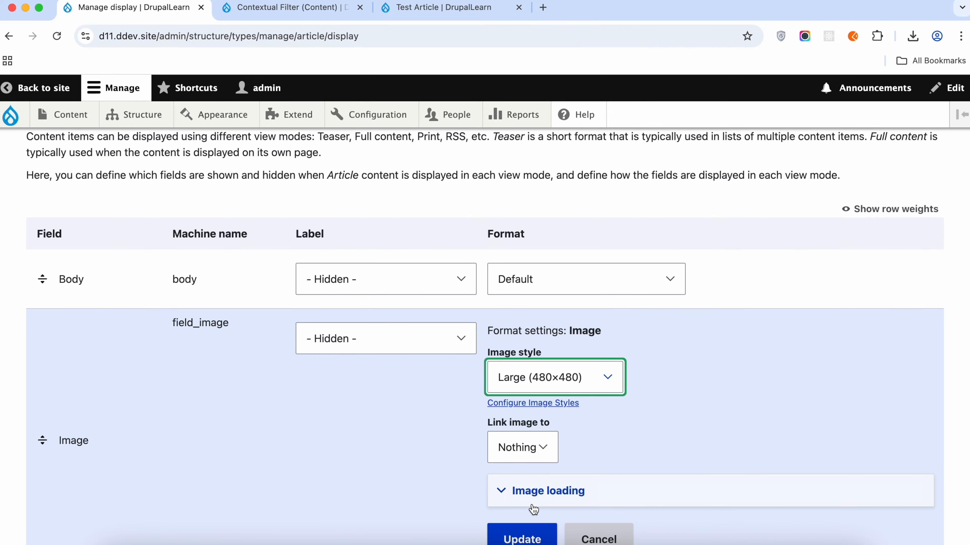
pyautogui.click(522, 539)
pyautogui.scroll(-5, 324, 496)
pyautogui.click(69, 464)
# - Reload the Test Article page and review its title, body text and resized rose image
pyautogui.click(430, 13)
pyautogui.click(56, 36)
pyautogui.scroll(-4, 513, 240)
pyautogui.scroll(-3, 512, 229)
pyautogui.scroll(15, 512, 229)
pyautogui.scroll(-8, 512, 229)
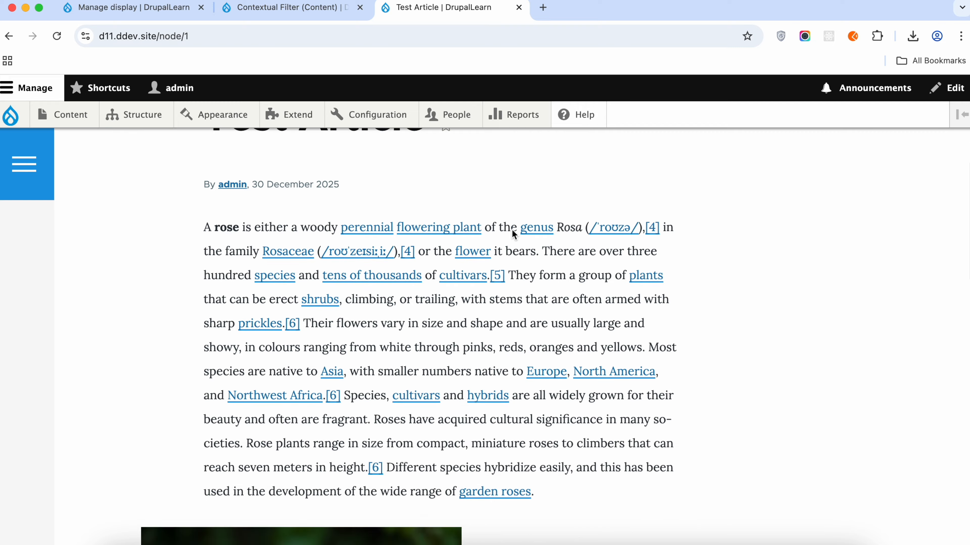
pyautogui.scroll(-5, 511, 230)
pyautogui.scroll(7, 512, 230)
pyautogui.scroll(7, 512, 229)
pyautogui.scroll(-14, 511, 229)
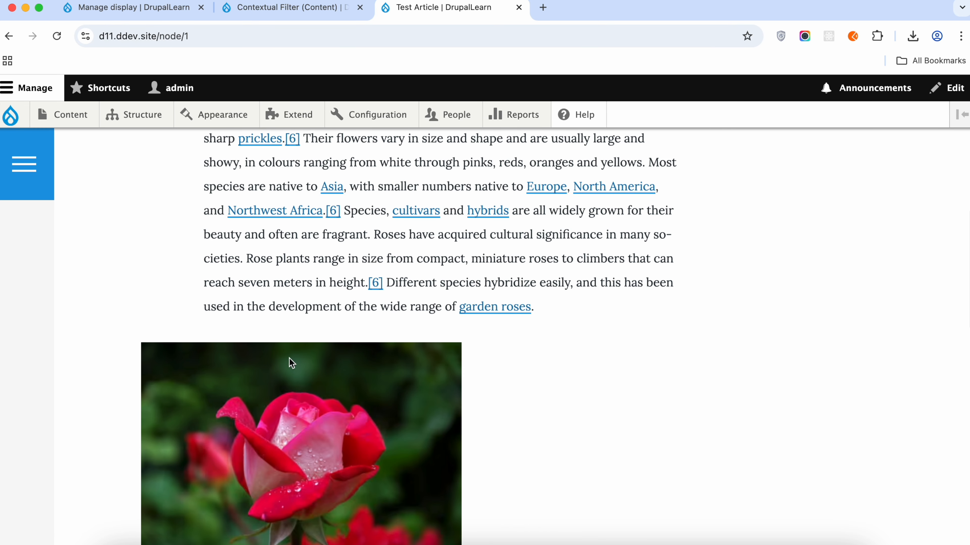
pyautogui.scroll(6, 344, 389)
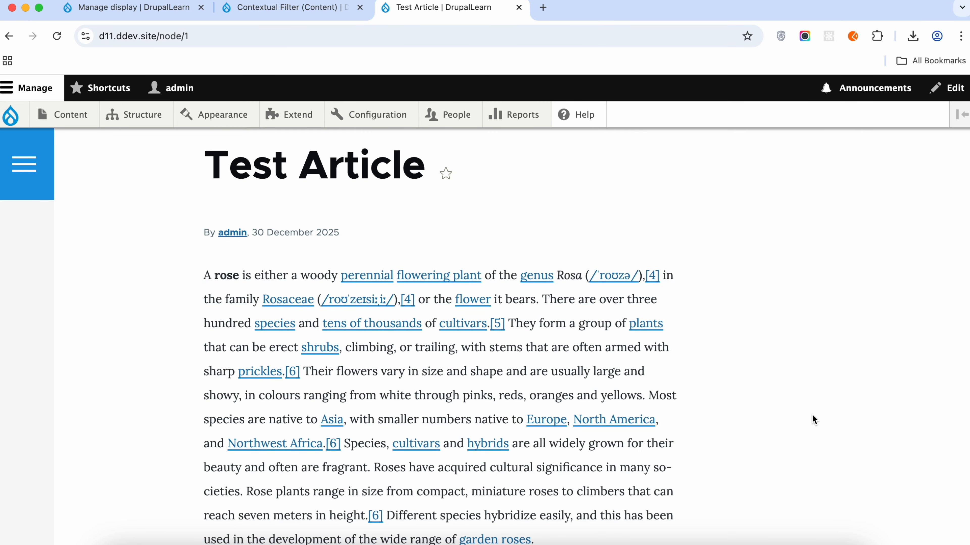
pyautogui.scroll(-20, 813, 419)
pyautogui.scroll(20, 811, 418)
pyautogui.scroll(10, 706, 408)
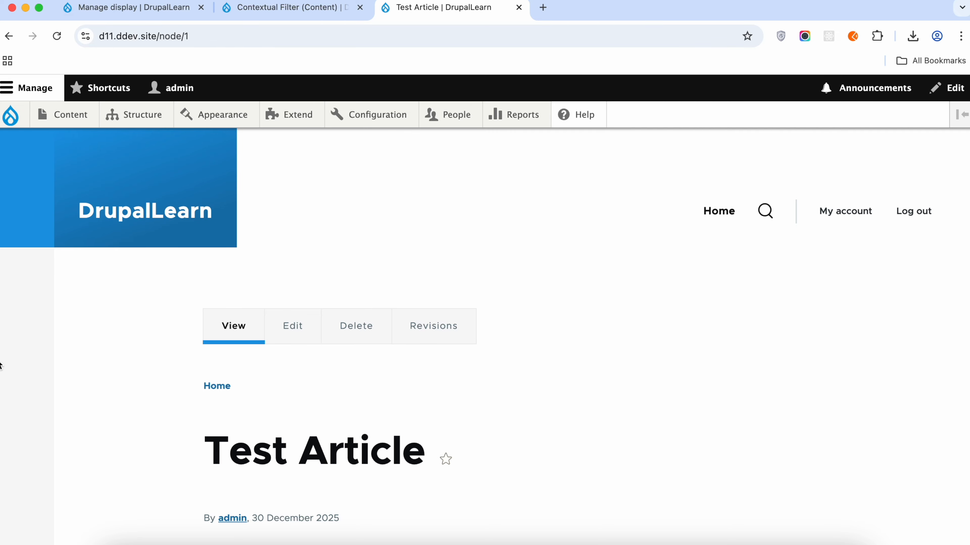
# - Open the Block layout page in a new tab and locate the Olivero theme's Sidebar region
pyautogui.moveTo(136, 122)
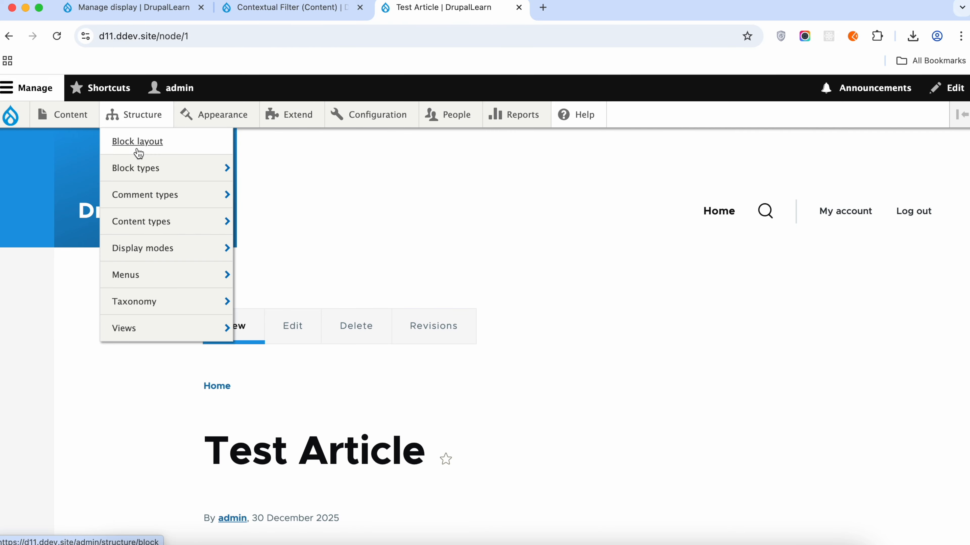
pyautogui.rightClick(138, 151)
pyautogui.click(162, 151)
pyautogui.click(560, 12)
pyautogui.scroll(-10, 221, 409)
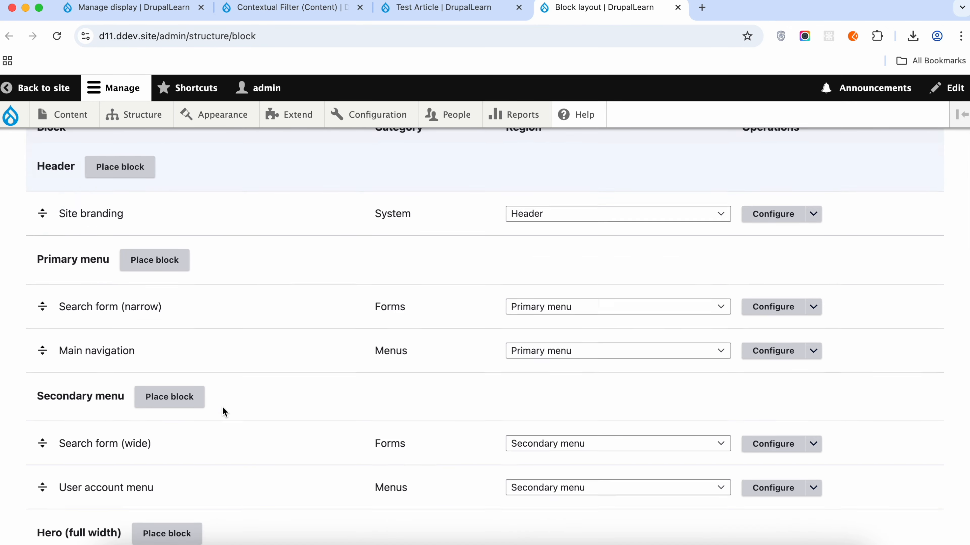
pyautogui.scroll(7, 115, 317)
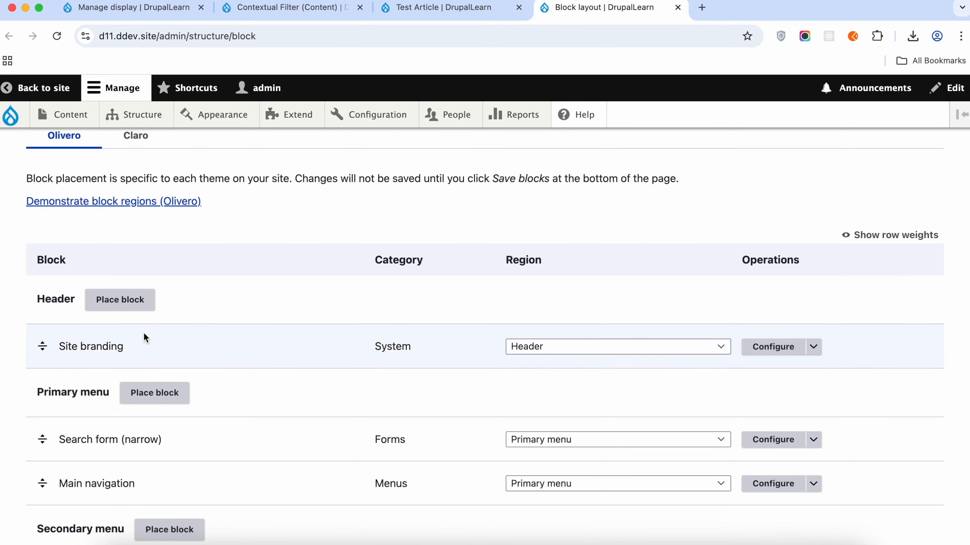
pyautogui.scroll(-9, 143, 332)
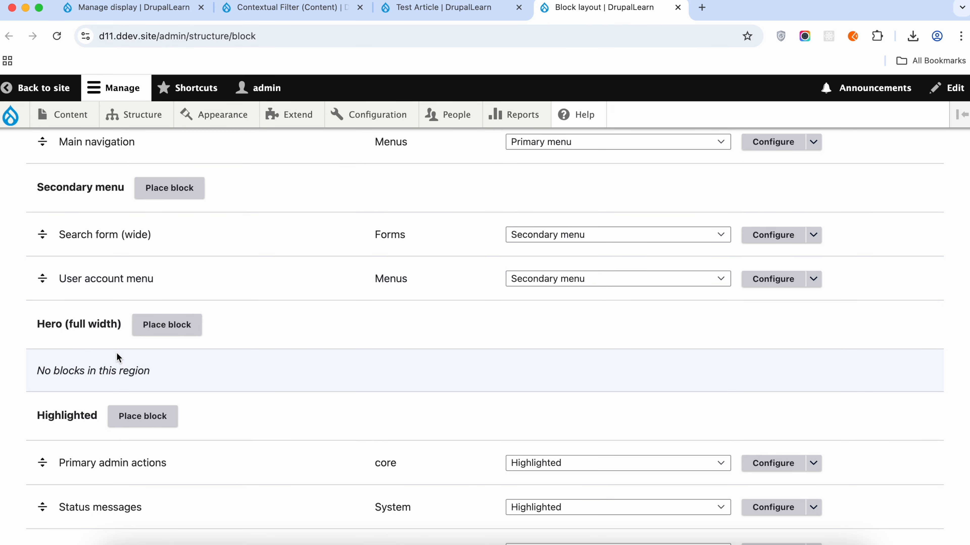
pyautogui.scroll(-12, 116, 352)
pyautogui.scroll(-10, 227, 338)
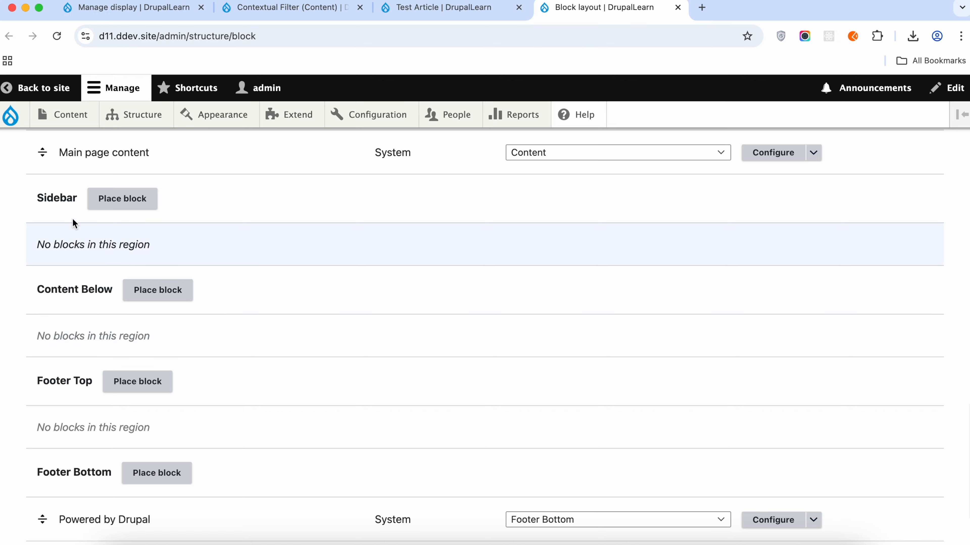
# - Open the block placement list for the Sidebar region and browse the available blocks
pyautogui.click(125, 209)
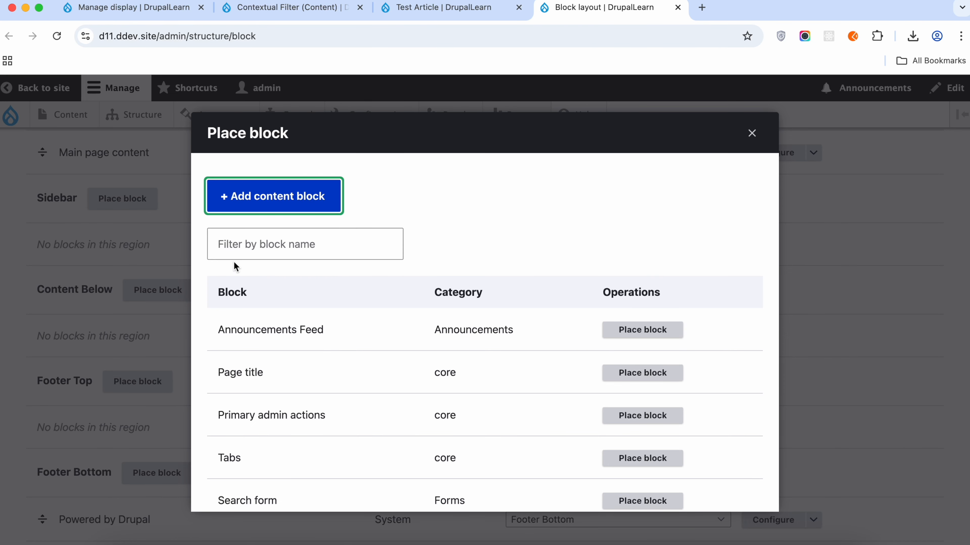
pyautogui.scroll(-2, 248, 271)
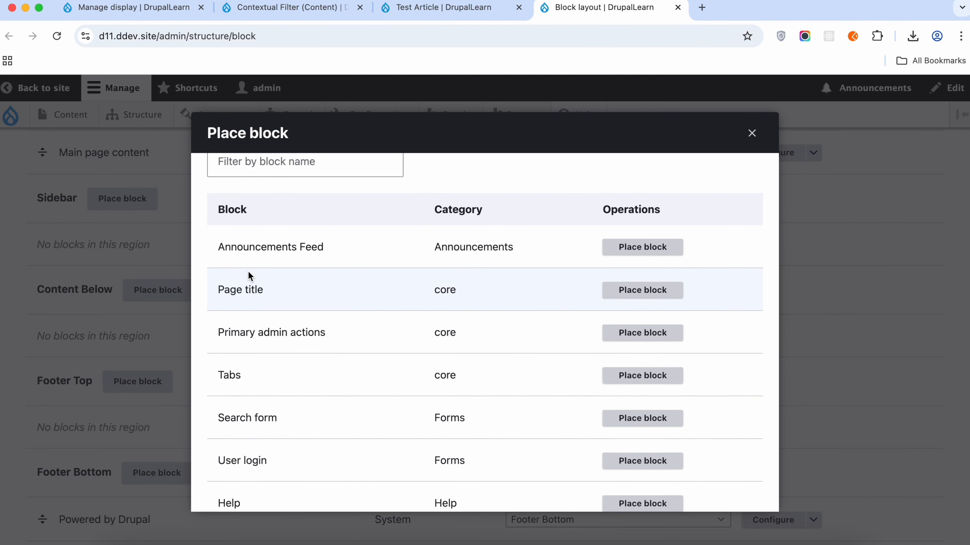
pyautogui.scroll(-8, 471, 270)
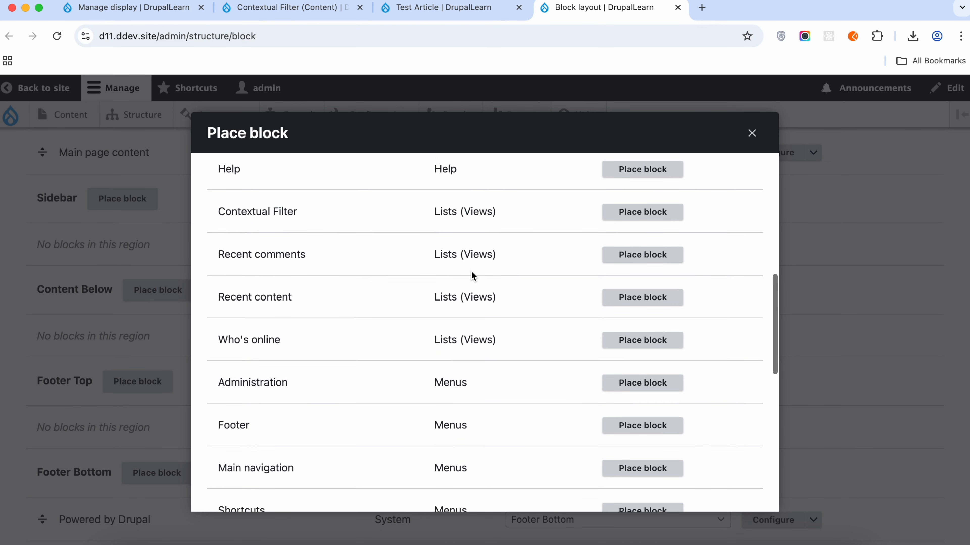
pyautogui.scroll(-5, 471, 271)
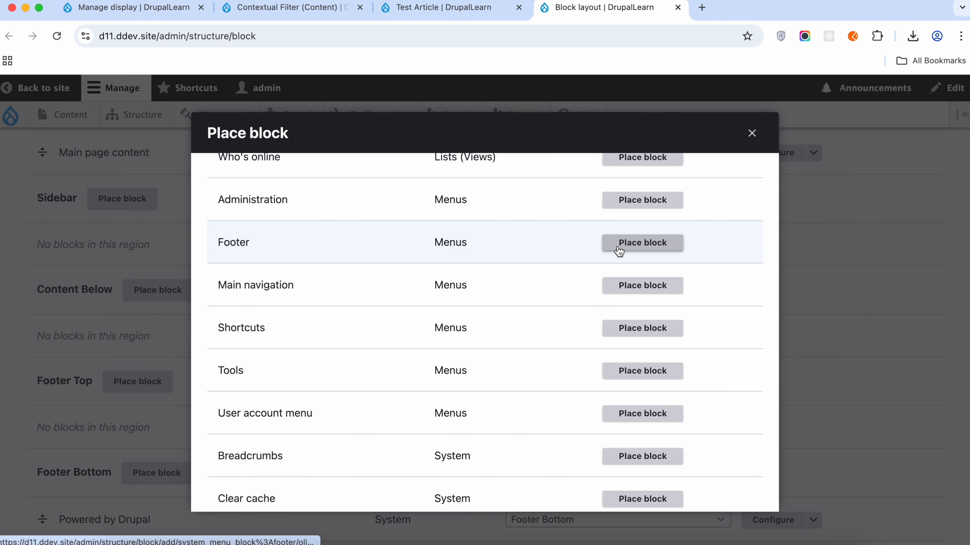
pyautogui.scroll(-8, 509, 295)
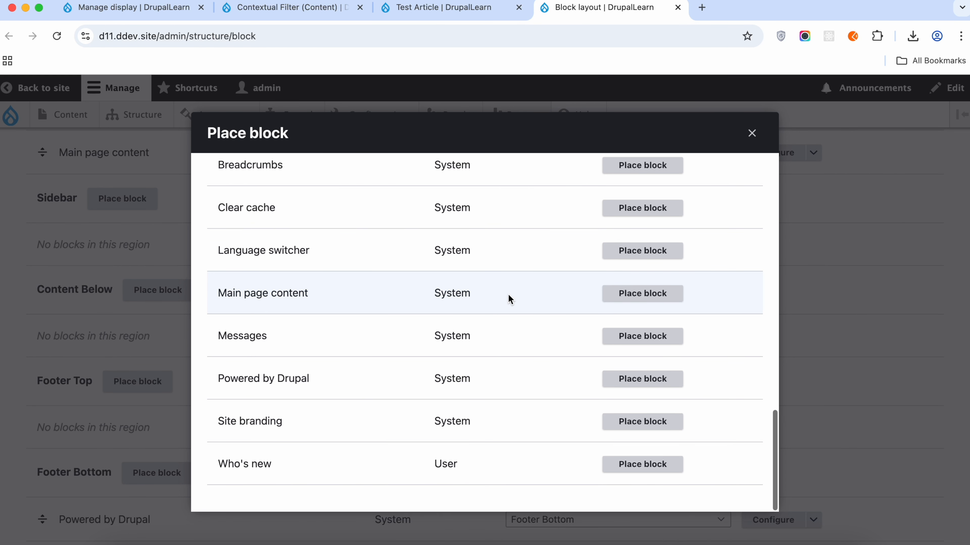
pyautogui.scroll(15, 508, 297)
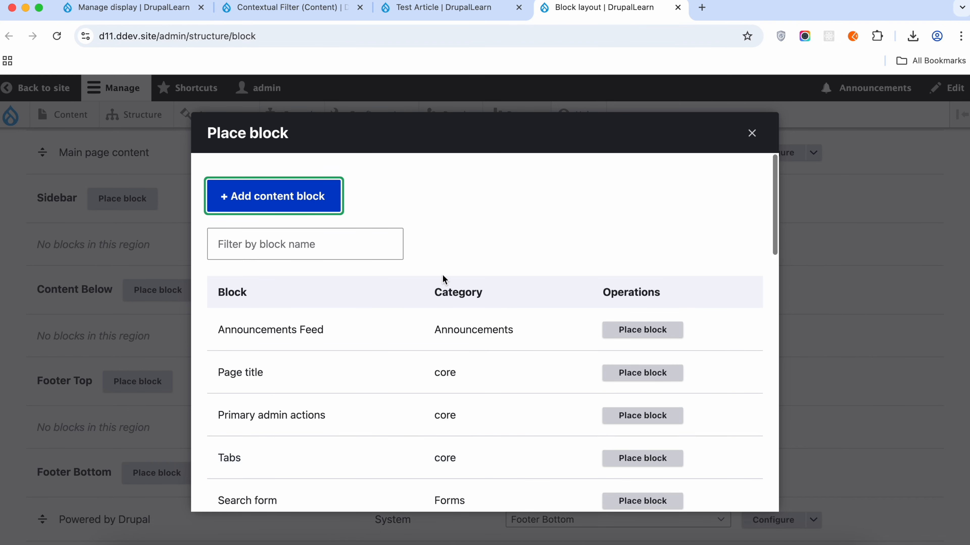
# - Filter the available blocks by "co", place the Contextual Filter block in the Sidebar region and save it
pyautogui.click(332, 239)
pyautogui.write('co')
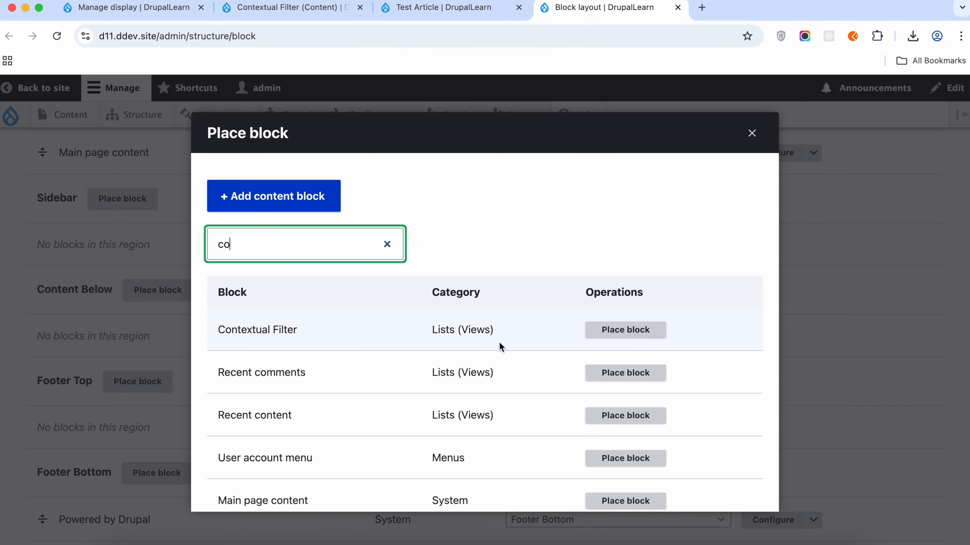
pyautogui.click(624, 330)
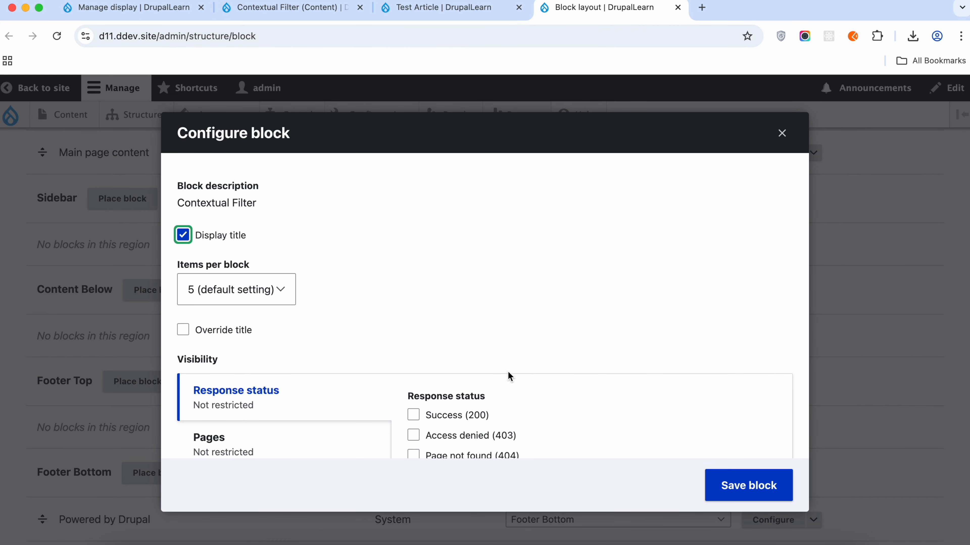
pyautogui.scroll(-5, 508, 376)
pyautogui.scroll(-3, 509, 376)
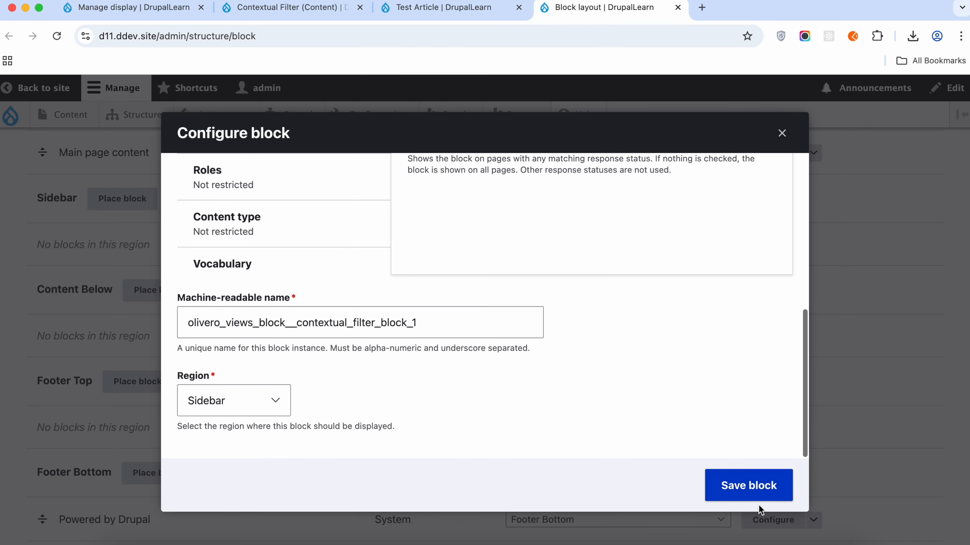
pyautogui.click(745, 488)
pyautogui.scroll(-4, 311, 447)
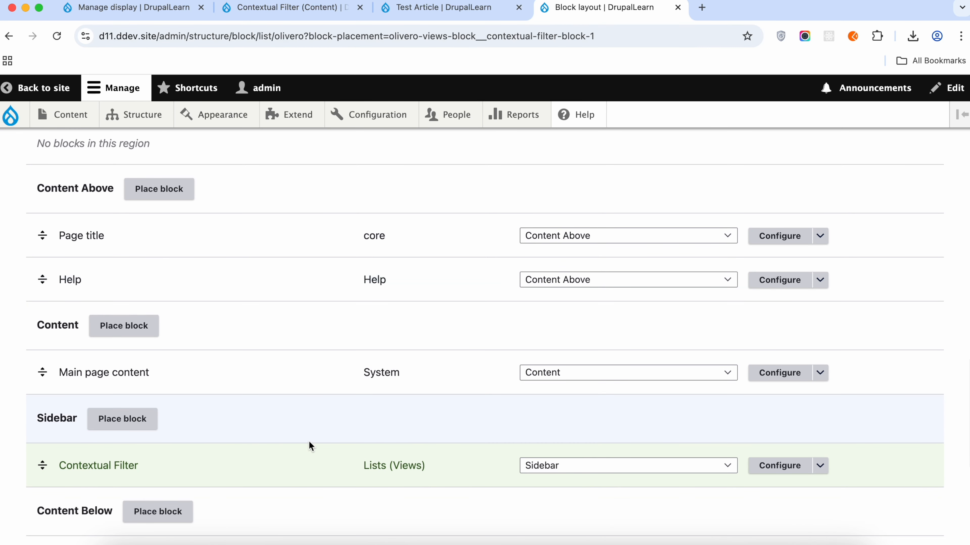
pyautogui.scroll(-4, 311, 447)
pyautogui.scroll(-5, 311, 447)
pyautogui.click(96, 465)
# - Check how the Contextual Filter block displays in the sidebar of the Test Article page
pyautogui.click(450, 15)
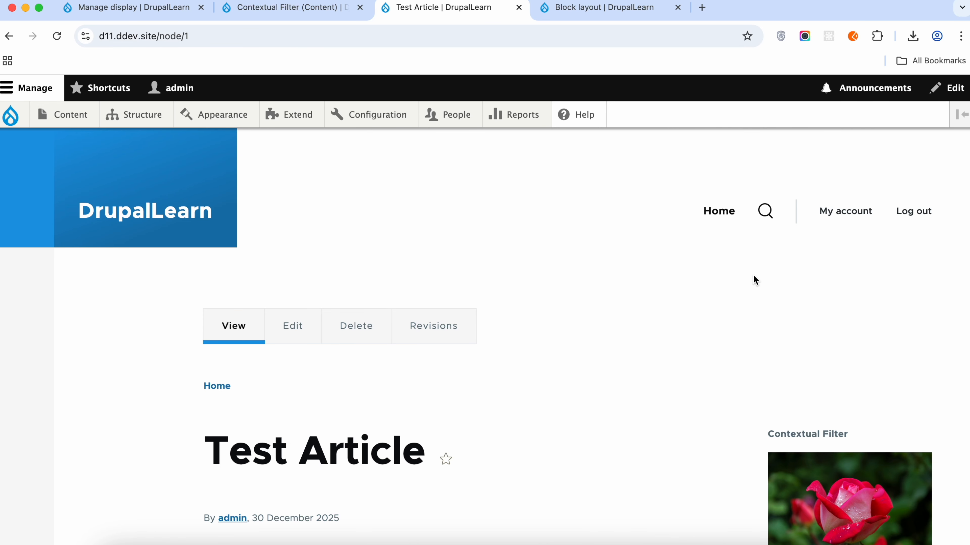
pyautogui.scroll(-20, 752, 274)
pyautogui.scroll(20, 753, 275)
pyautogui.moveTo(886, 223)
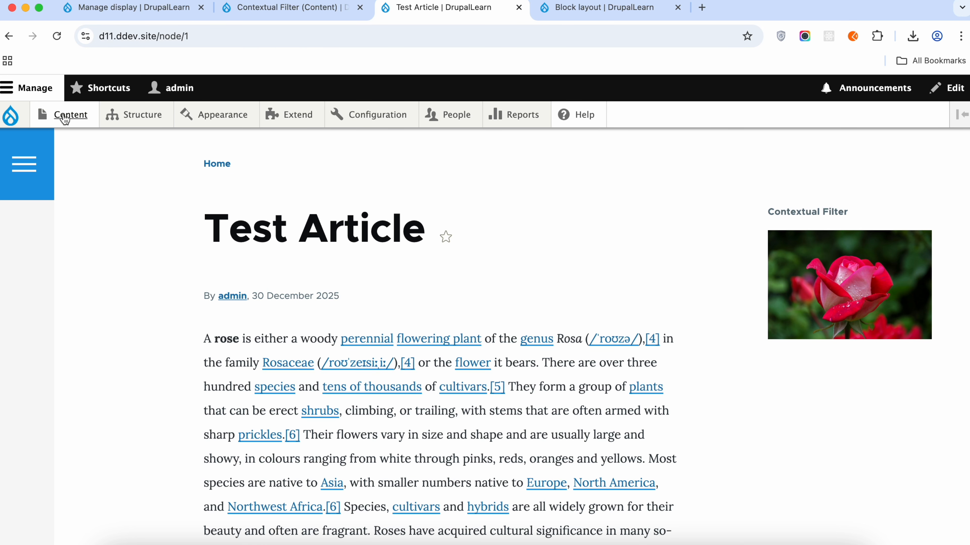
# - Open a new Article form in a separate tab, enter the title "Test Article Sunflower" and start the body with "Sun"
pyautogui.moveTo(59, 117)
pyautogui.moveTo(78, 142)
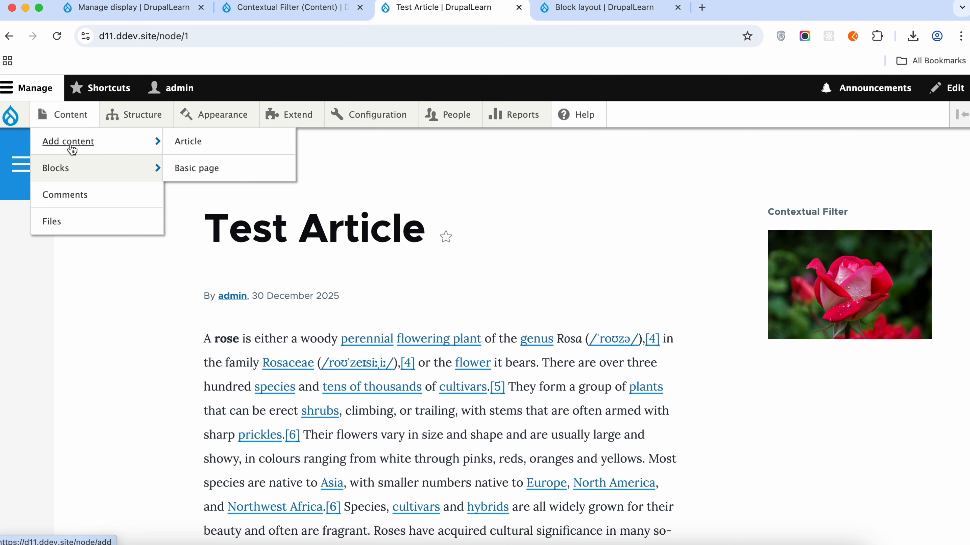
pyautogui.rightClick(196, 150)
pyautogui.click(216, 150)
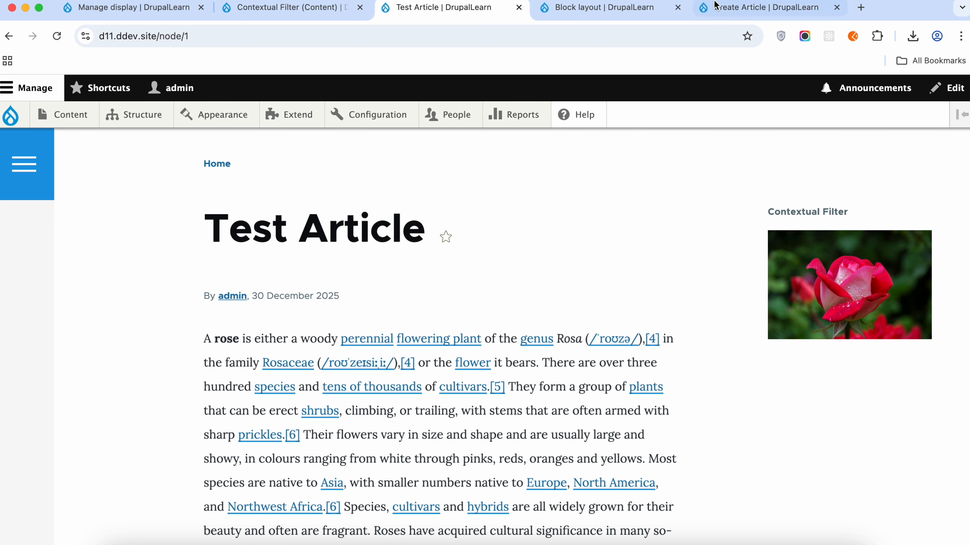
pyautogui.click(704, 3)
pyautogui.click(109, 262)
pyautogui.write('Test Art')
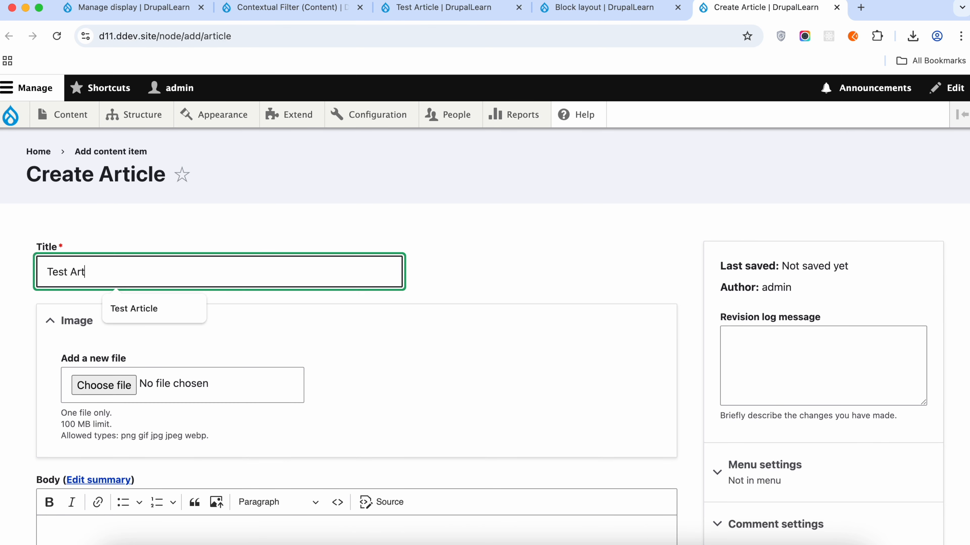
pyautogui.write('icle Sunflow')
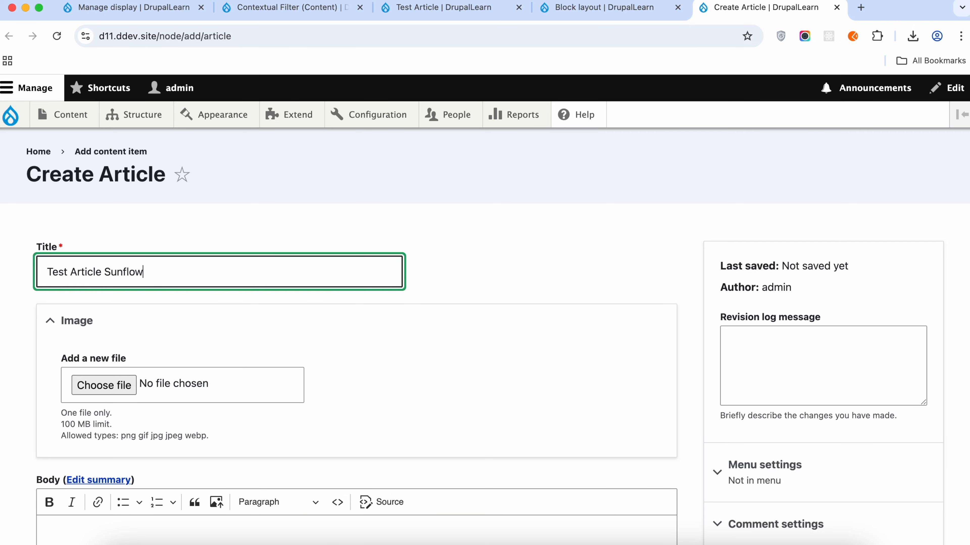
pyautogui.scroll(-9, 396, 281)
pyautogui.click(215, 258)
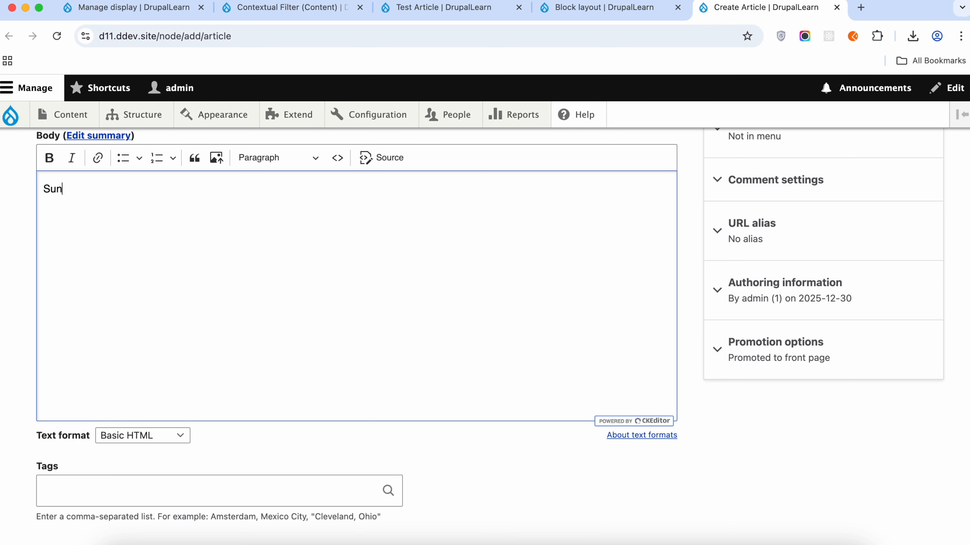
# - Search Google for "sunflower images" in a new tab
pyautogui.click(860, 8)
pyautogui.write('sunflowe')
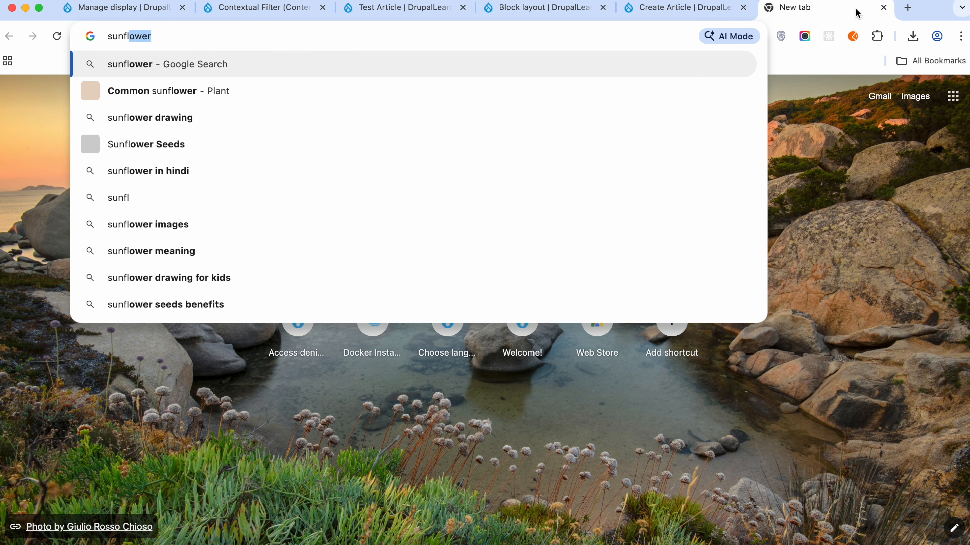
pyautogui.write('r i')
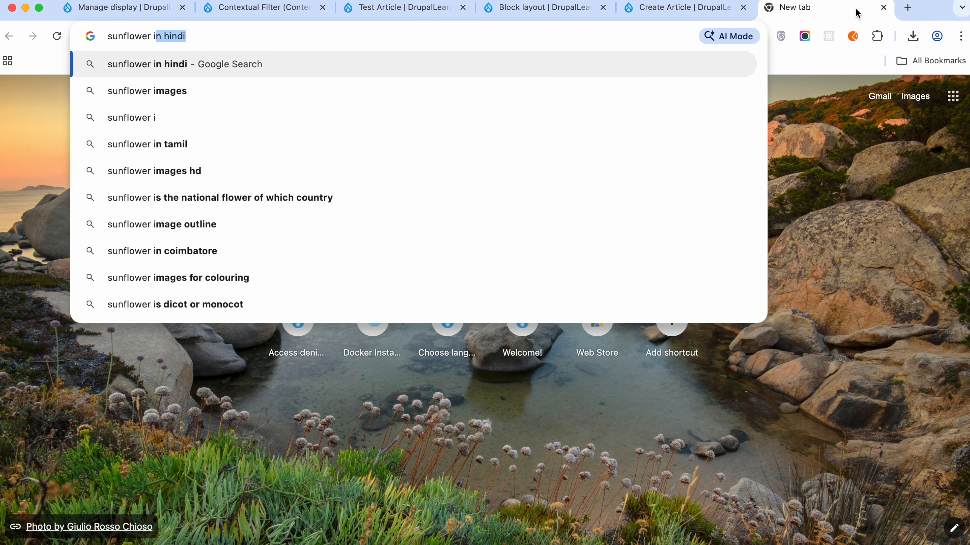
pyautogui.write('mages')
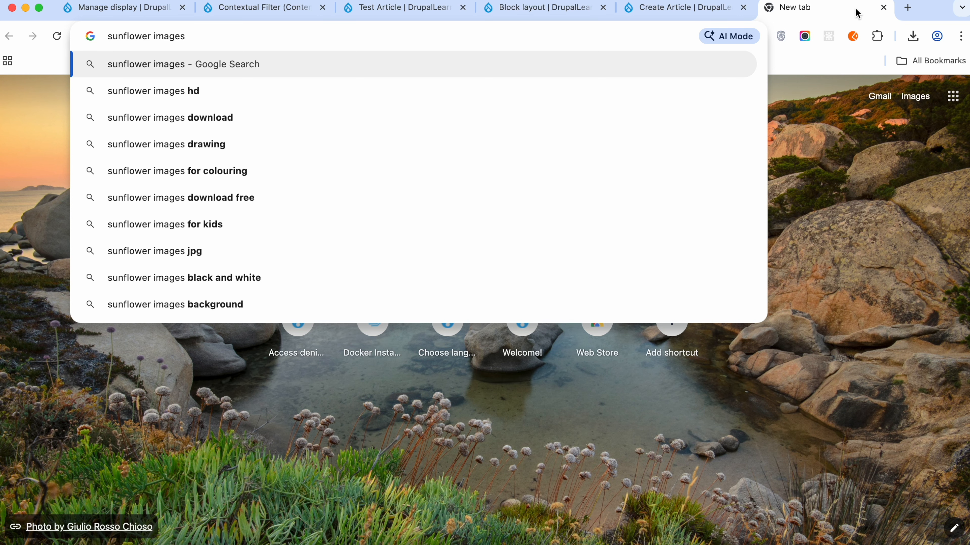
pyautogui.press('Return')
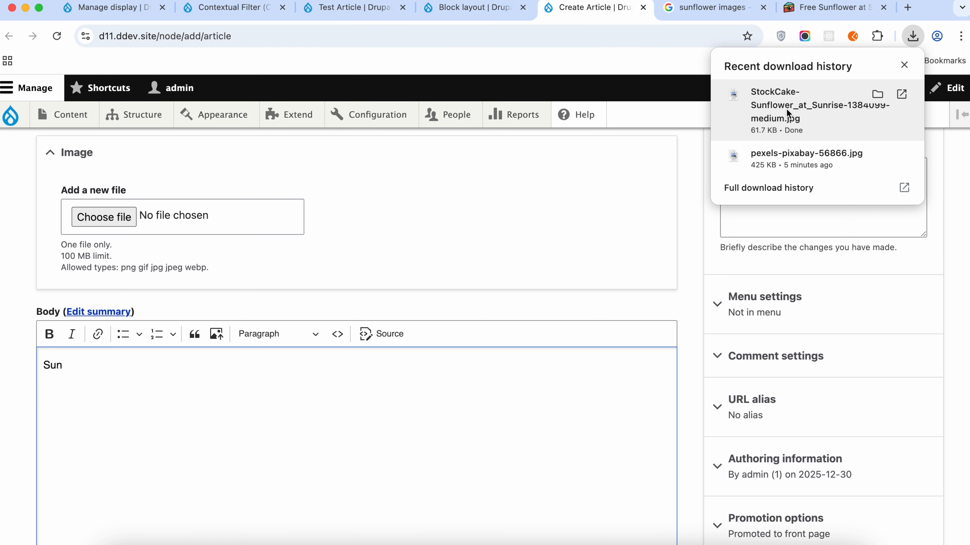
# - Add the downloaded StockCake-Sunflower_at_Sunrise-1384099-medium.jpg as the article's image with the alternative text "Sunflower"
pyautogui.moveTo(786, 109); pyautogui.dragTo(119, 206)
pyautogui.click(144, 229)
pyautogui.write('A')
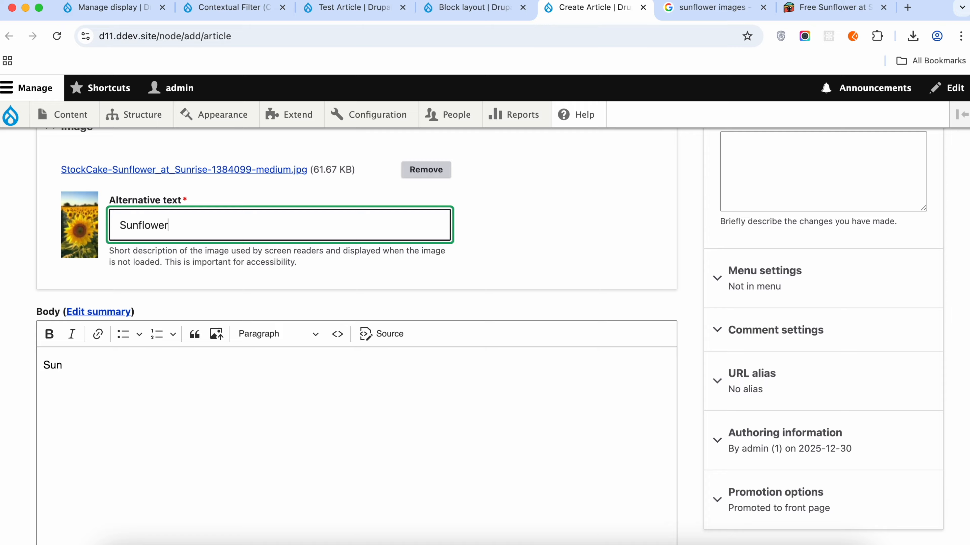
# - Search Google for "sunflower" across all results and open the Wikipedia article on the common sunflower
pyautogui.click(717, 8)
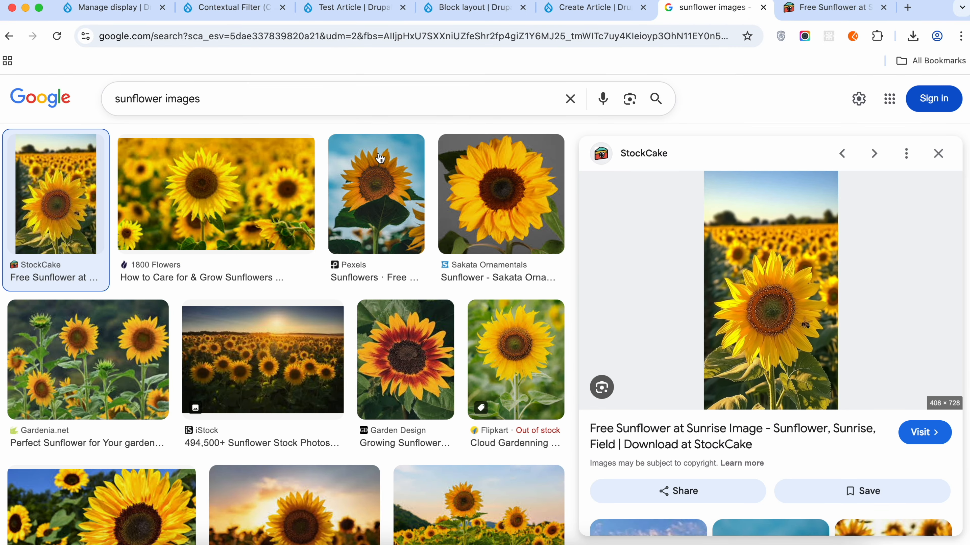
pyautogui.doubleClick(163, 98)
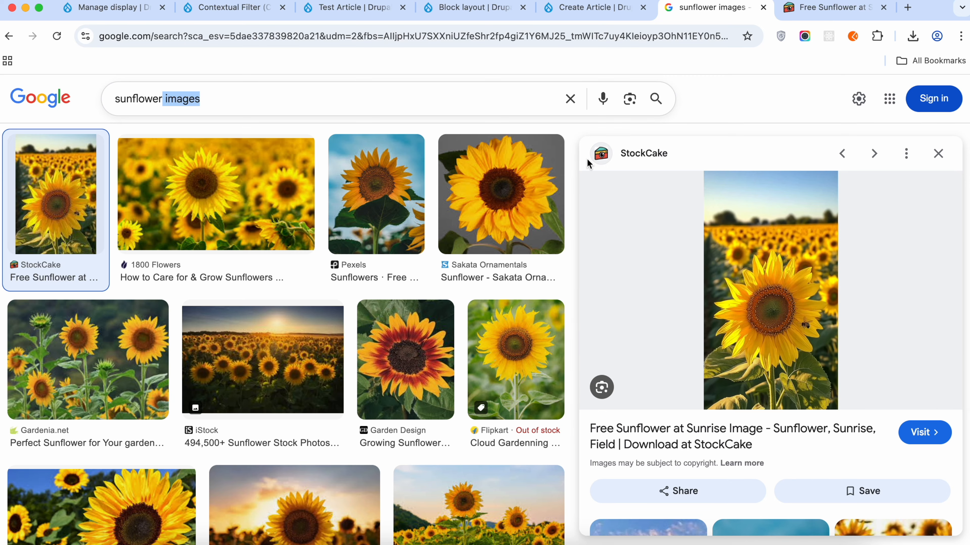
pyautogui.press('BackSpace')
pyautogui.press('Return')
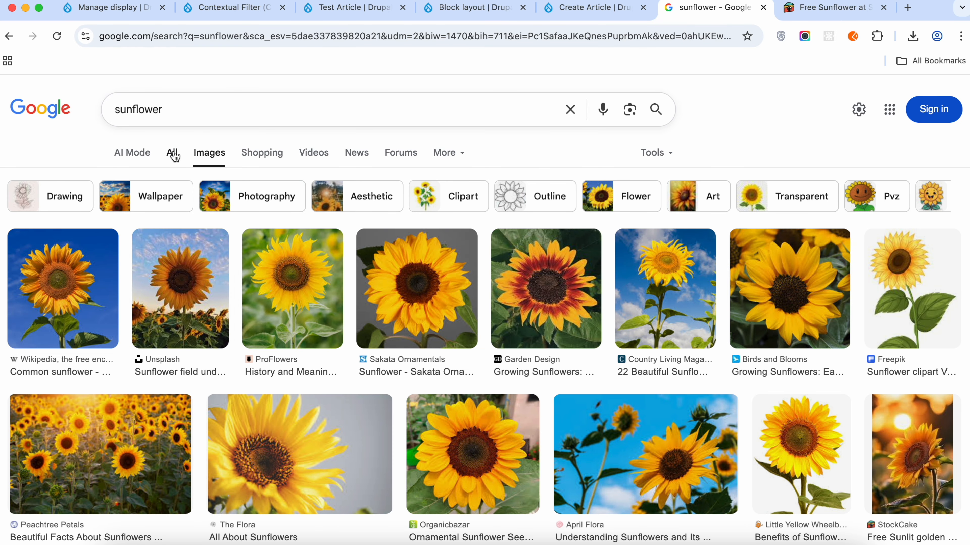
pyautogui.click(172, 153)
pyautogui.scroll(-6, 386, 320)
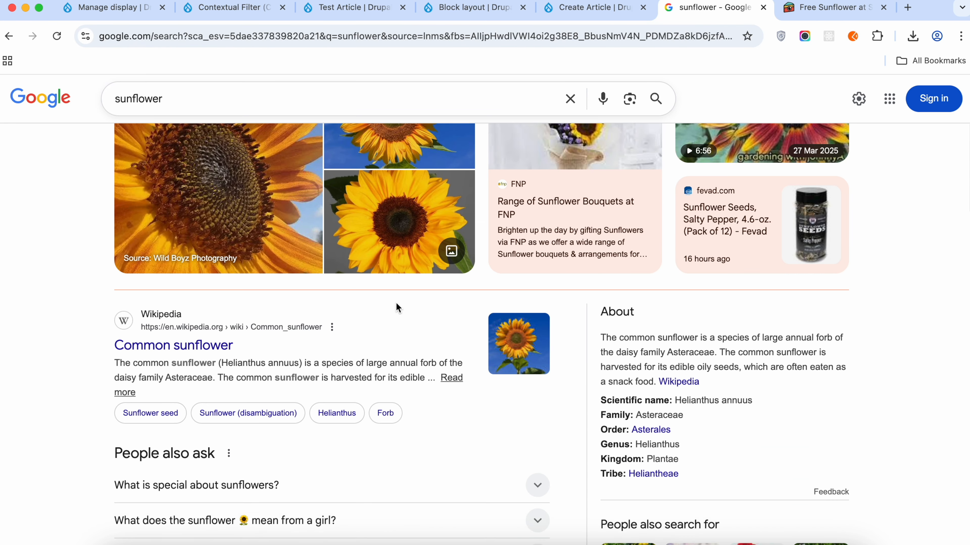
pyautogui.moveTo(663, 361); pyautogui.dragTo(669, 379)
pyautogui.click(667, 382)
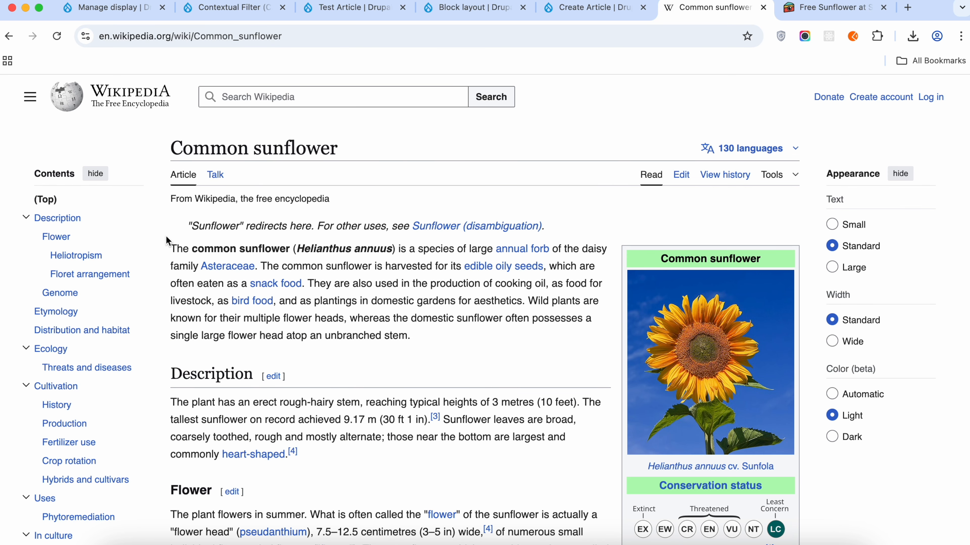
# - Copy the introductory paragraph of the Common sunflower article and paste it as the new article's body, replacing "Sun"
pyautogui.moveTo(168, 244); pyautogui.dragTo(421, 358)
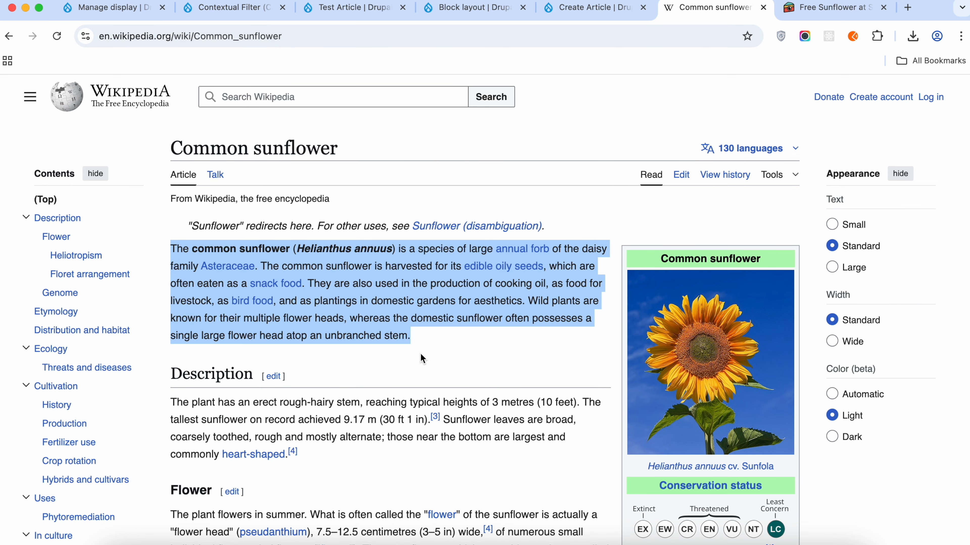
pyautogui.rightClick(396, 272)
pyautogui.click(444, 304)
pyautogui.click(567, 6)
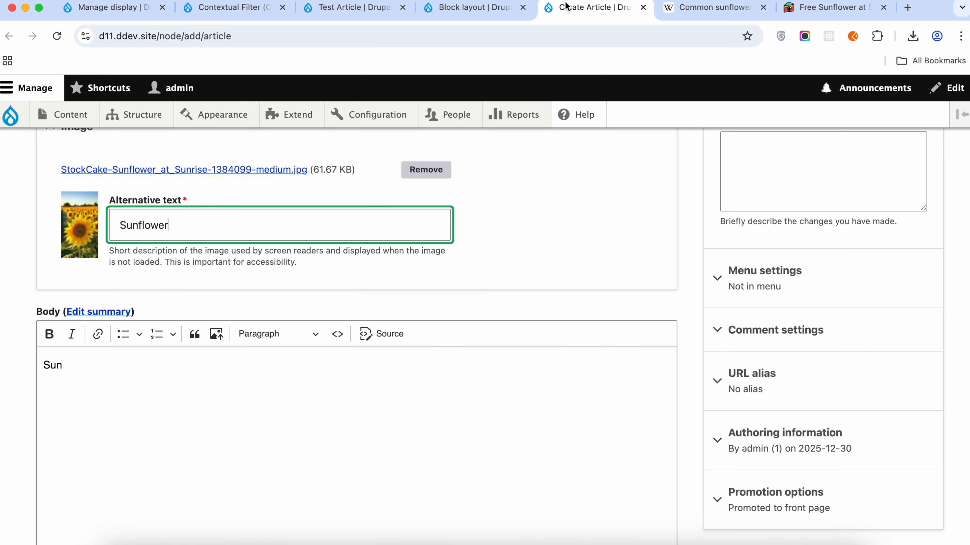
pyautogui.click(87, 424)
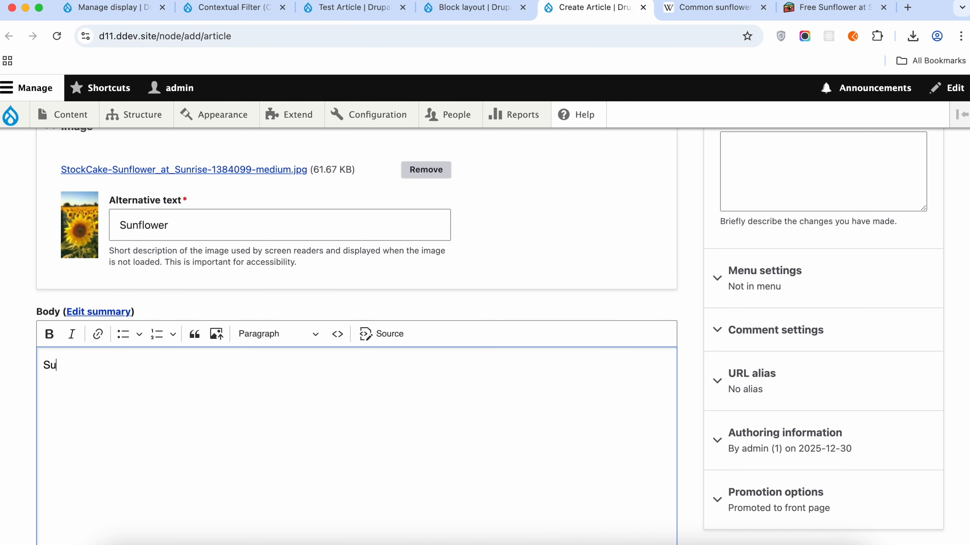
pyautogui.press('super+v')
# - Save the sunflower article as published and dismiss the status message
pyautogui.scroll(-10, 203, 461)
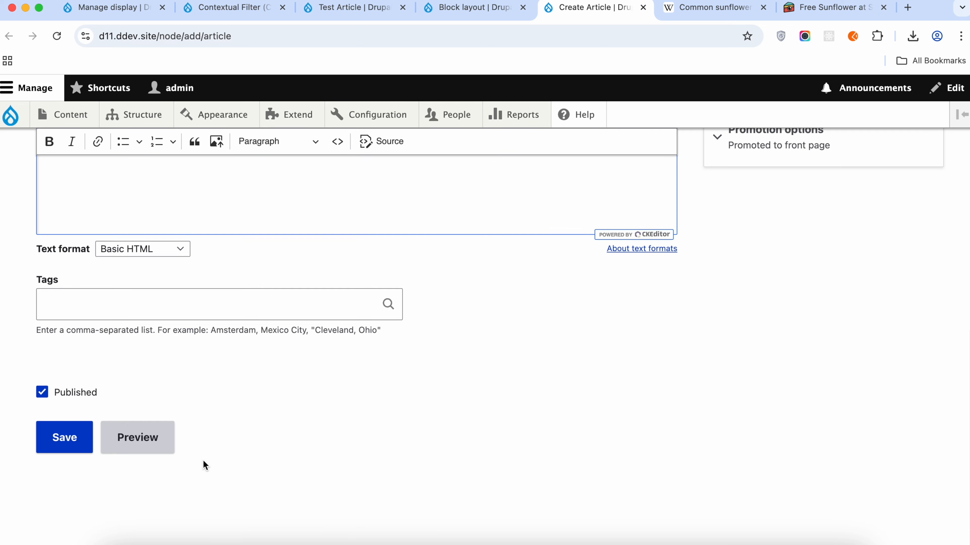
pyautogui.click(57, 456)
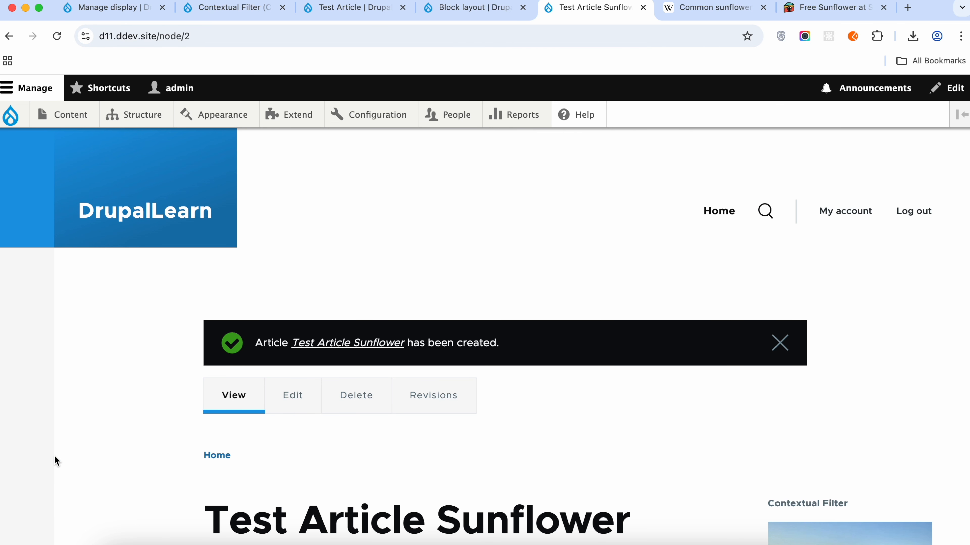
pyautogui.click(779, 343)
# - Review the Test Article Sunflower page, comparing its own image with the images in the Contextual Filter sidebar block
pyautogui.scroll(-10, 563, 316)
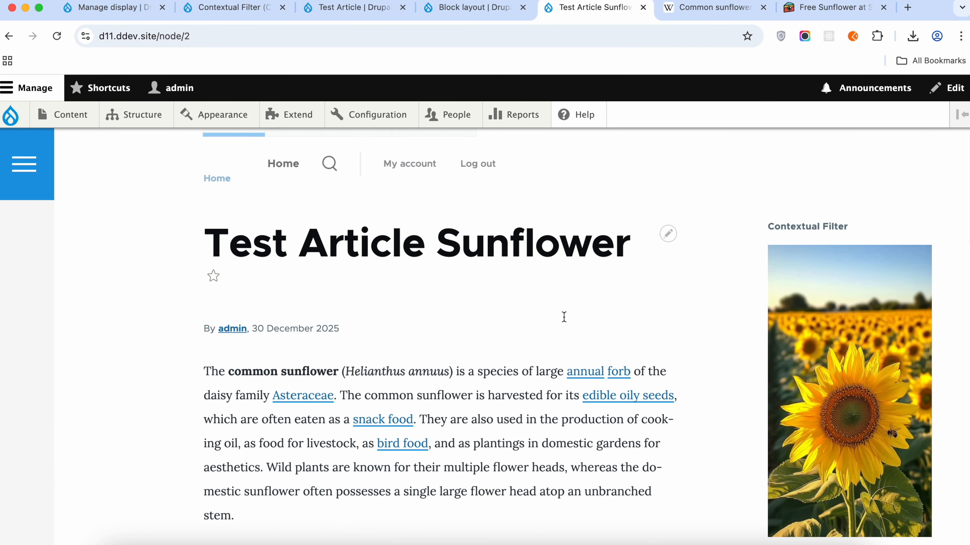
pyautogui.scroll(-8, 564, 316)
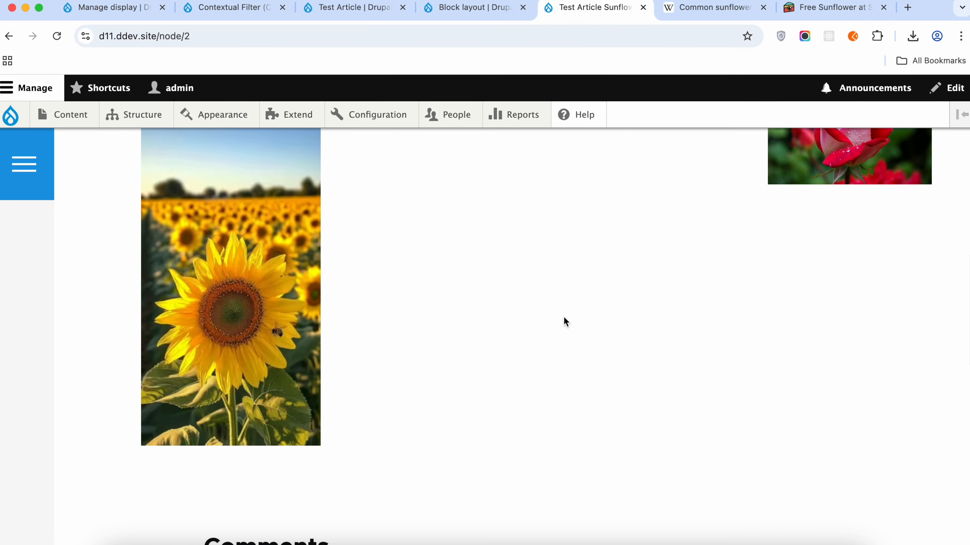
pyautogui.scroll(5, 563, 316)
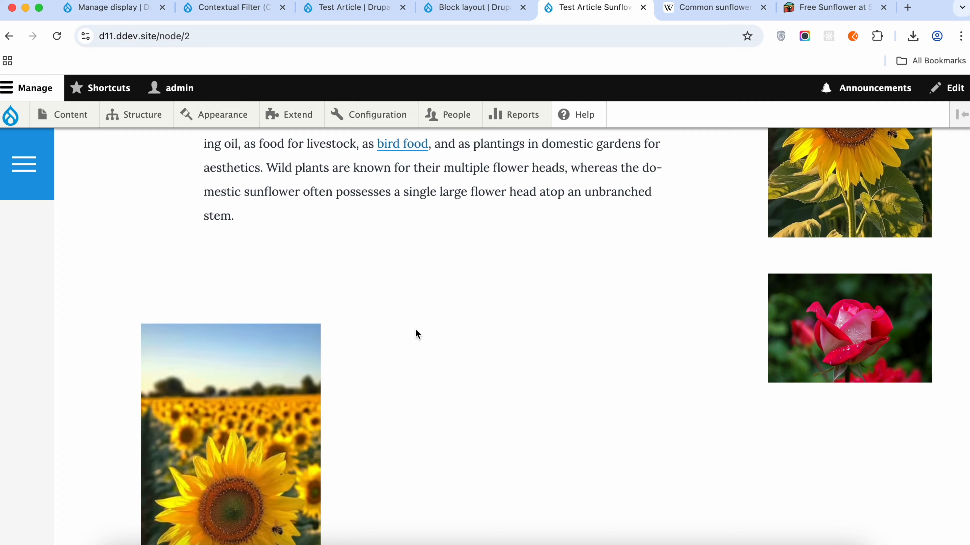
# - Reload the Test Article page and compare its rose image with the images in the Contextual Filter sidebar block
pyautogui.click(347, 11)
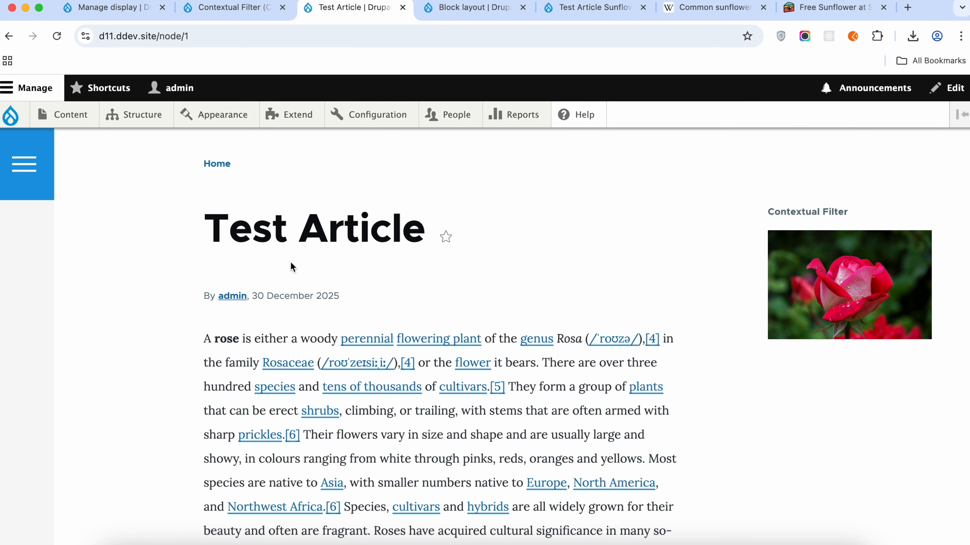
pyautogui.scroll(-8, 336, 284)
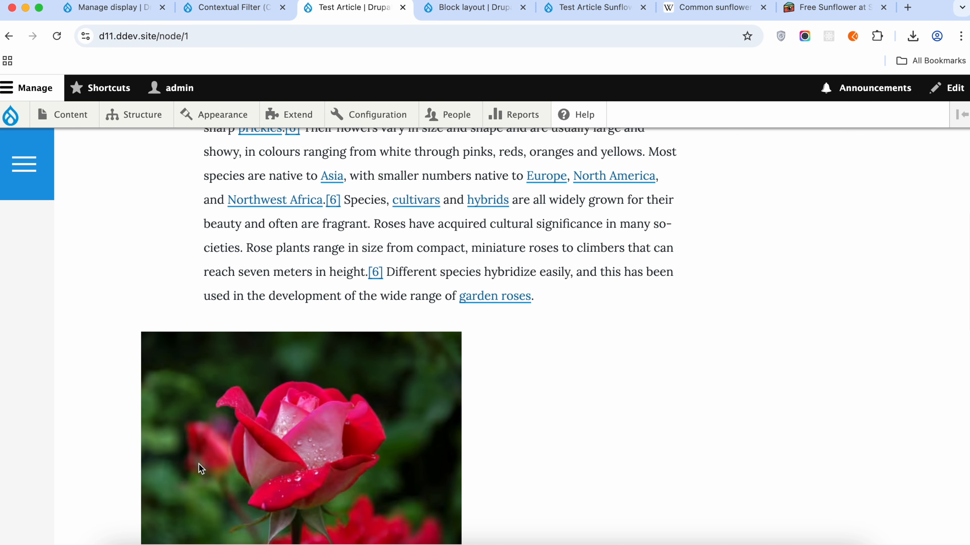
pyautogui.scroll(8, 604, 320)
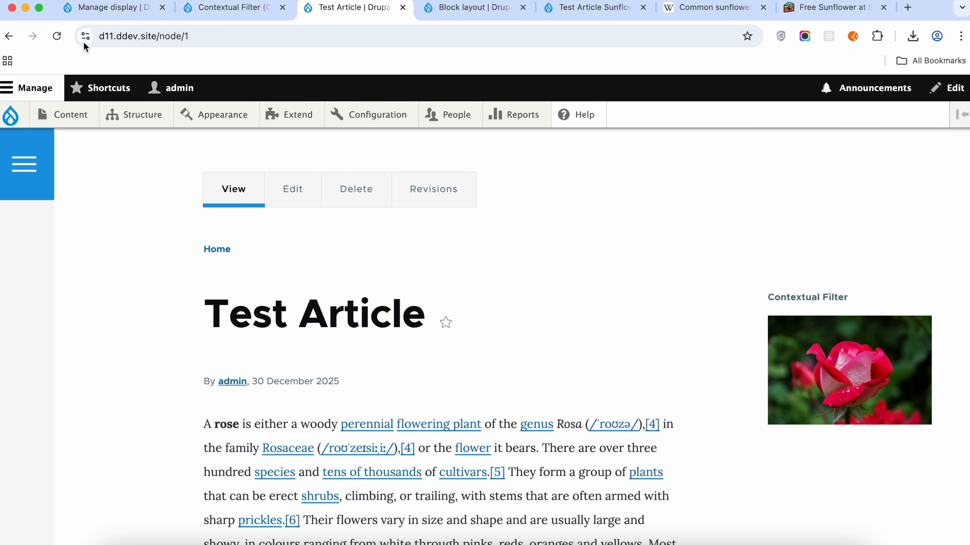
pyautogui.click(58, 37)
pyautogui.scroll(-4, 687, 290)
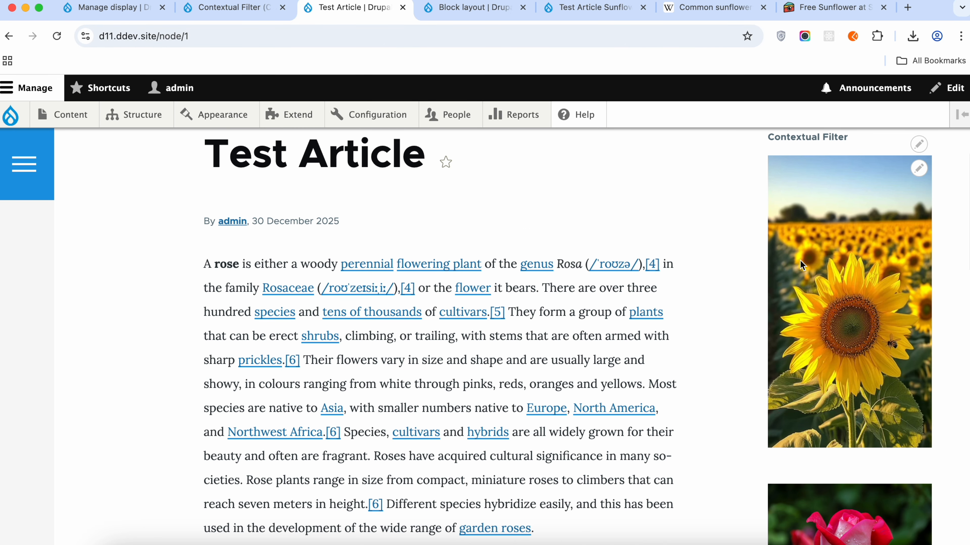
pyautogui.scroll(-8, 888, 346)
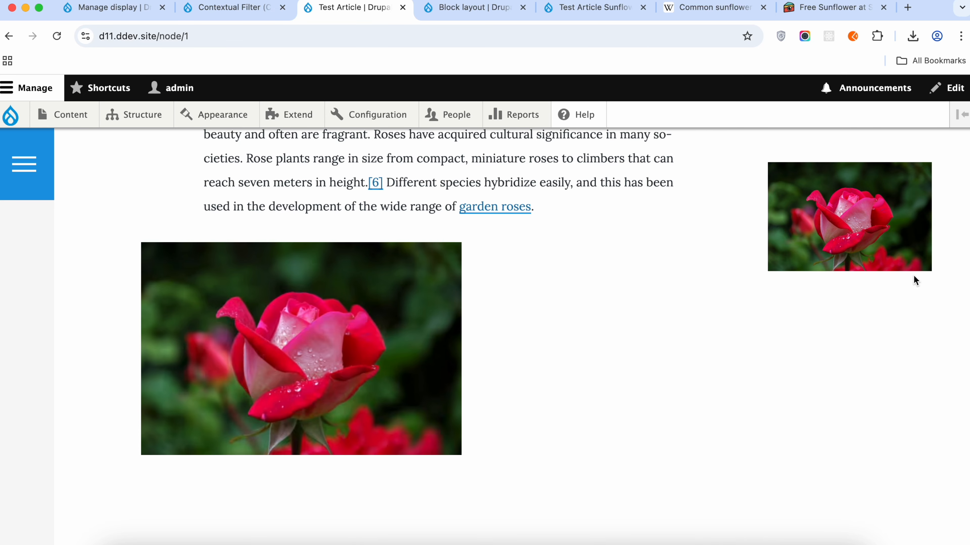
pyautogui.scroll(6, 608, 317)
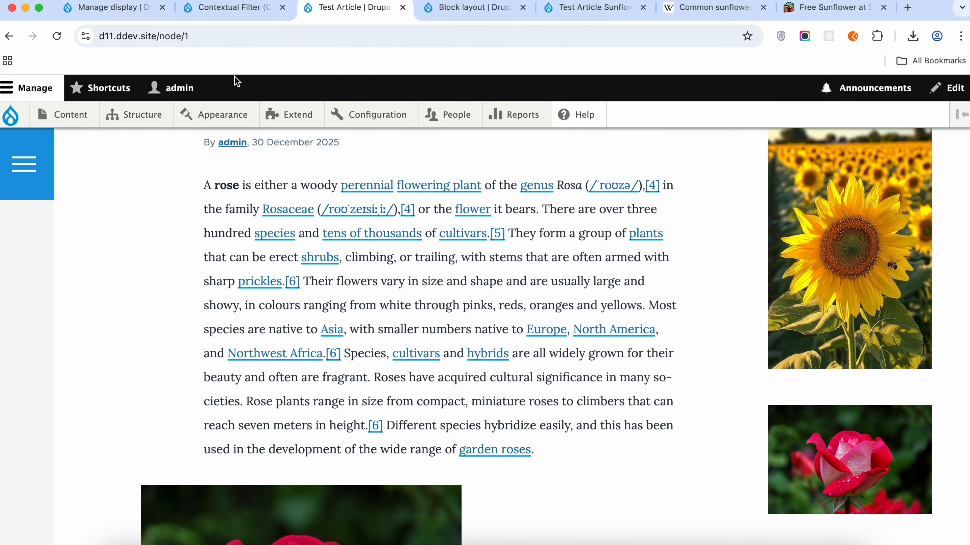
# - Move the Image field into the Disabled section of the Article content type's display settings and save
pyautogui.click(231, 16)
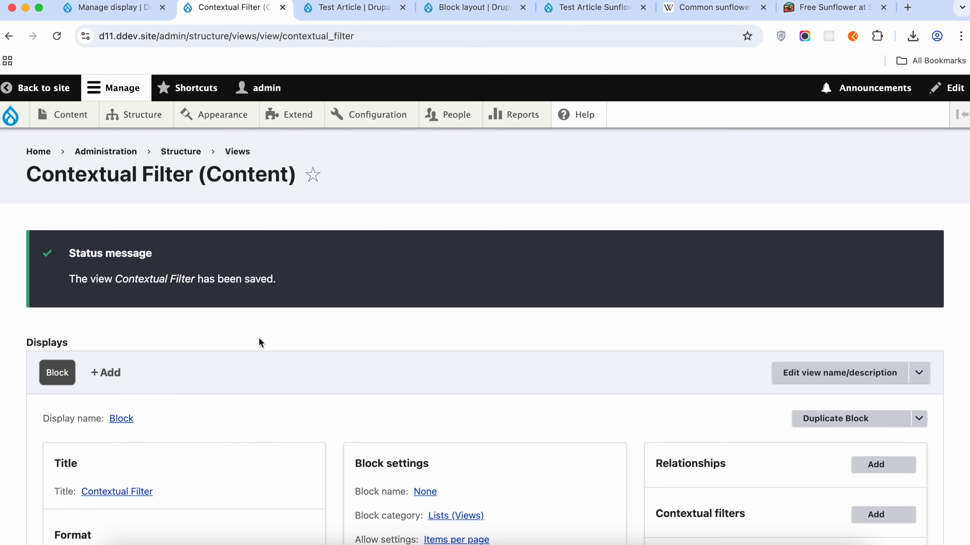
pyautogui.click(331, 16)
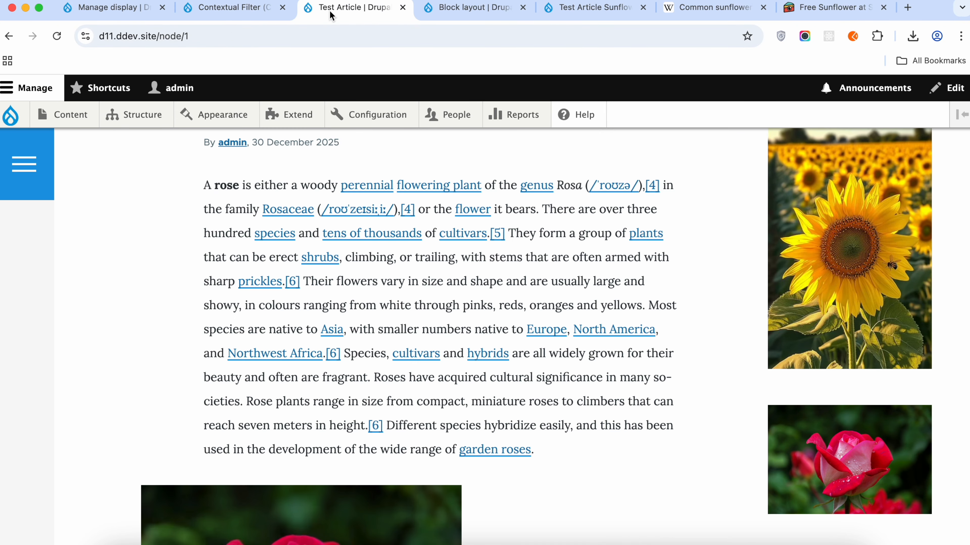
pyautogui.scroll(-6, 224, 373)
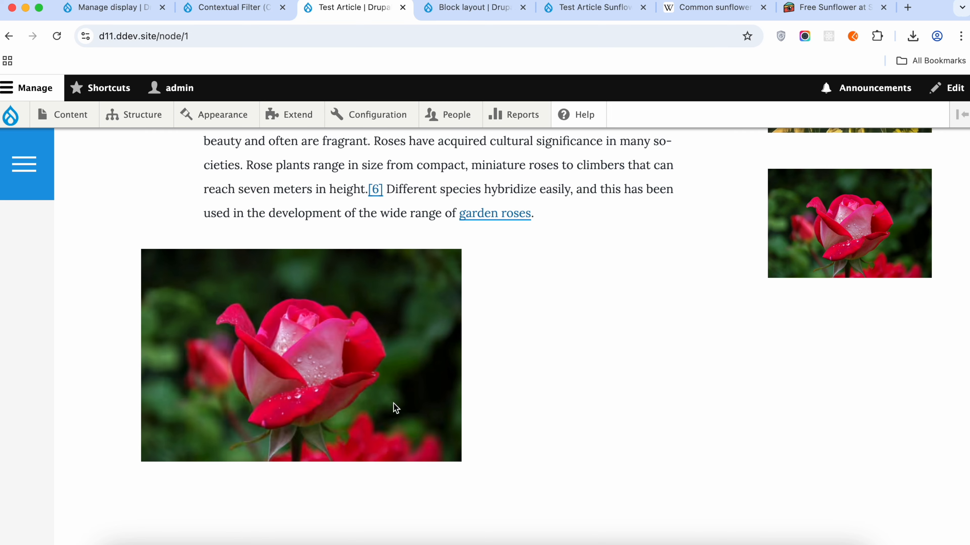
pyautogui.click(155, 17)
pyautogui.scroll(-8, 215, 307)
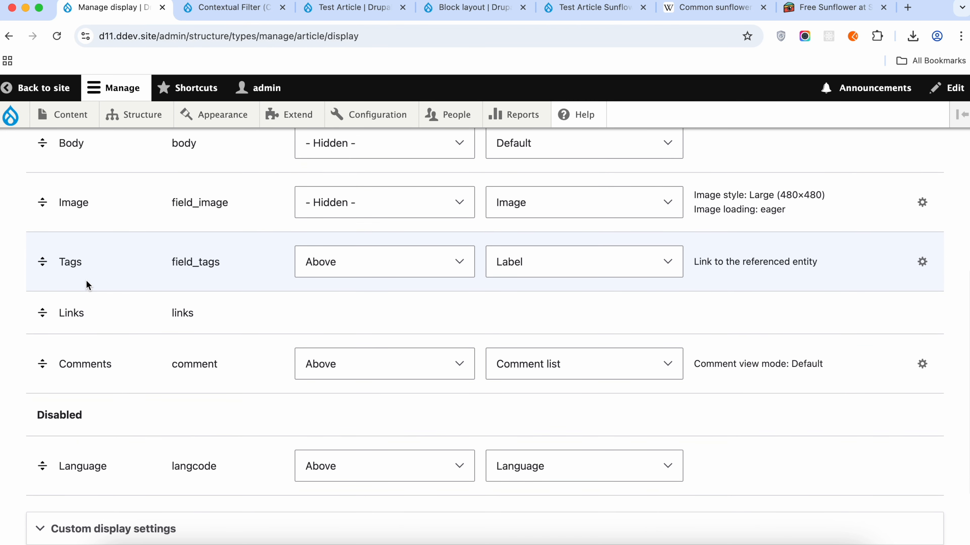
pyautogui.scroll(5, 86, 283)
pyautogui.scroll(-4, 95, 305)
pyautogui.moveTo(40, 275); pyautogui.dragTo(41, 413)
pyautogui.scroll(-5, 41, 413)
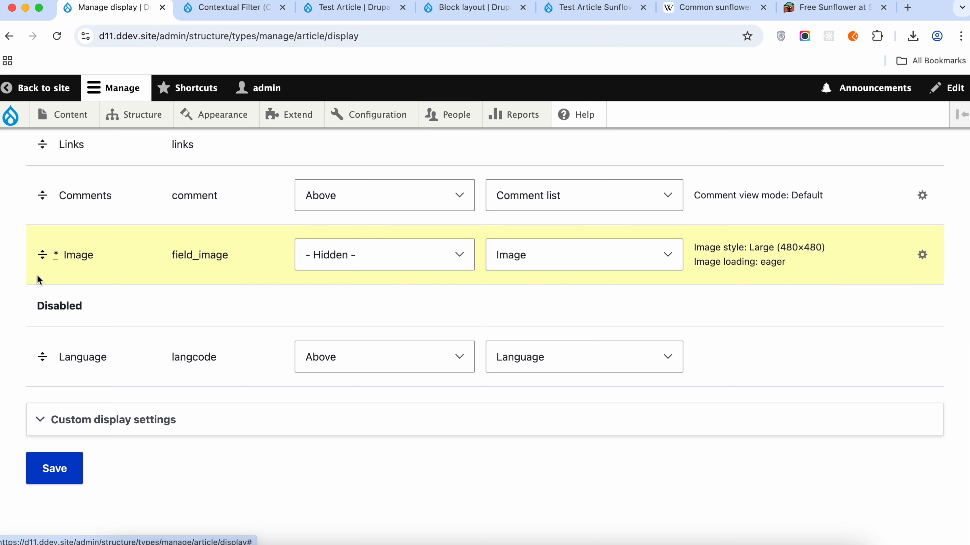
pyautogui.moveTo(39, 256); pyautogui.dragTo(42, 332)
pyautogui.click(52, 468)
# - Reload the Test Article page and check its body and the Contextual Filter sidebar block for the rose image
pyautogui.click(351, 6)
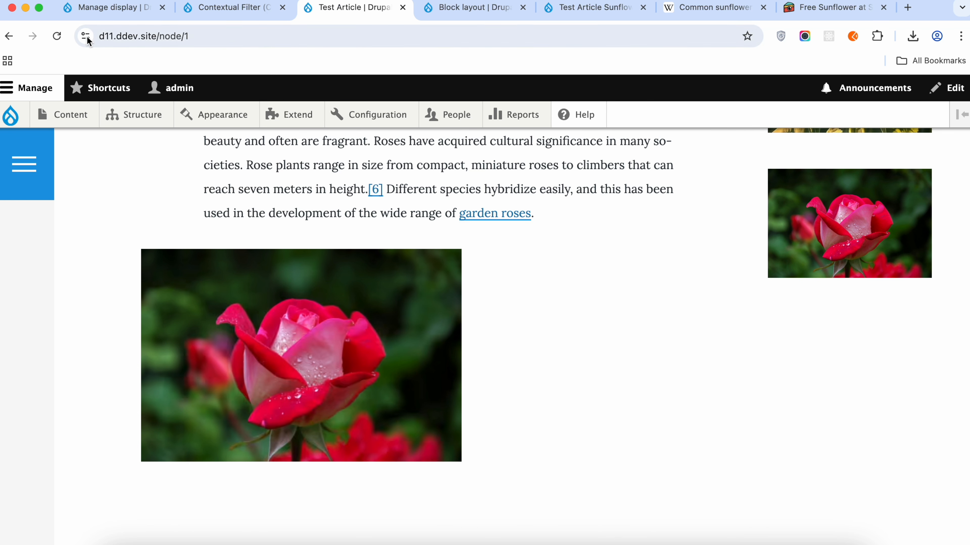
pyautogui.click(62, 34)
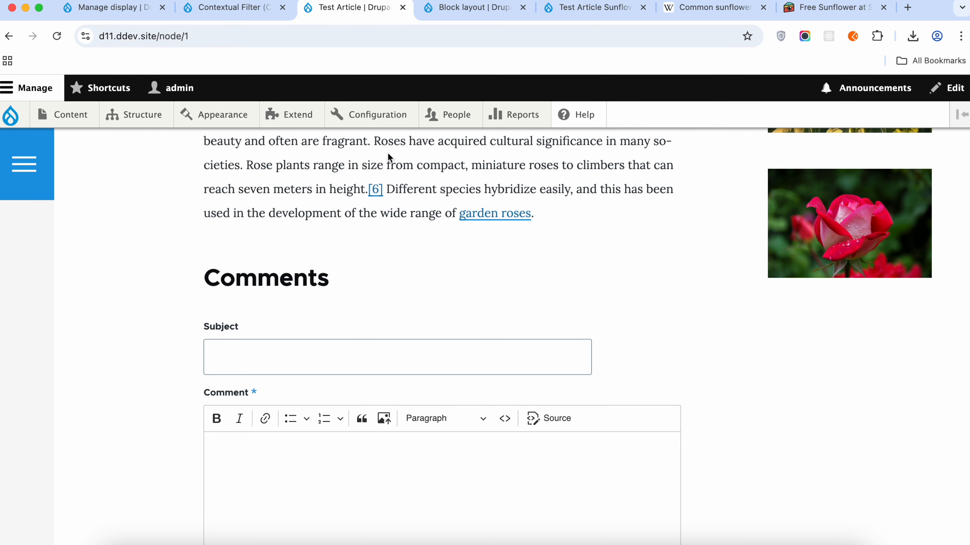
pyautogui.scroll(15, 497, 257)
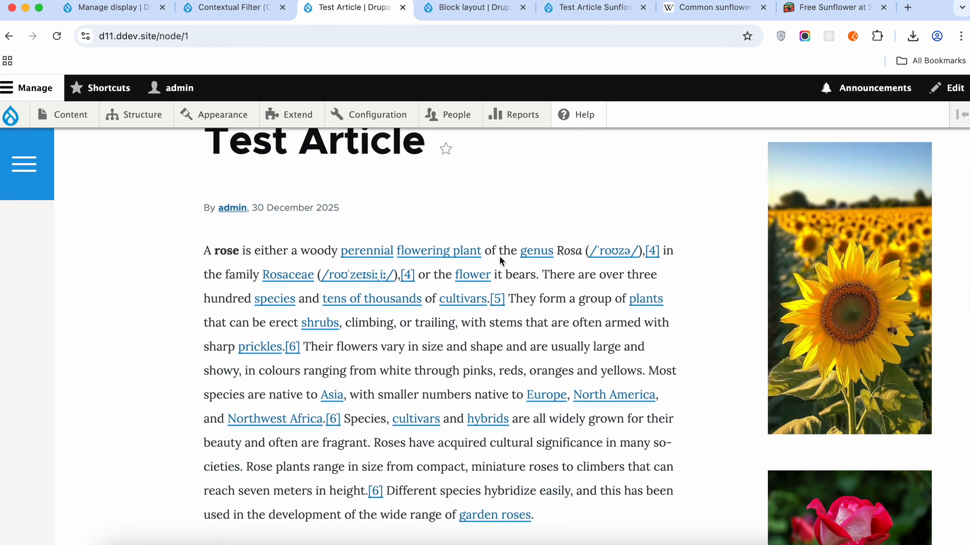
pyautogui.scroll(-10, 543, 182)
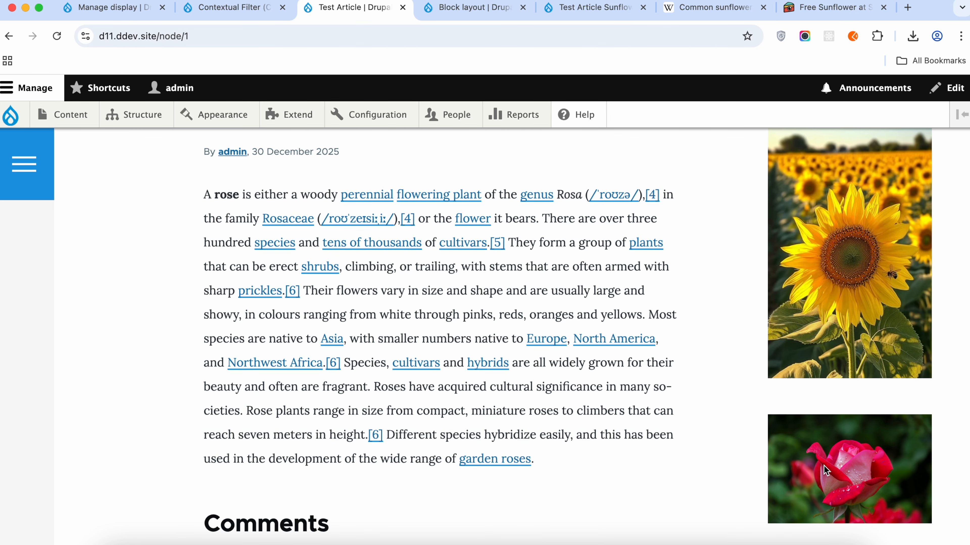
pyautogui.scroll(-5, 851, 380)
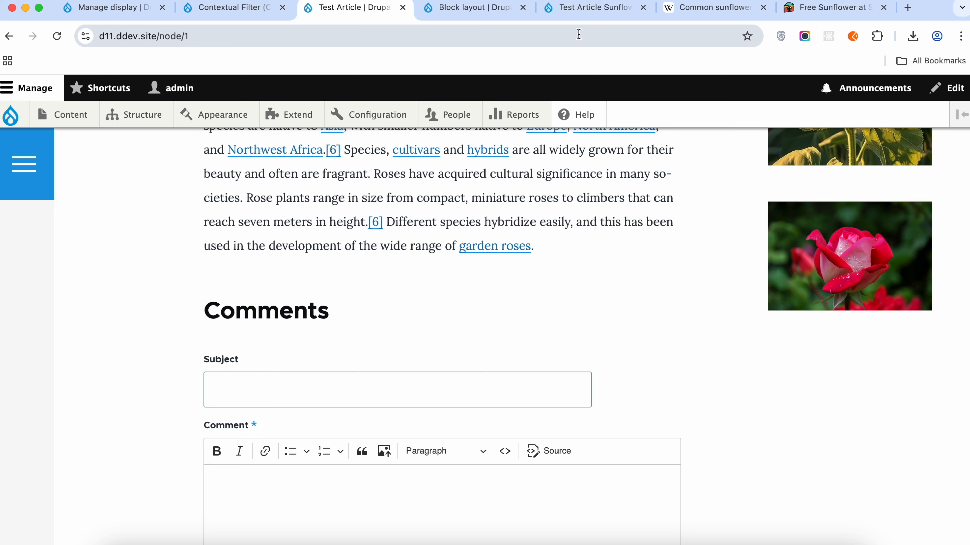
# - Add the ID contextual filter from the Content category to the Contextual Filter view, searching for "id"
pyautogui.click(254, 5)
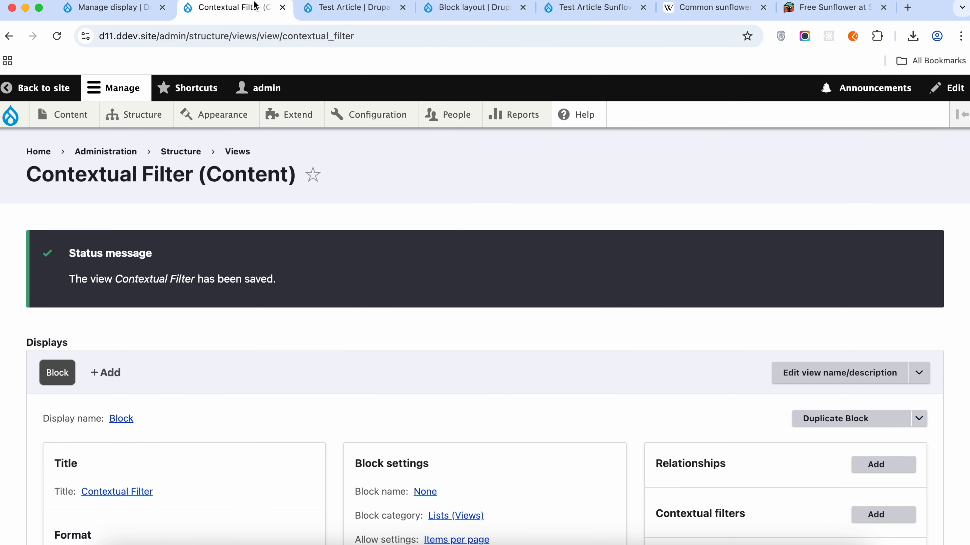
pyautogui.scroll(-10, 464, 234)
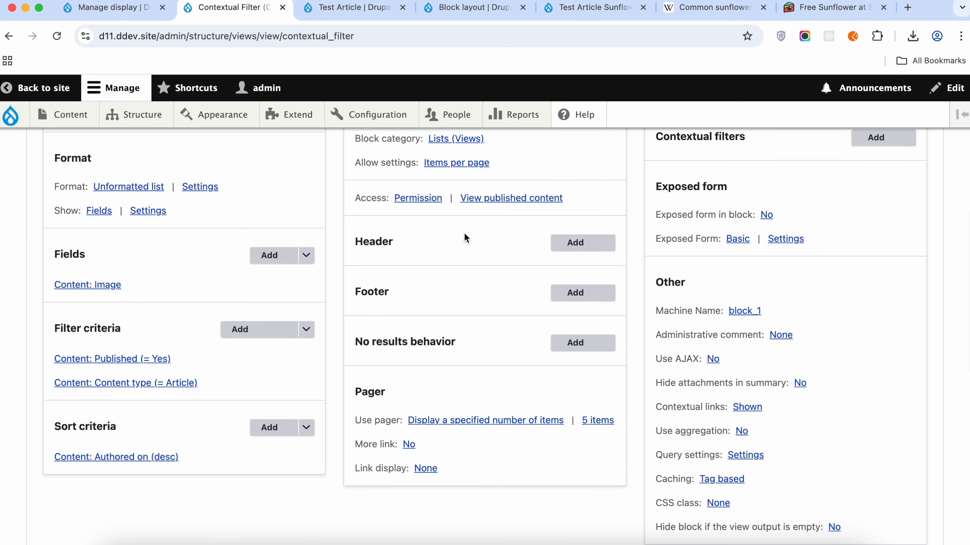
pyautogui.scroll(1, 464, 234)
pyautogui.scroll(5, 464, 234)
pyautogui.scroll(1, 465, 238)
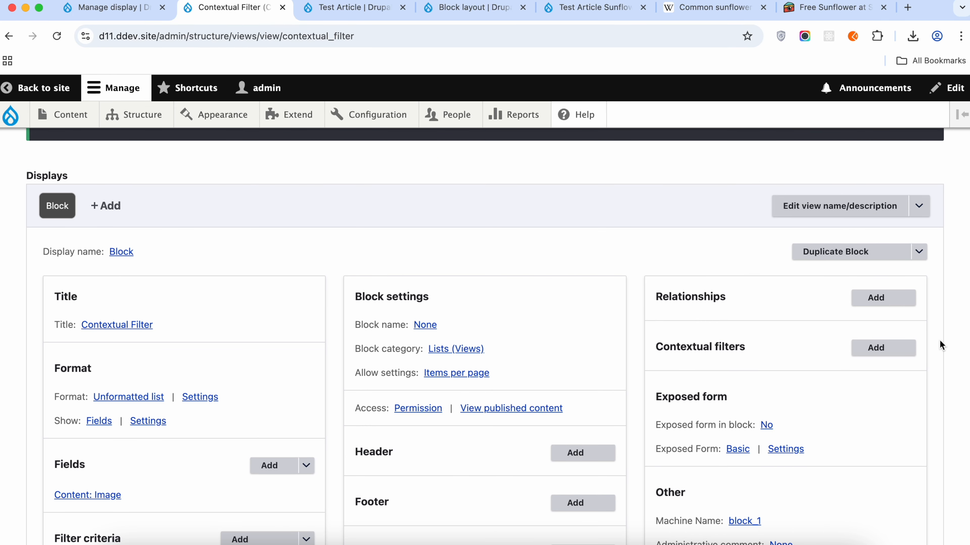
pyautogui.click(870, 348)
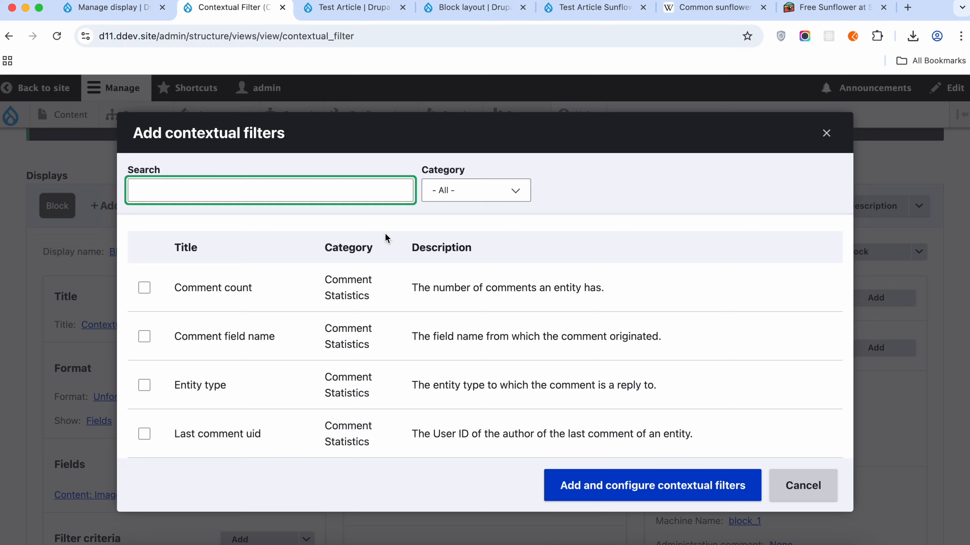
pyautogui.click(312, 180)
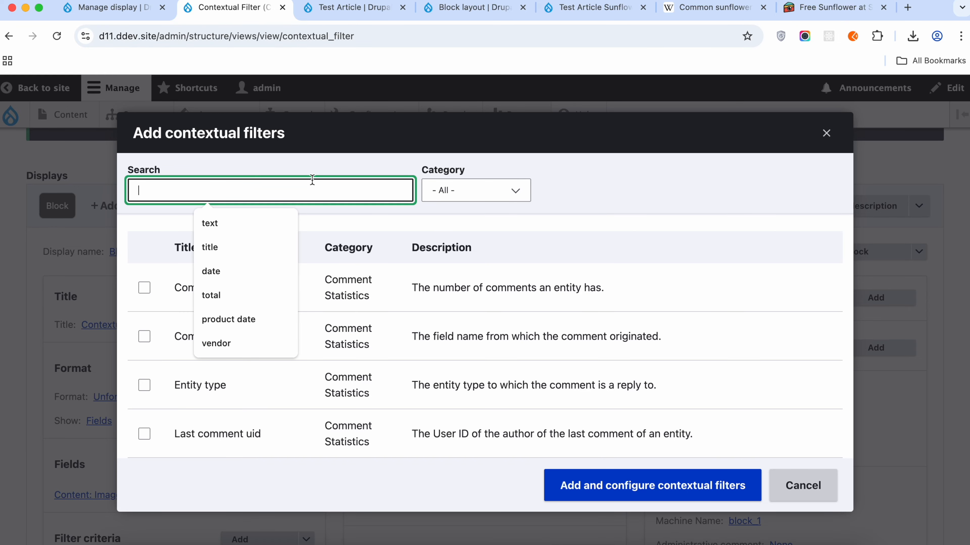
pyautogui.write('id')
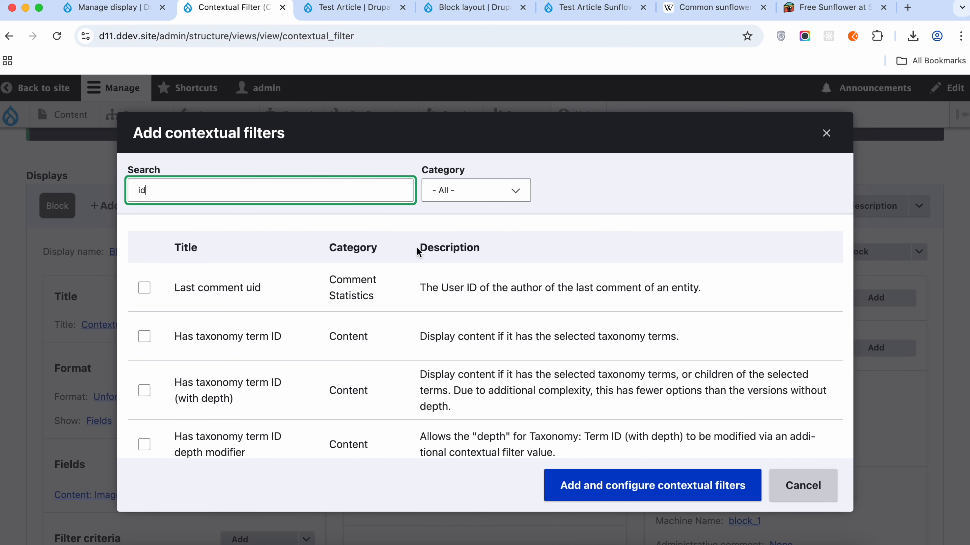
pyautogui.scroll(-5, 346, 370)
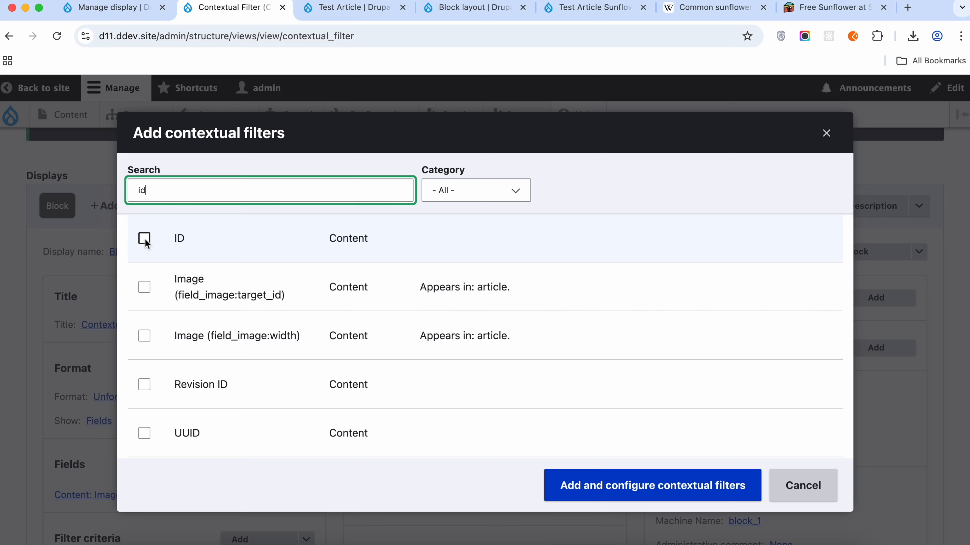
pyautogui.scroll(1, 144, 241)
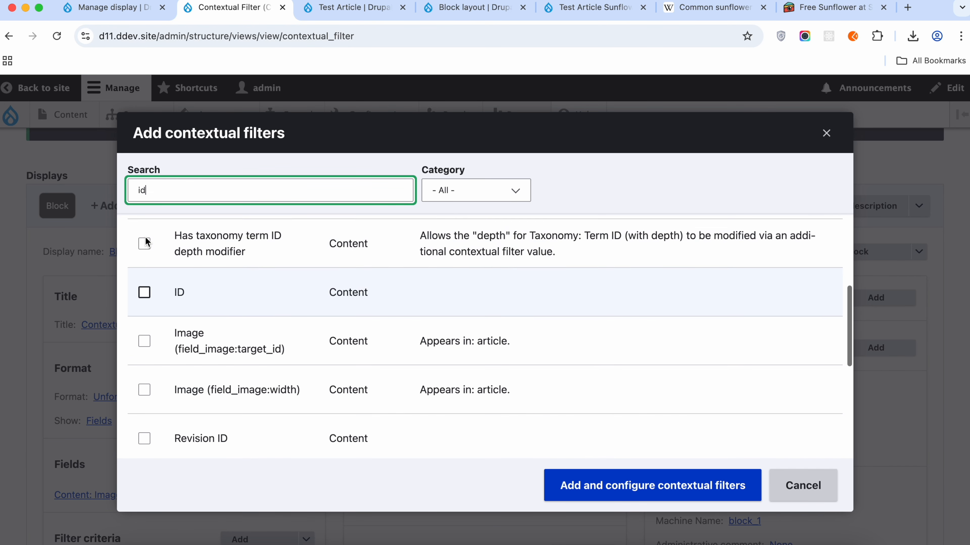
pyautogui.click(144, 292)
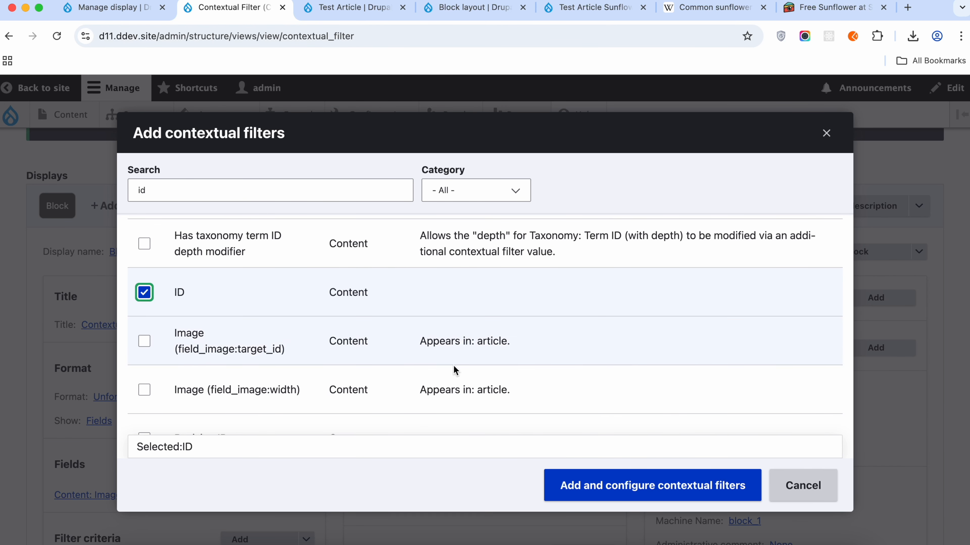
pyautogui.click(654, 490)
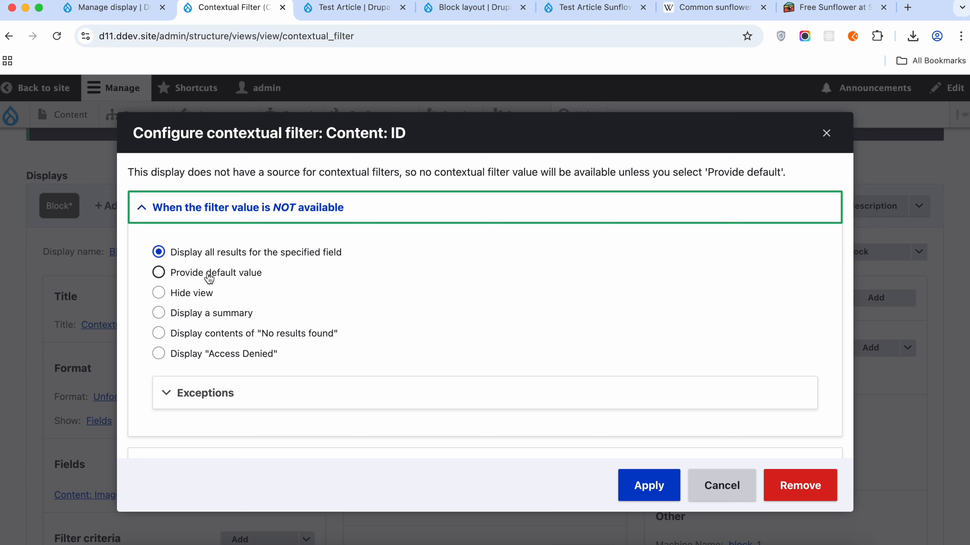
# - Provide Content ID from URL as the Content: ID filter's default value and apply the configuration
pyautogui.click(194, 280)
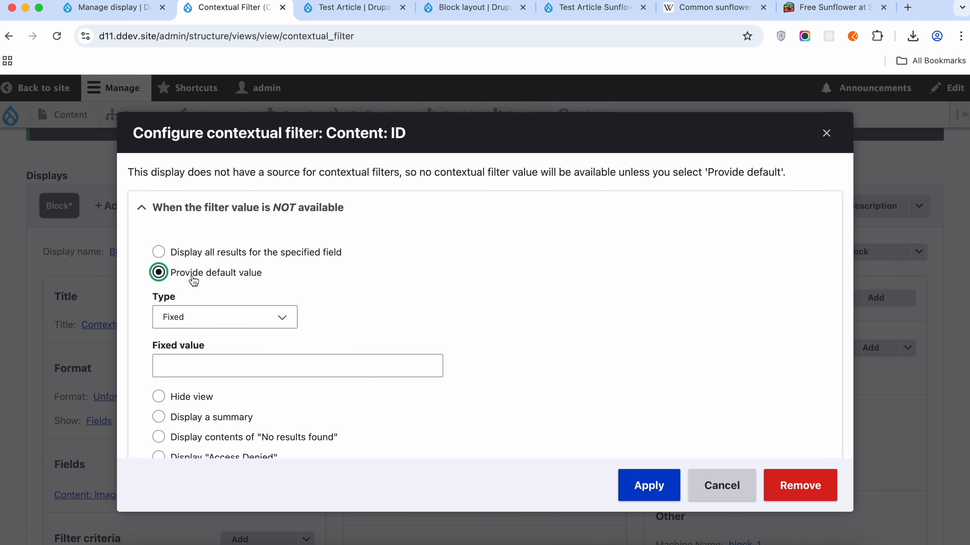
pyautogui.click(249, 318)
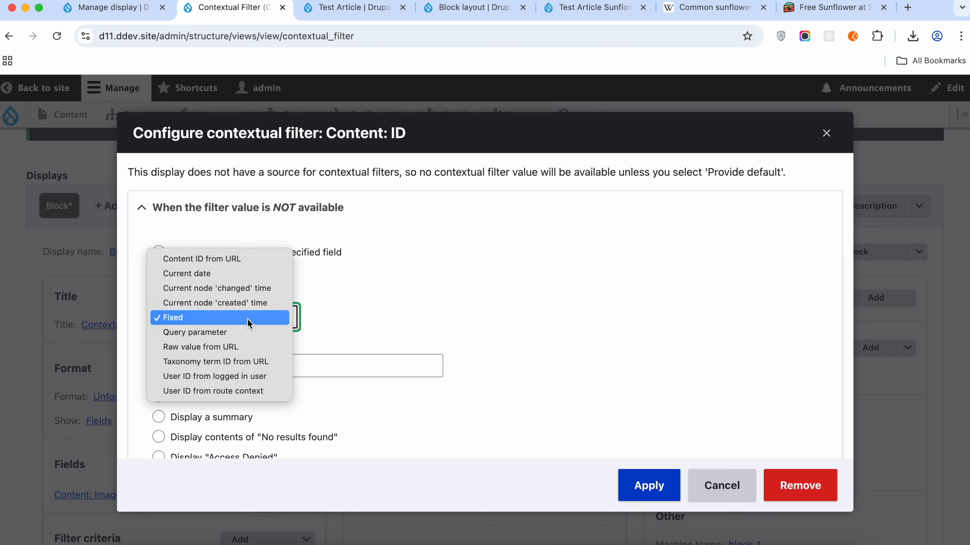
pyautogui.click(252, 261)
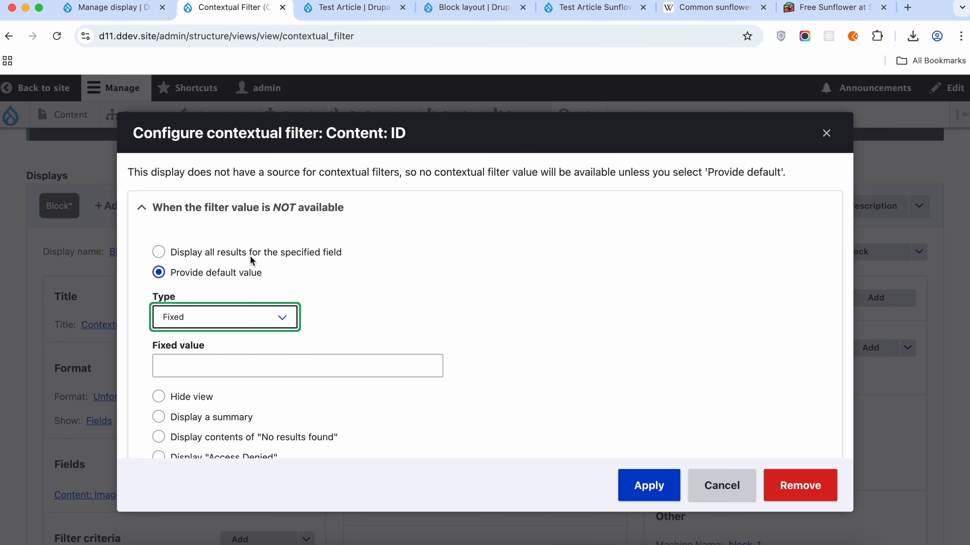
pyautogui.scroll(-3, 340, 306)
pyautogui.scroll(-3, 340, 306)
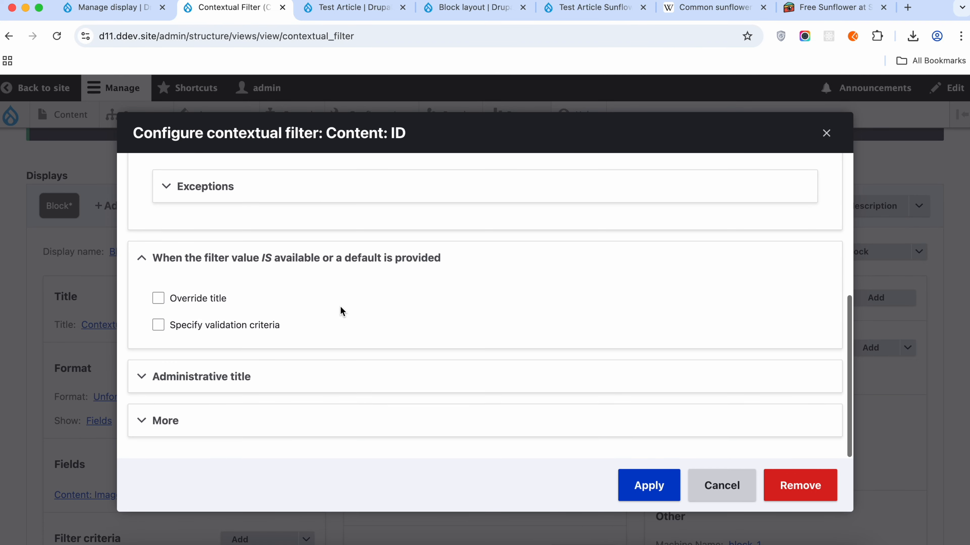
pyautogui.click(649, 485)
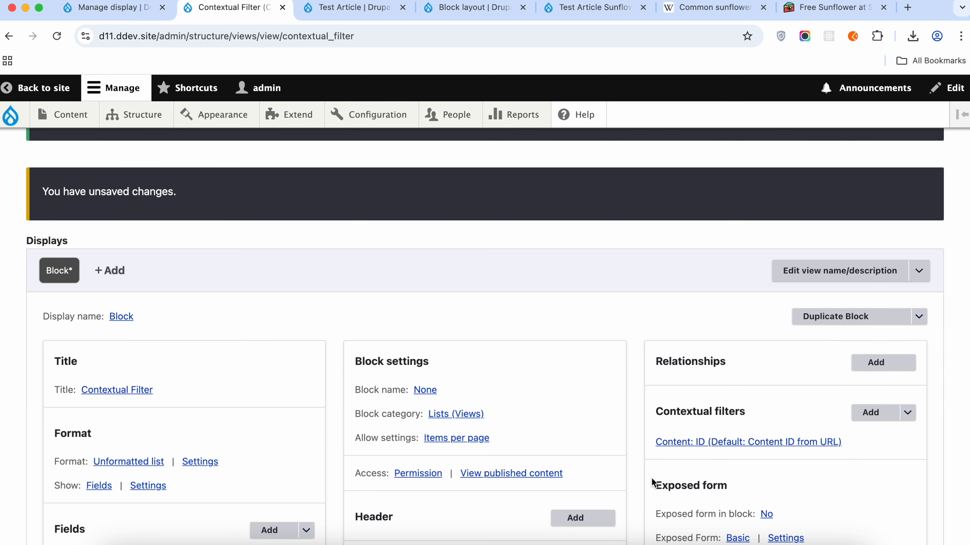
# - Remove the Content: ID contextual filter from the view and examine the preview of the article images
pyautogui.scroll(-10, 652, 483)
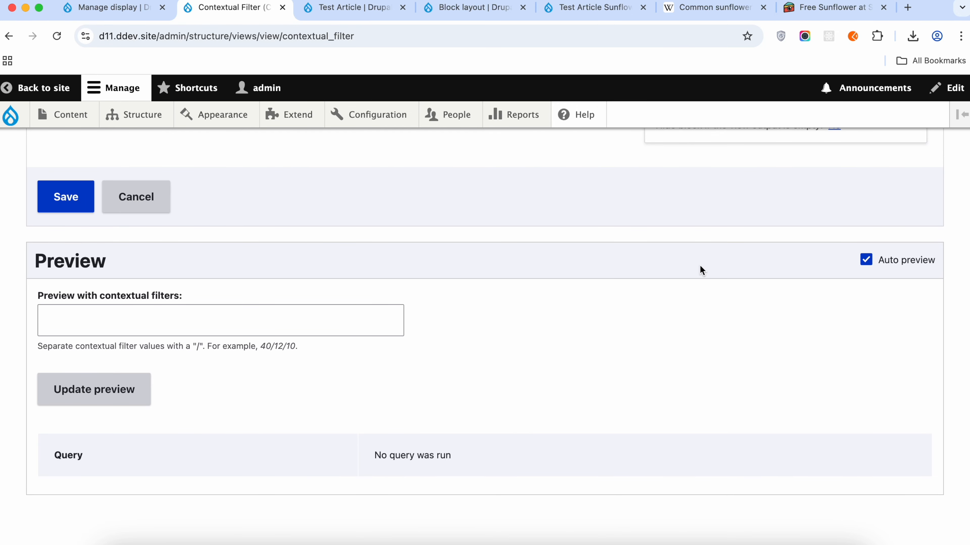
pyautogui.scroll(15, 699, 265)
pyautogui.scroll(-5, 700, 268)
pyautogui.click(714, 181)
pyautogui.click(796, 493)
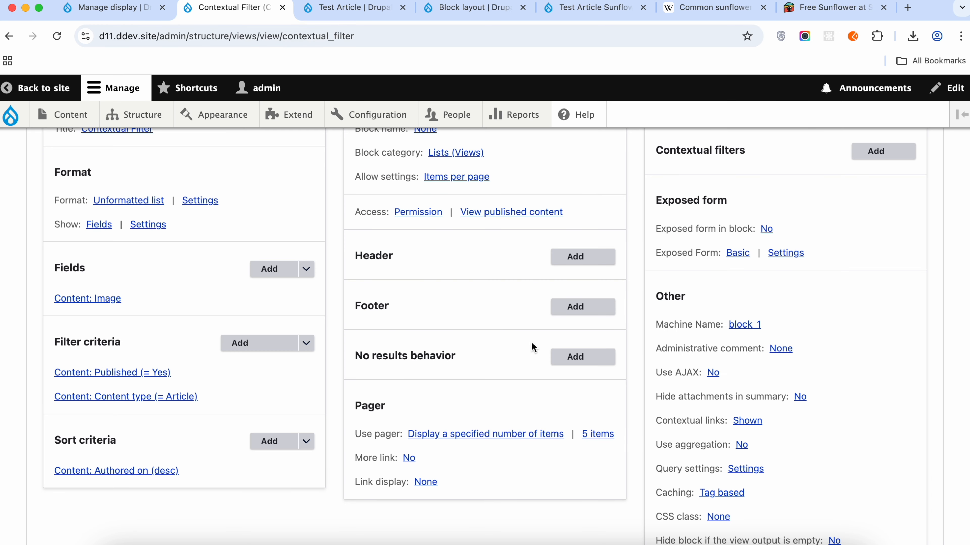
pyautogui.scroll(-20, 527, 340)
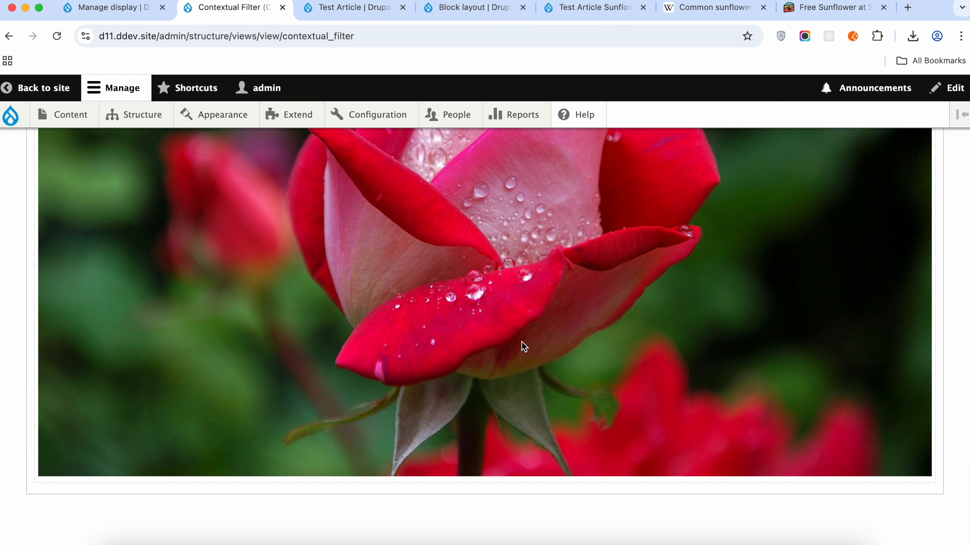
pyautogui.scroll(20, 524, 346)
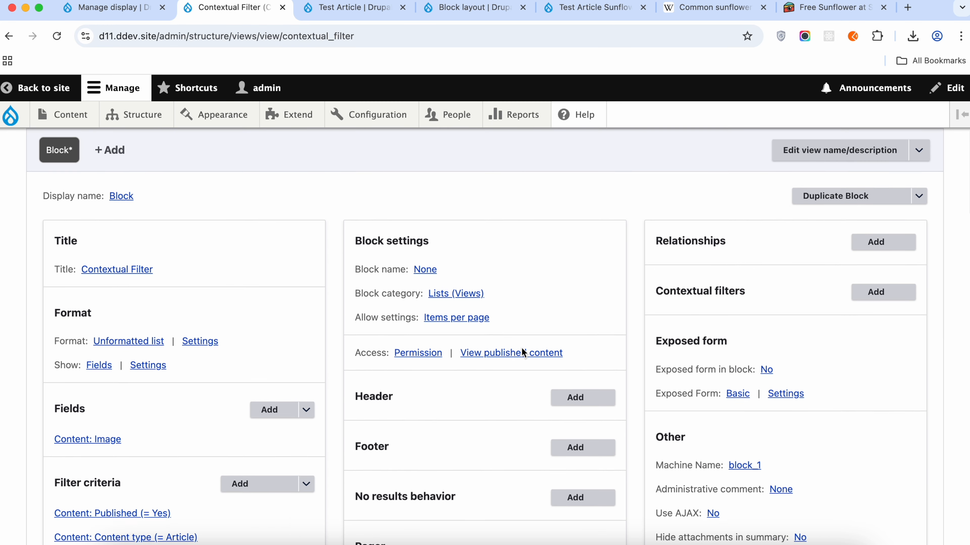
# - Search the contextual filters for "id" and add the ID filter from the Content category to the block display
pyautogui.scroll(2, 523, 352)
pyautogui.click(894, 323)
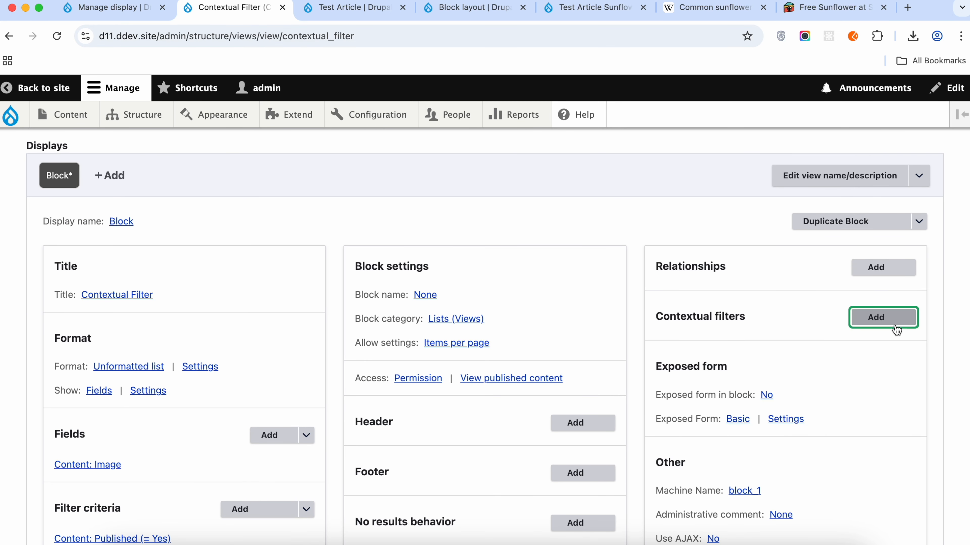
pyautogui.write('id')
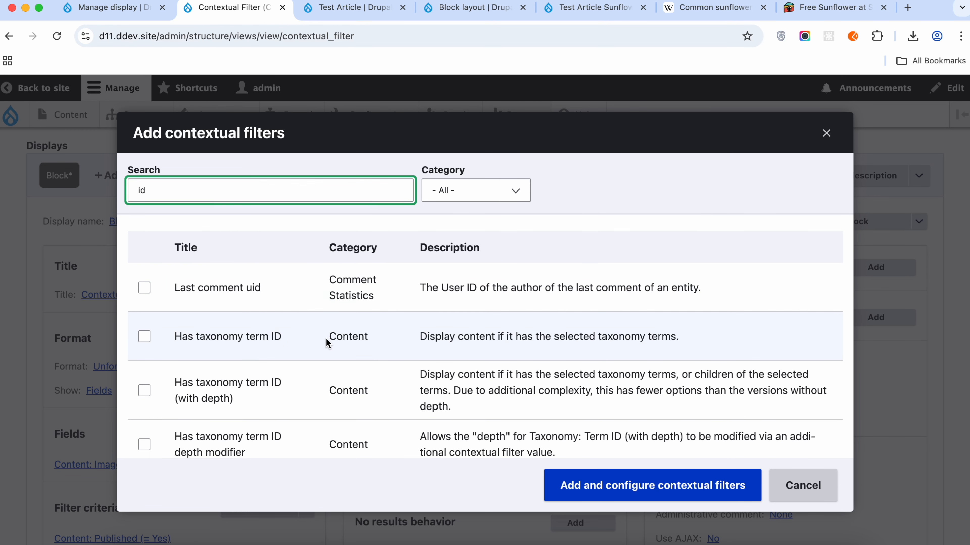
pyautogui.scroll(-5, 328, 342)
pyautogui.scroll(4, 327, 343)
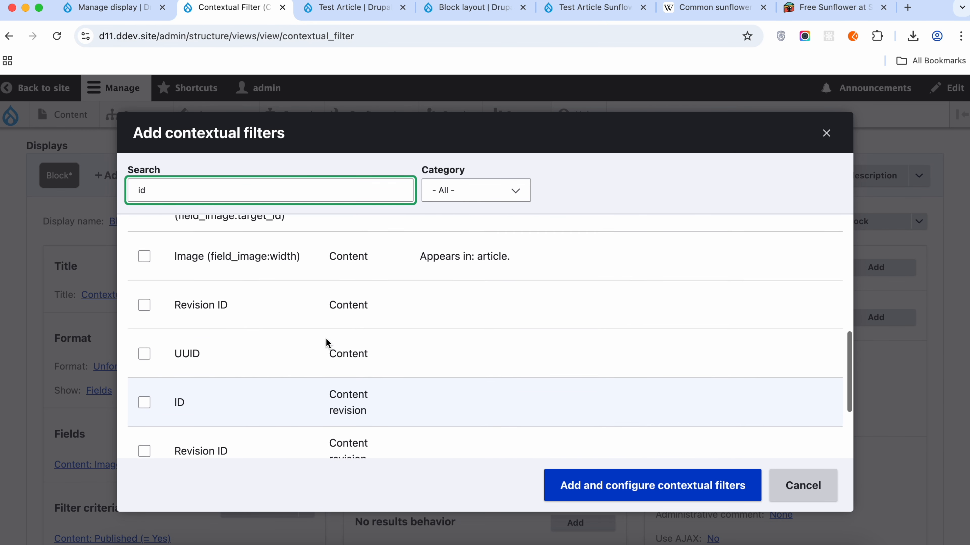
pyautogui.click(143, 281)
pyautogui.click(617, 488)
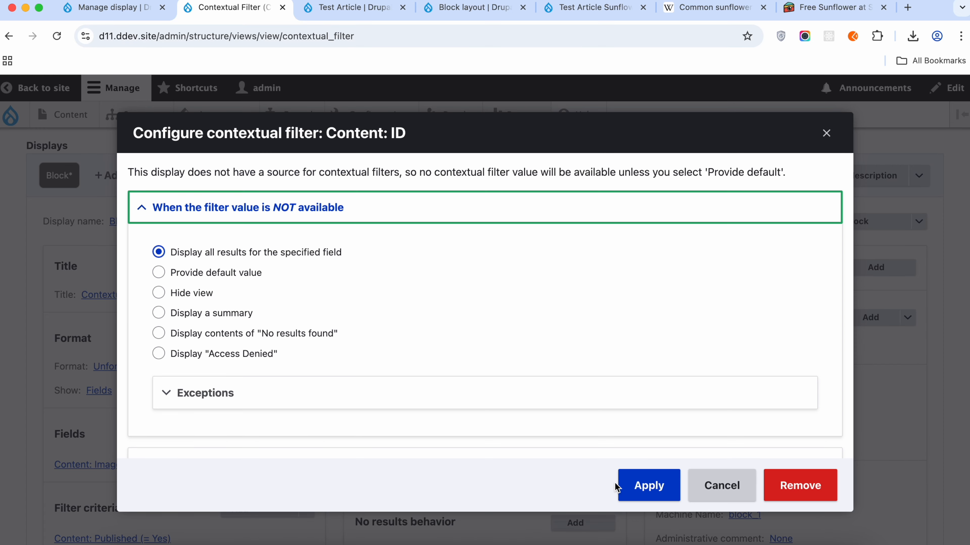
# - Provide a default value of type Content ID from URL for the Content: ID contextual filter and apply it
pyautogui.click(206, 273)
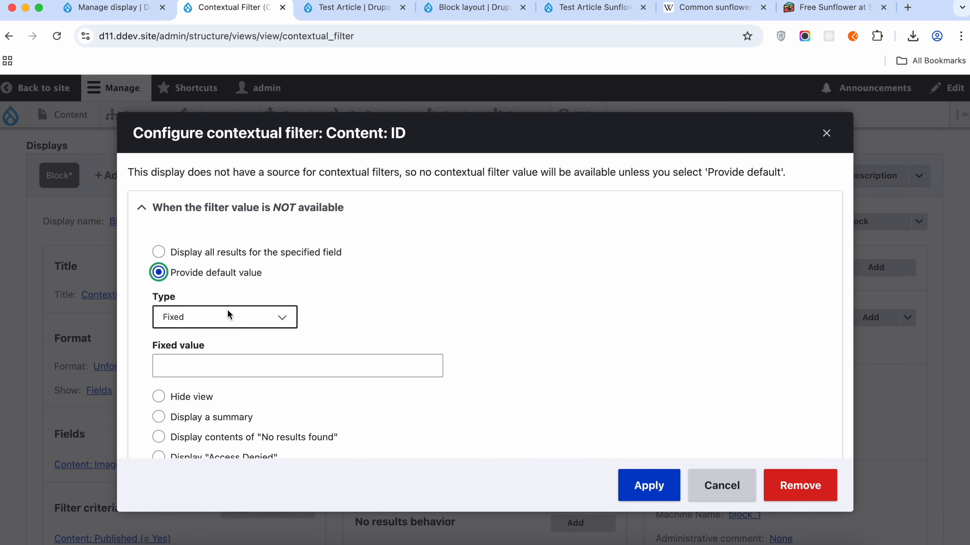
pyautogui.click(230, 317)
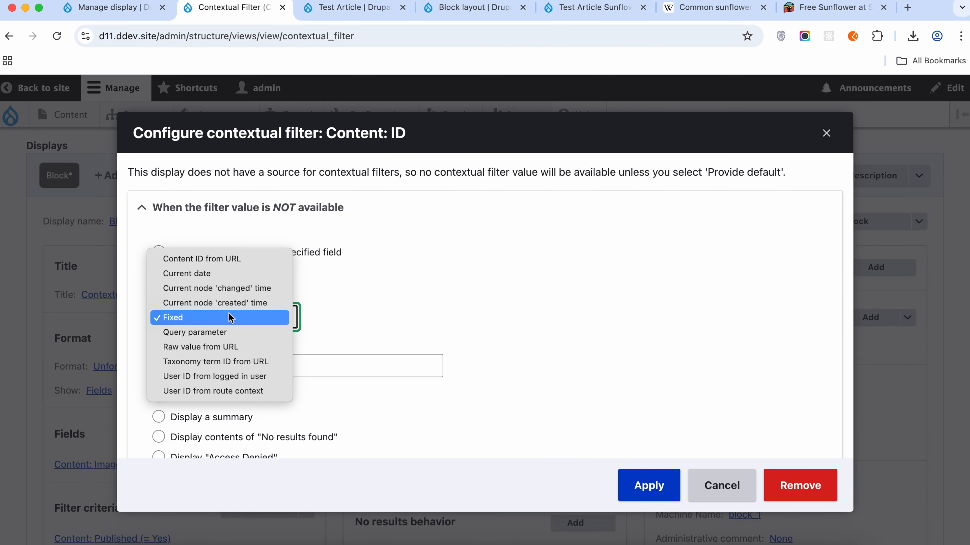
pyautogui.click(226, 260)
pyautogui.click(649, 485)
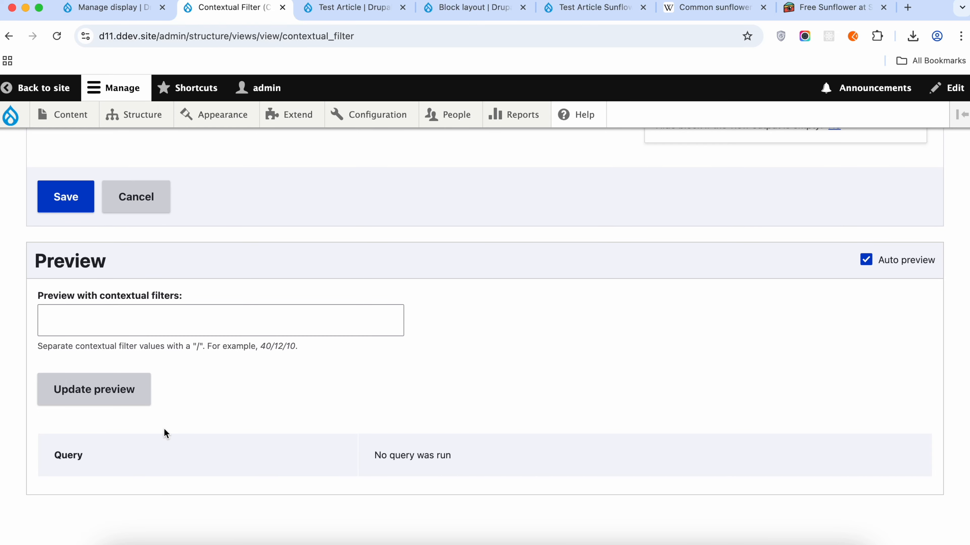
# - Preview the view with contextual filter value 1 and examine the image output
pyautogui.scroll(15, 420, 302)
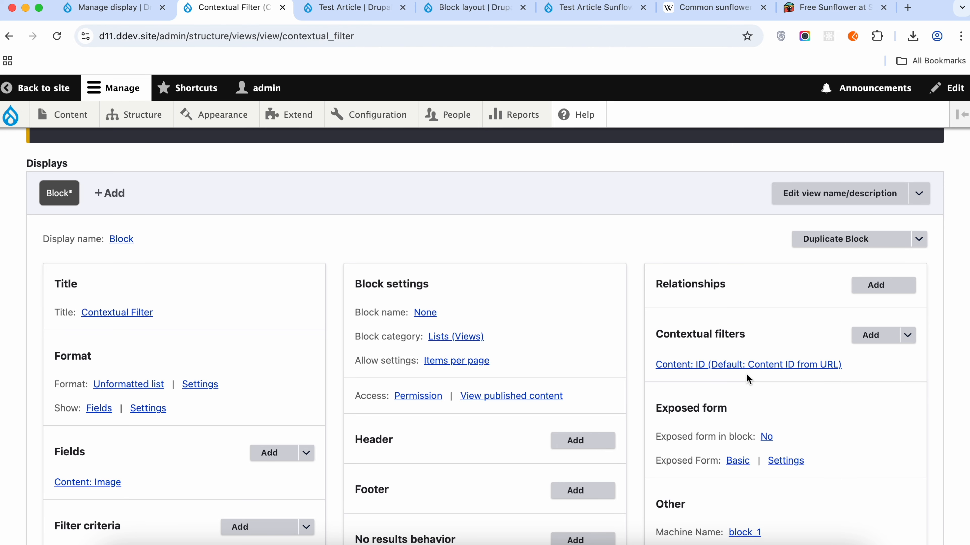
pyautogui.scroll(-15, 427, 346)
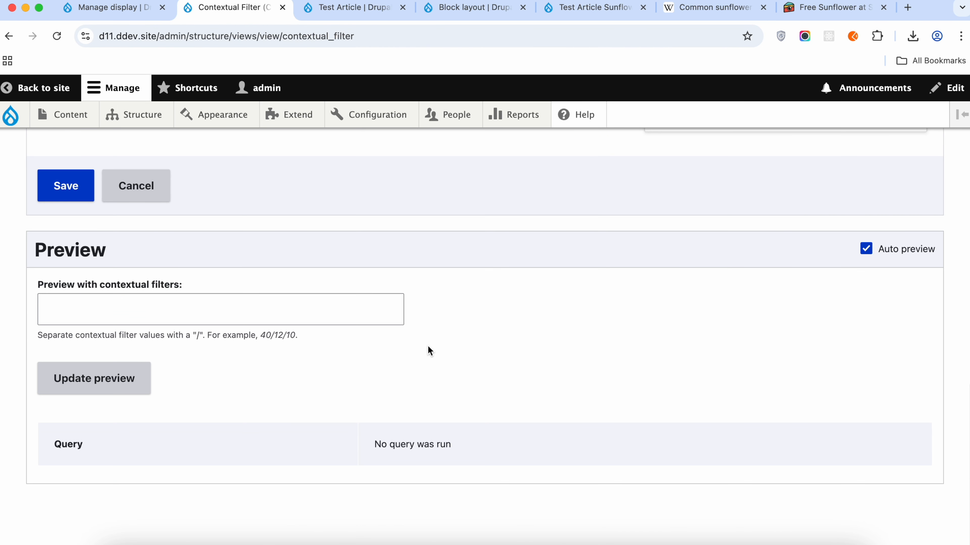
pyautogui.click(95, 330)
pyautogui.write('1')
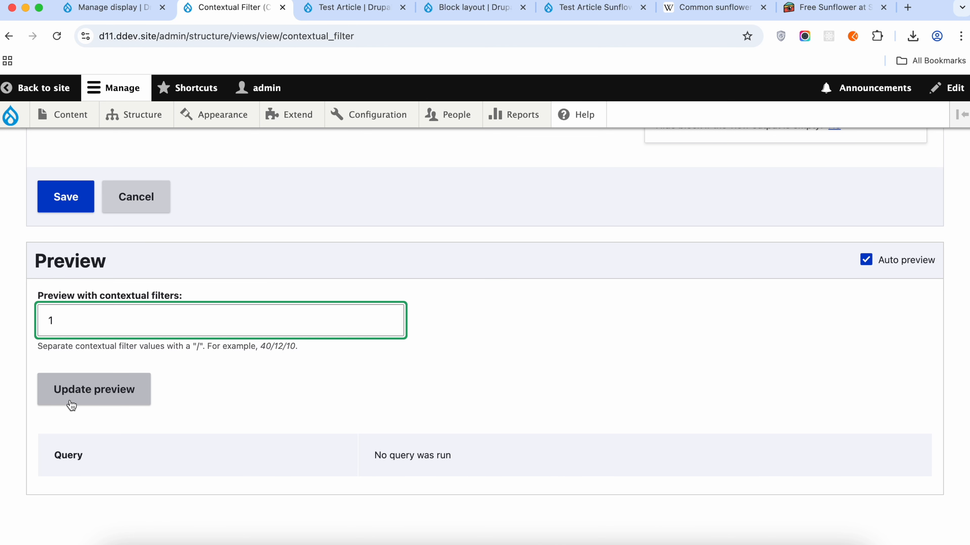
pyautogui.click(111, 388)
pyautogui.scroll(-4, 331, 370)
pyautogui.scroll(-12, 331, 375)
pyautogui.scroll(8, 332, 367)
pyautogui.scroll(2, 332, 368)
pyautogui.scroll(-5, 332, 372)
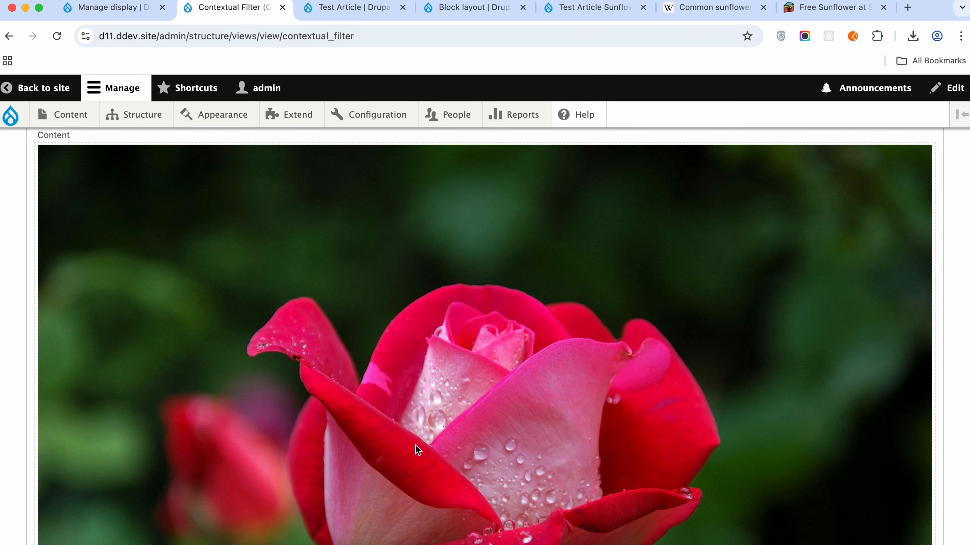
# - Update the preview with contextual filter value 2 and check which article image is output
pyautogui.scroll(18, 415, 446)
pyautogui.scroll(-6, 145, 461)
pyautogui.doubleClick(74, 340)
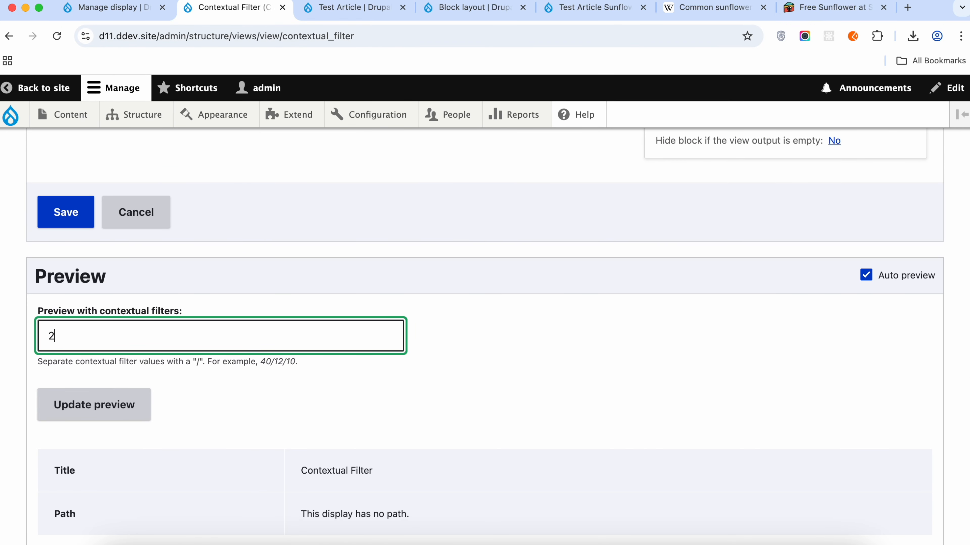
pyautogui.click(125, 403)
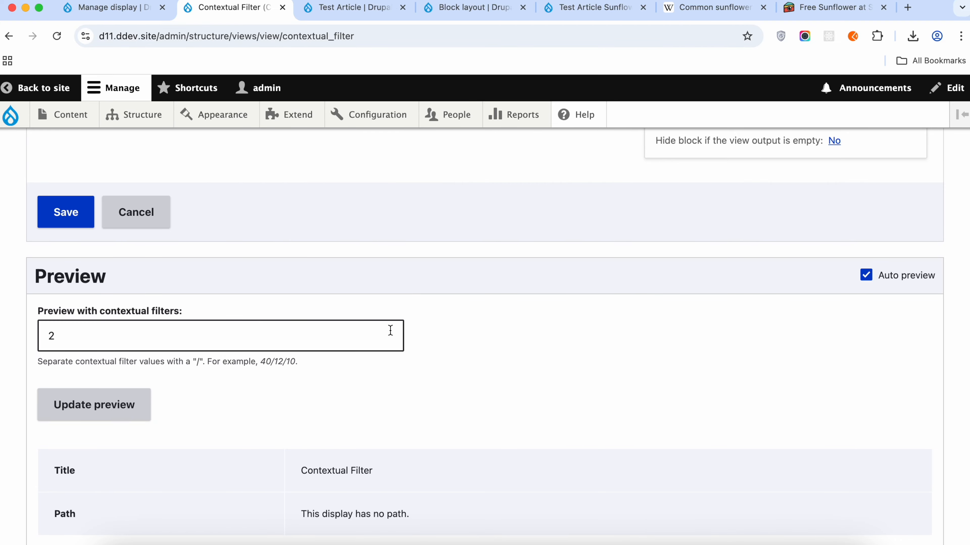
pyautogui.scroll(-3, 390, 330)
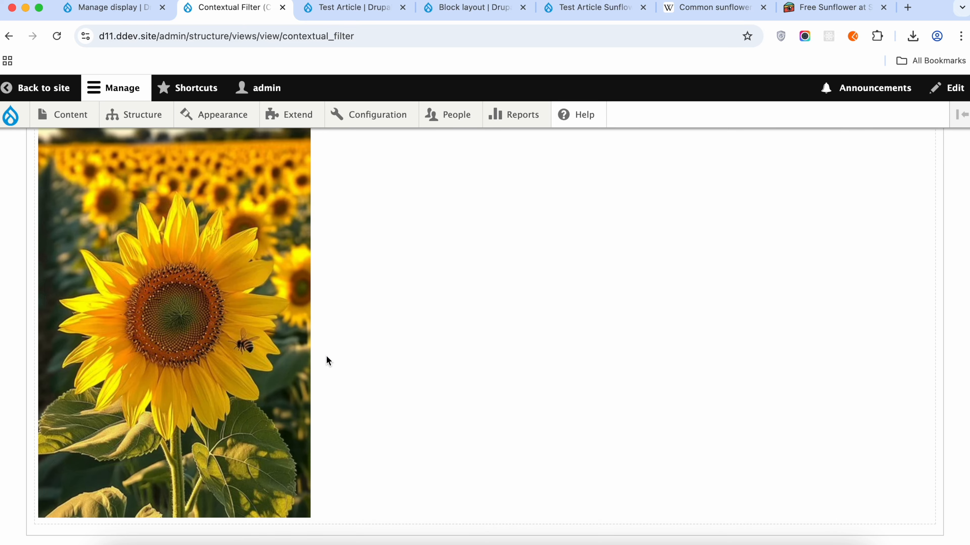
# - Save the Contextual Filter view with its Content: ID contextual filter
pyautogui.scroll(15, 326, 356)
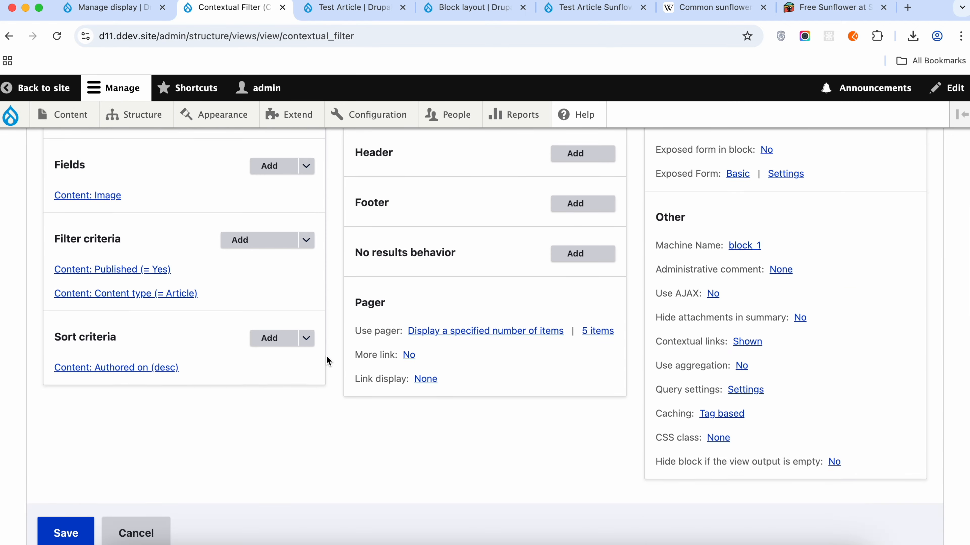
pyautogui.scroll(4, 326, 356)
pyautogui.scroll(-5, 203, 425)
pyautogui.click(67, 478)
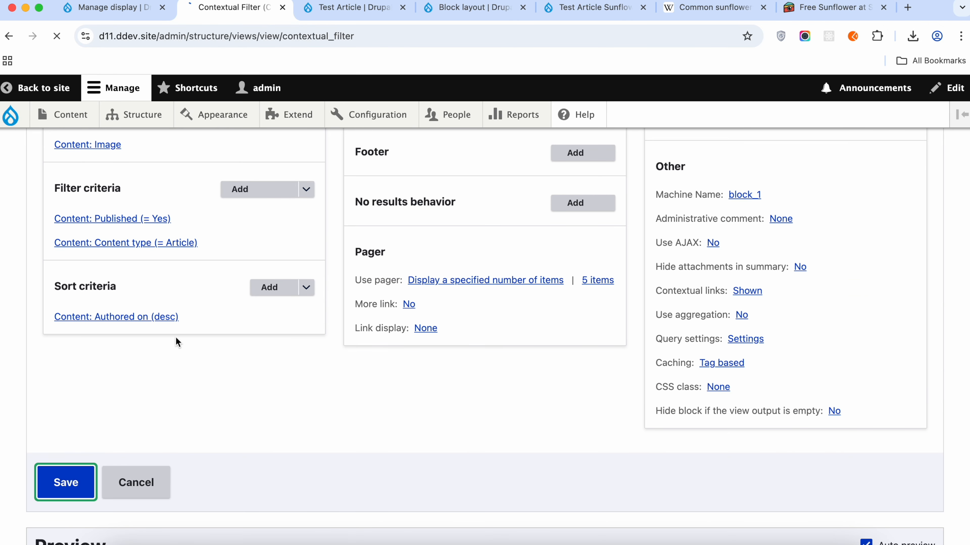
# - Reload the Test Article page at node/1 and check the image in its Contextual Filter sidebar block
pyautogui.click(363, 6)
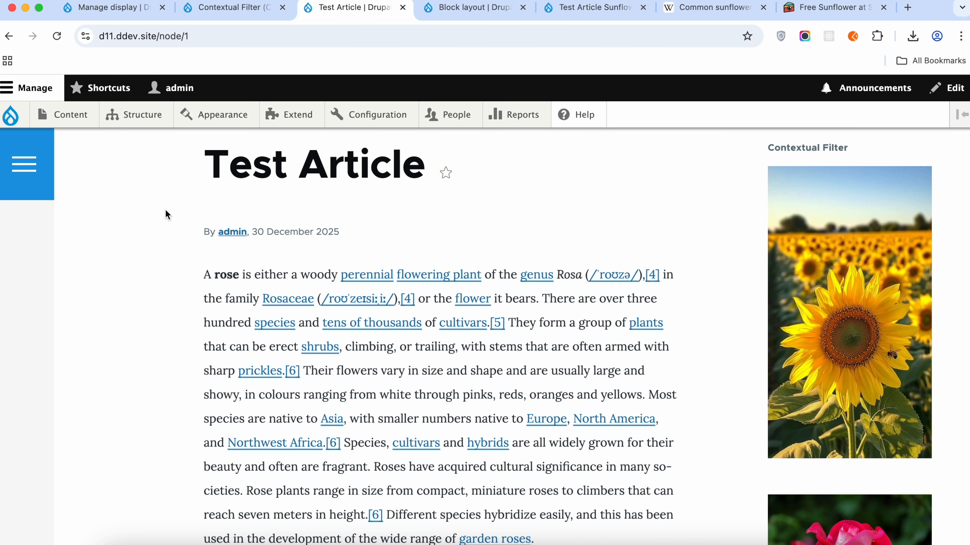
pyautogui.scroll(-1, 754, 361)
pyautogui.scroll(-2, 753, 360)
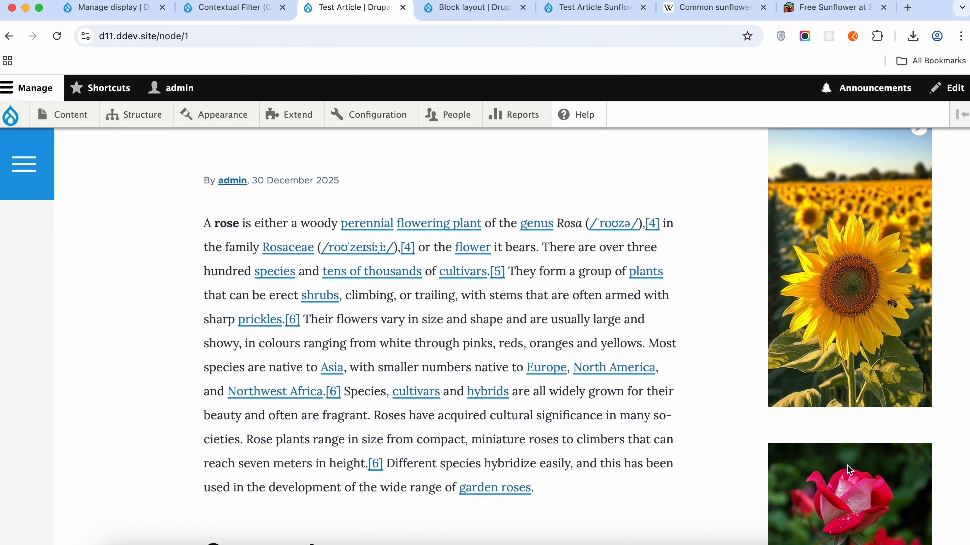
pyautogui.click(56, 36)
pyautogui.scroll(3, 733, 307)
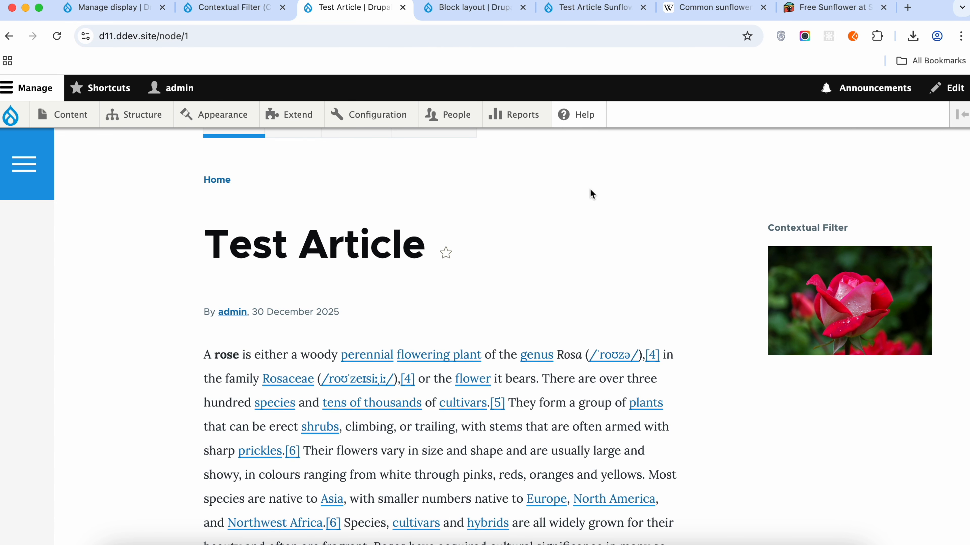
# - Reload the Test Article Sunflower page at node/2 and check the image in its Contextual Filter sidebar block
pyautogui.click(594, 7)
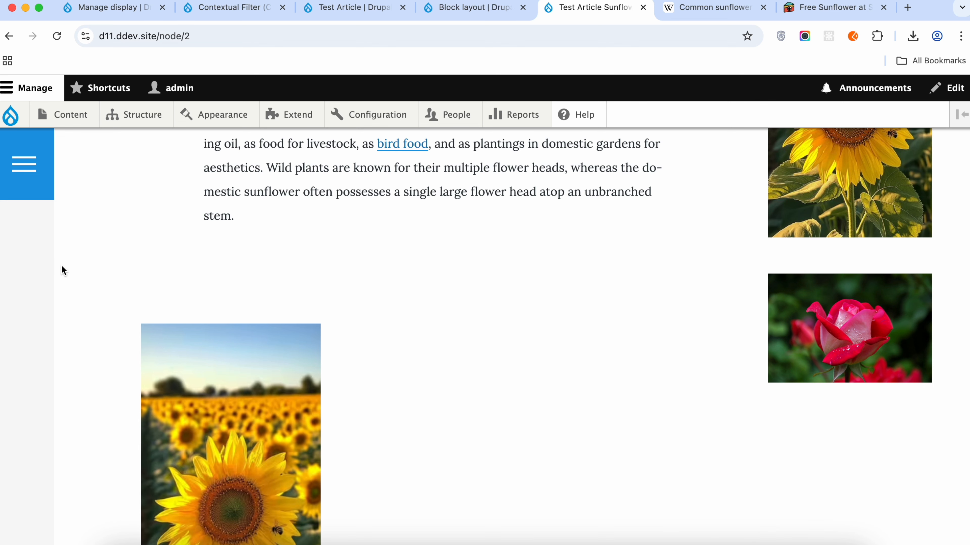
pyautogui.click(57, 37)
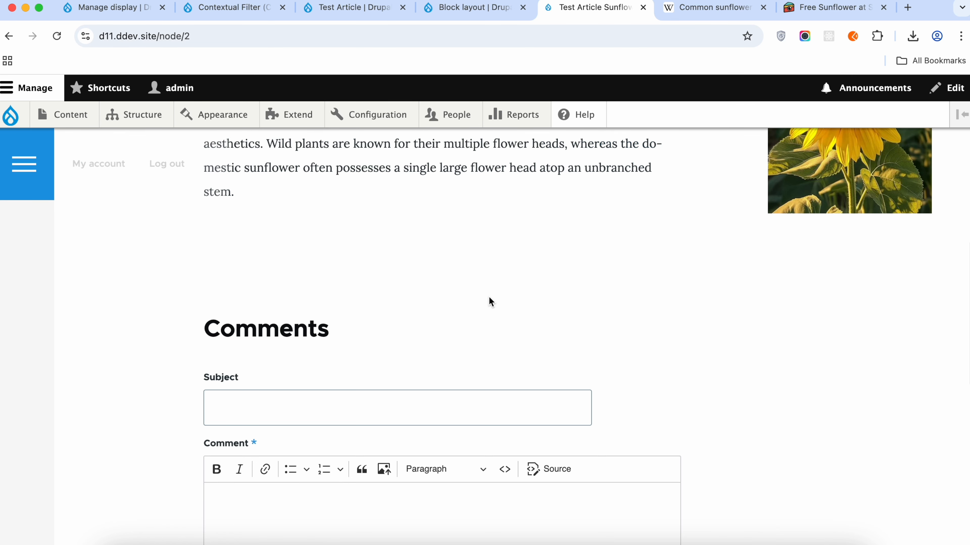
pyautogui.moveTo(781, 350)
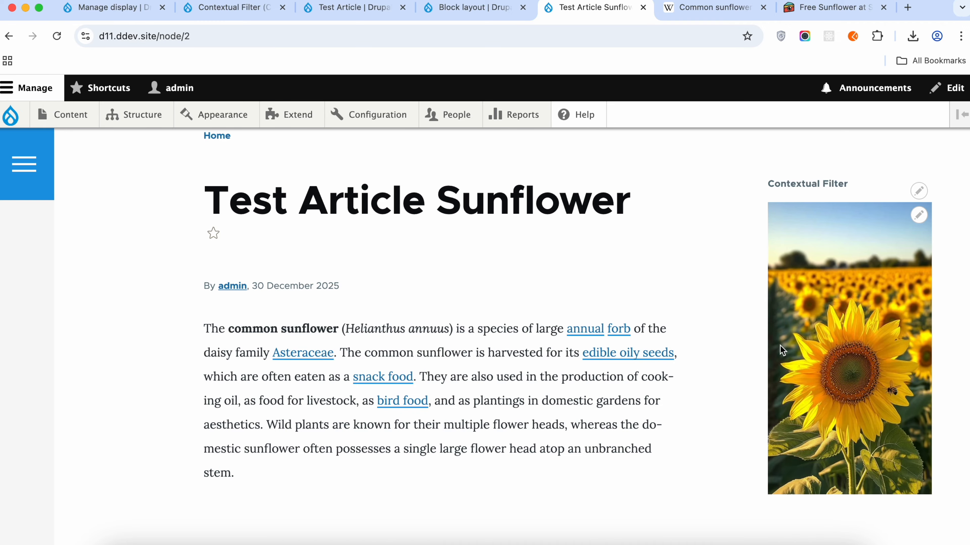
# - Revisit the Contextual Filter view configuration and review the Test Article page with its sidebar block again
pyautogui.click(268, 6)
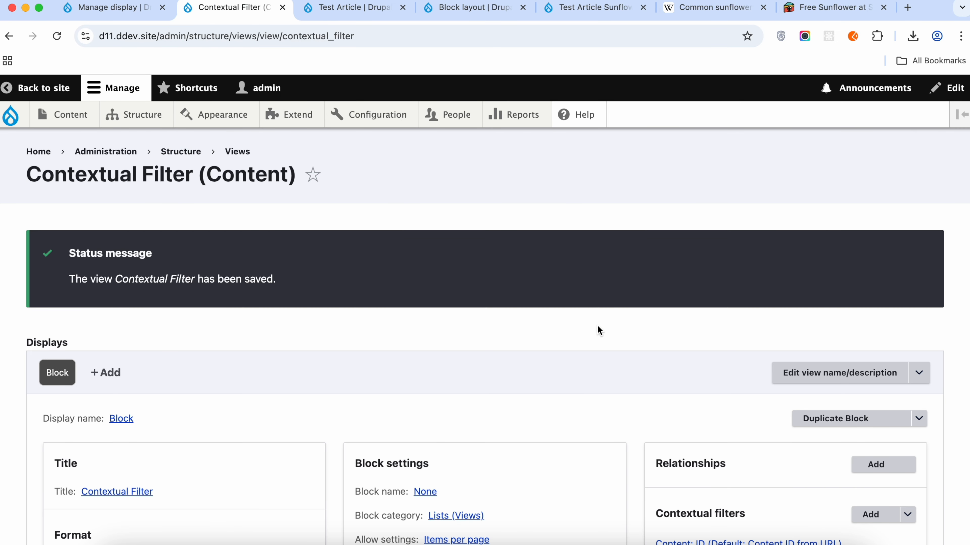
pyautogui.click(354, 8)
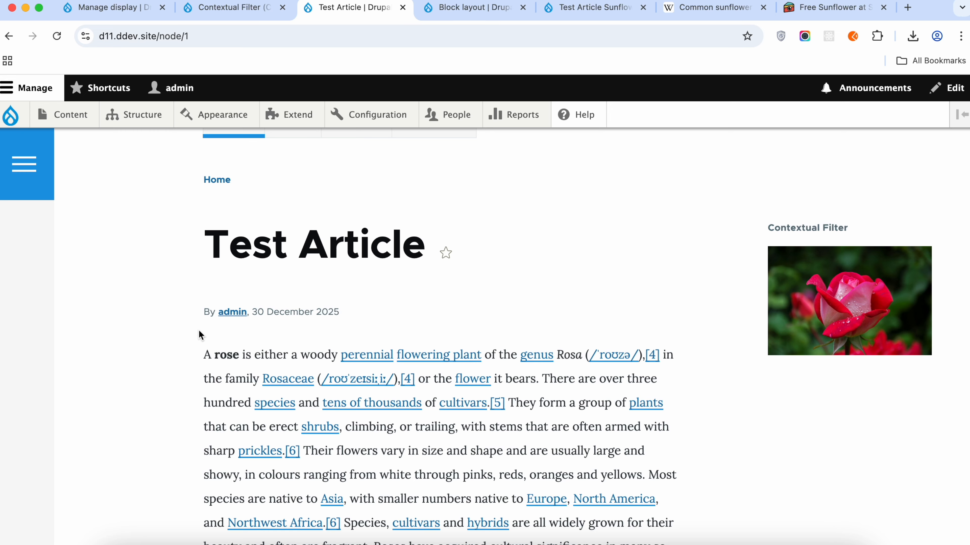
pyautogui.scroll(-10, 558, 223)
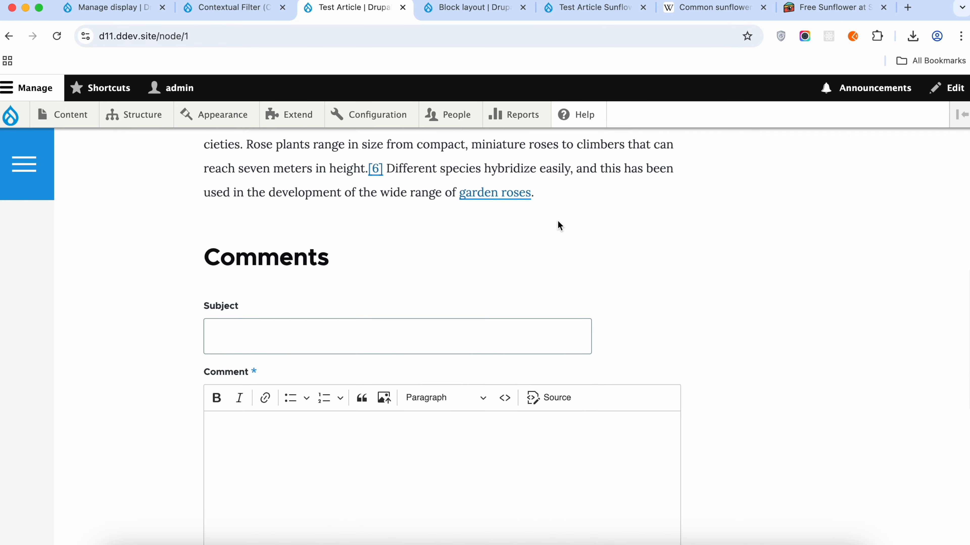
pyautogui.scroll(10, 557, 226)
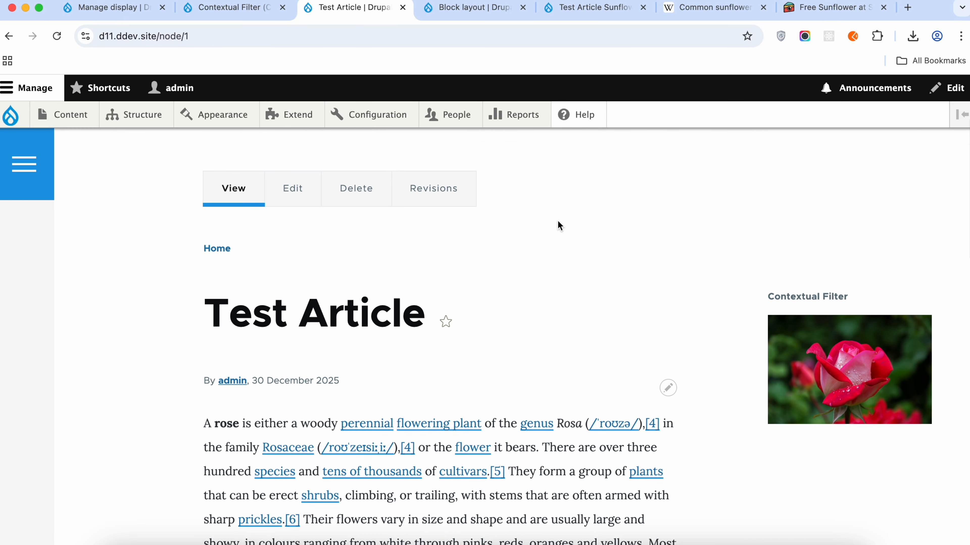